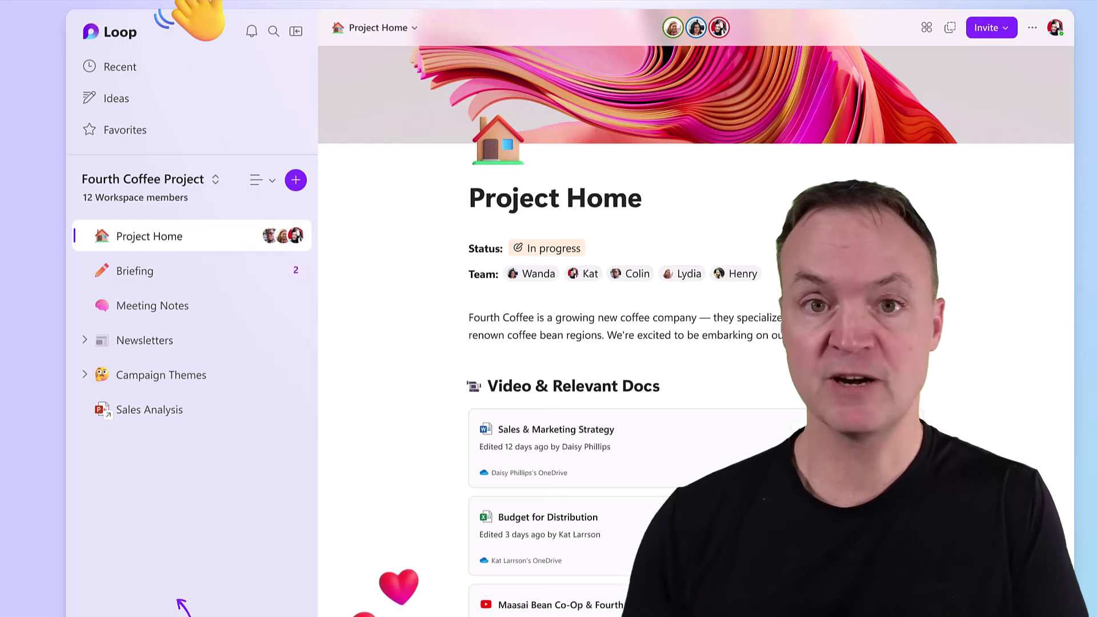
Get started from the Microsoft Loop landing page to reach the Loop workspace overview.
{"action": "scroll", "coordinate": [686, 343], "scroll_direction": "down", "scroll_amount": 3}
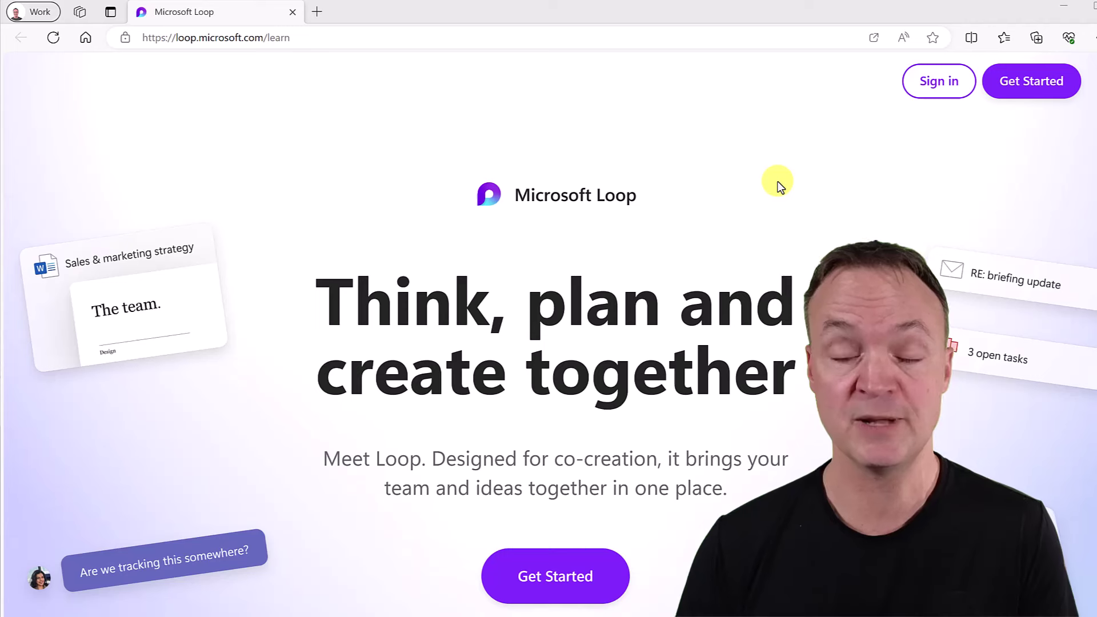
{"action": "left_click", "coordinate": [1003, 96]}
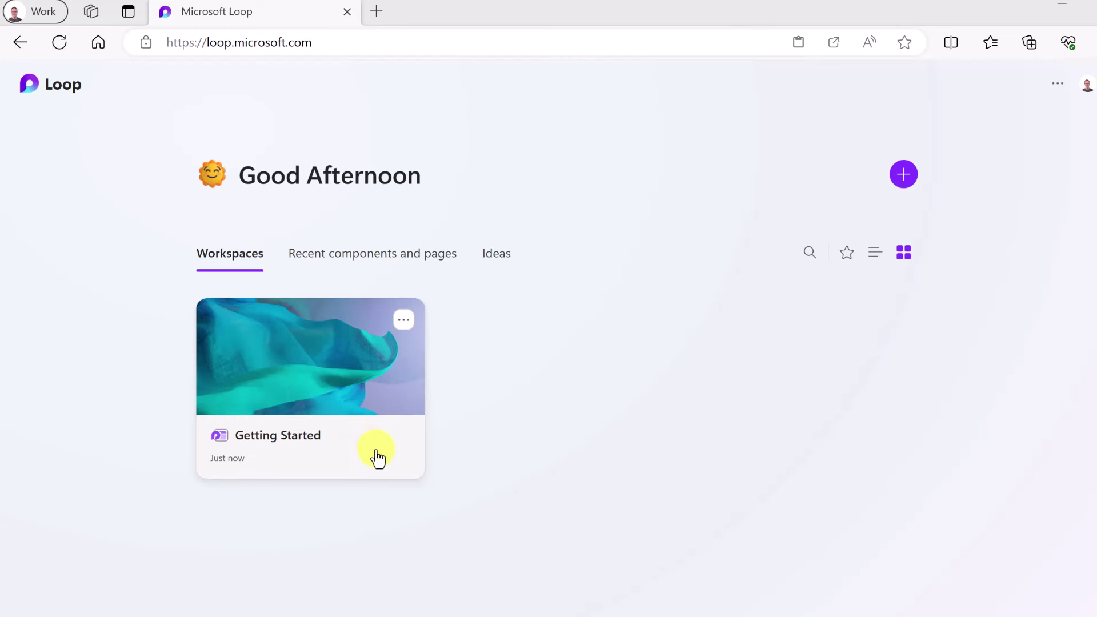
Try the Dark theme in the general settings, set the theme back to System and close the settings.
{"action": "left_click", "coordinate": [1057, 93]}
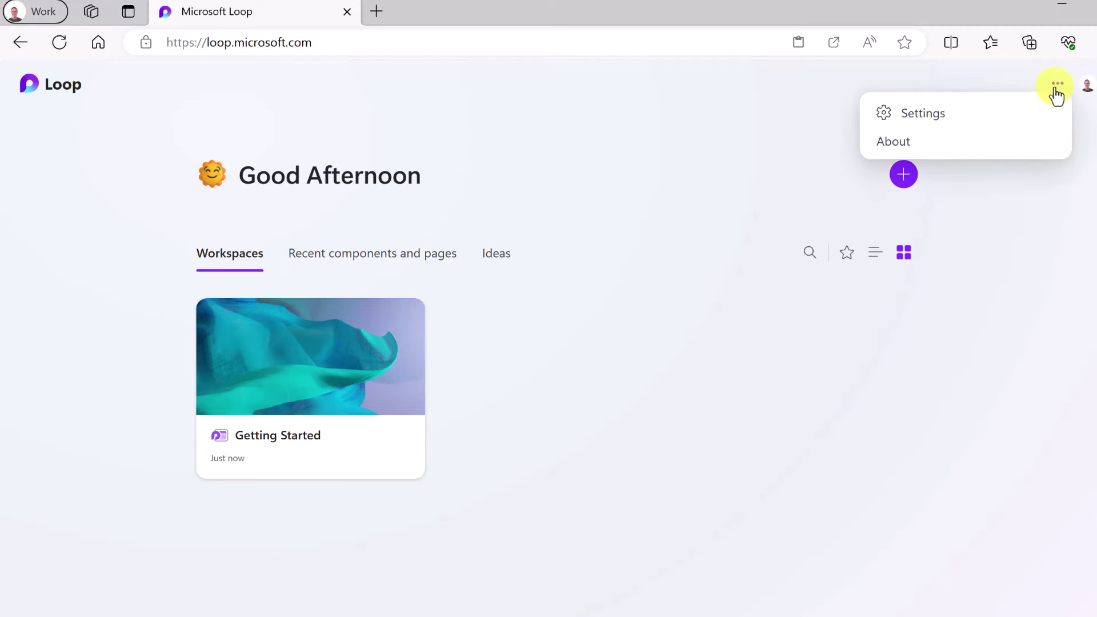
{"action": "left_click", "coordinate": [918, 122]}
{"action": "left_click", "coordinate": [748, 269]}
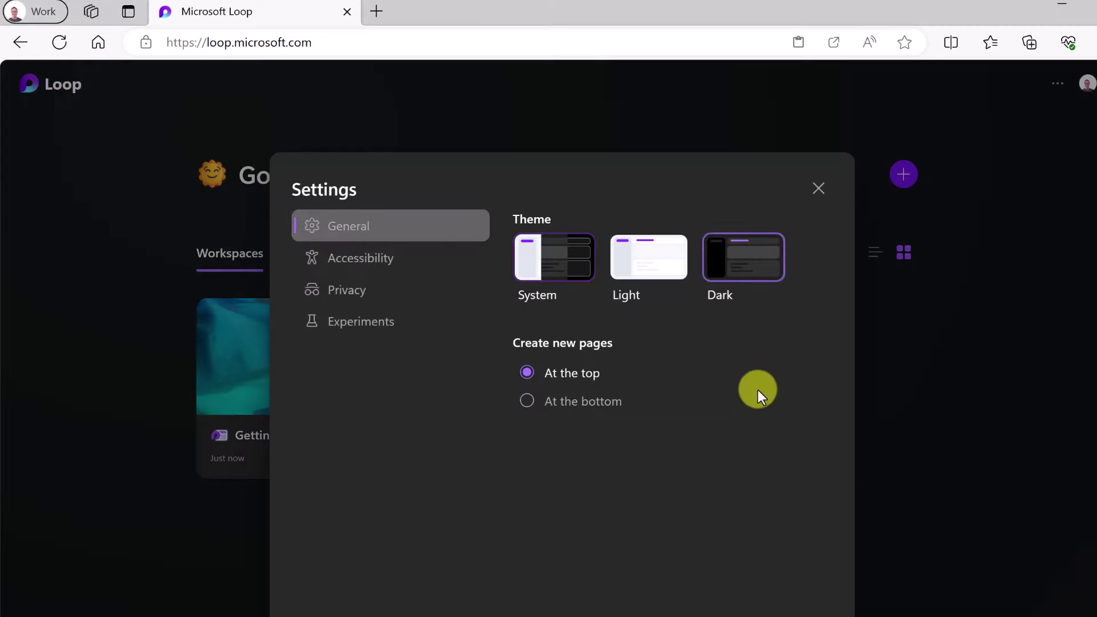
{"action": "left_click", "coordinate": [584, 281]}
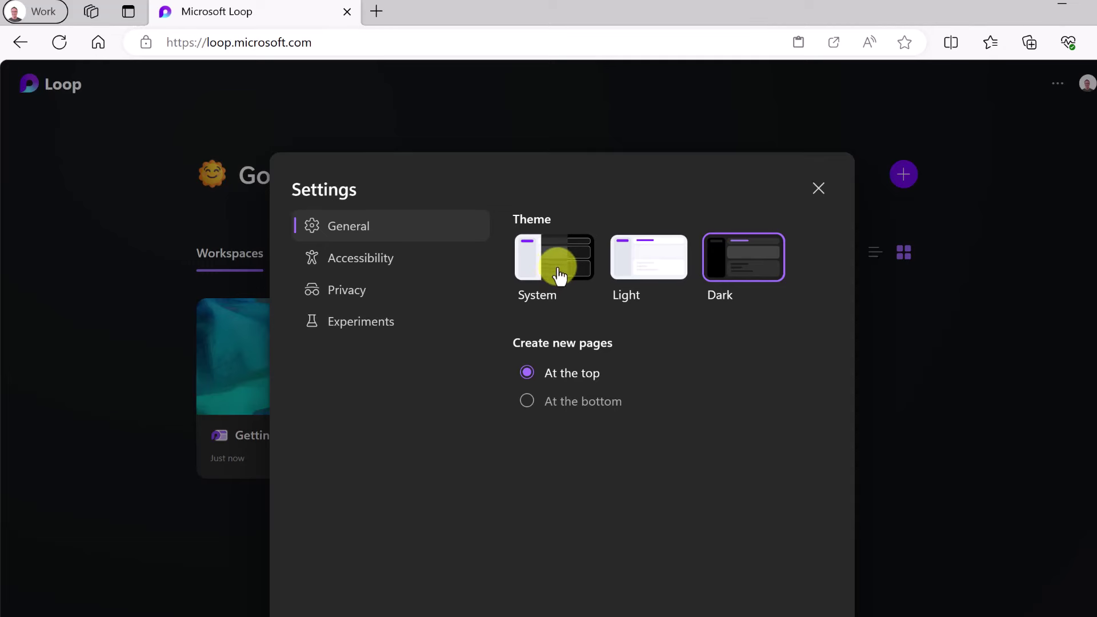
{"action": "left_click", "coordinate": [820, 190]}
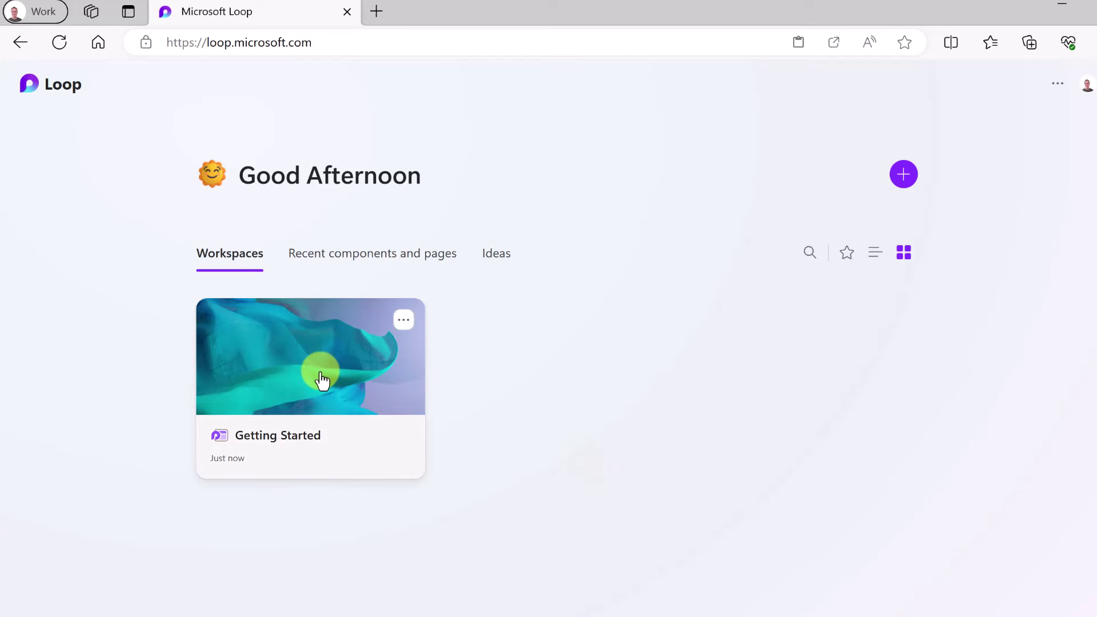
Open the Getting Started workspace, expand the Check the Basics subpages, and examine the Welcome and Get Inspired pages.
{"action": "left_click", "coordinate": [301, 378]}
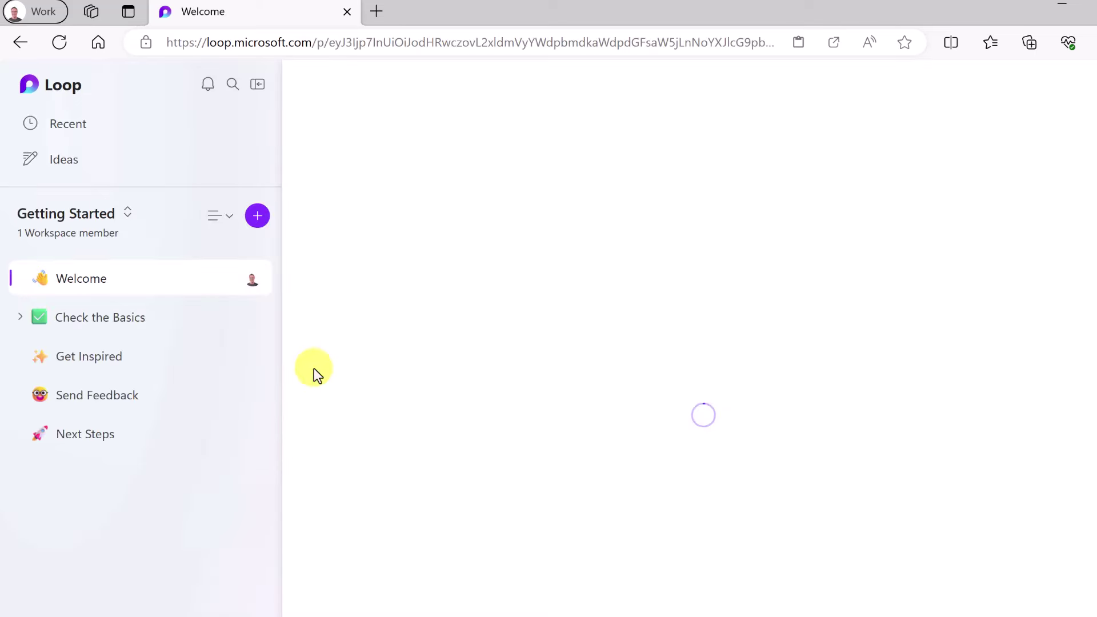
{"action": "scroll", "coordinate": [309, 386], "scroll_direction": "down", "scroll_amount": 5}
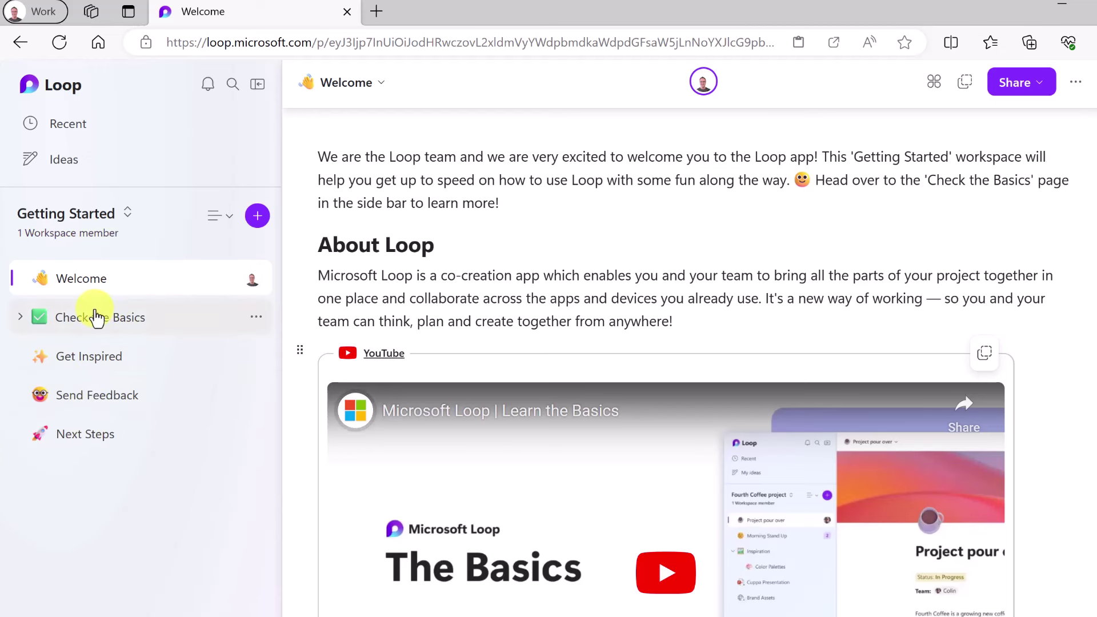
{"action": "left_click", "coordinate": [21, 318]}
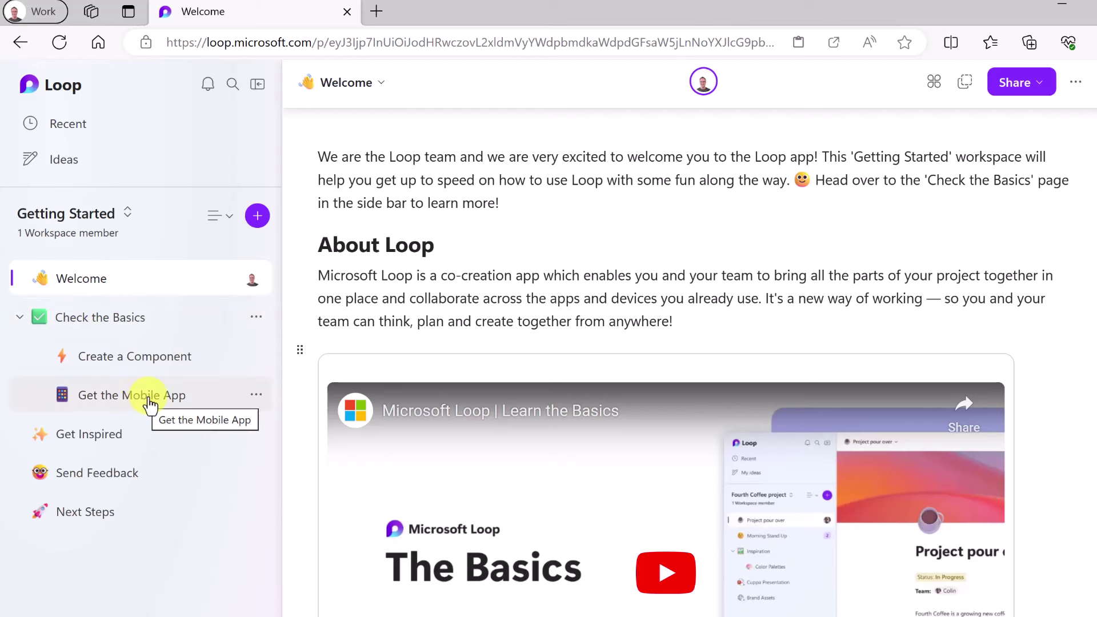
{"action": "scroll", "coordinate": [642, 319], "scroll_direction": "up", "scroll_amount": 5}
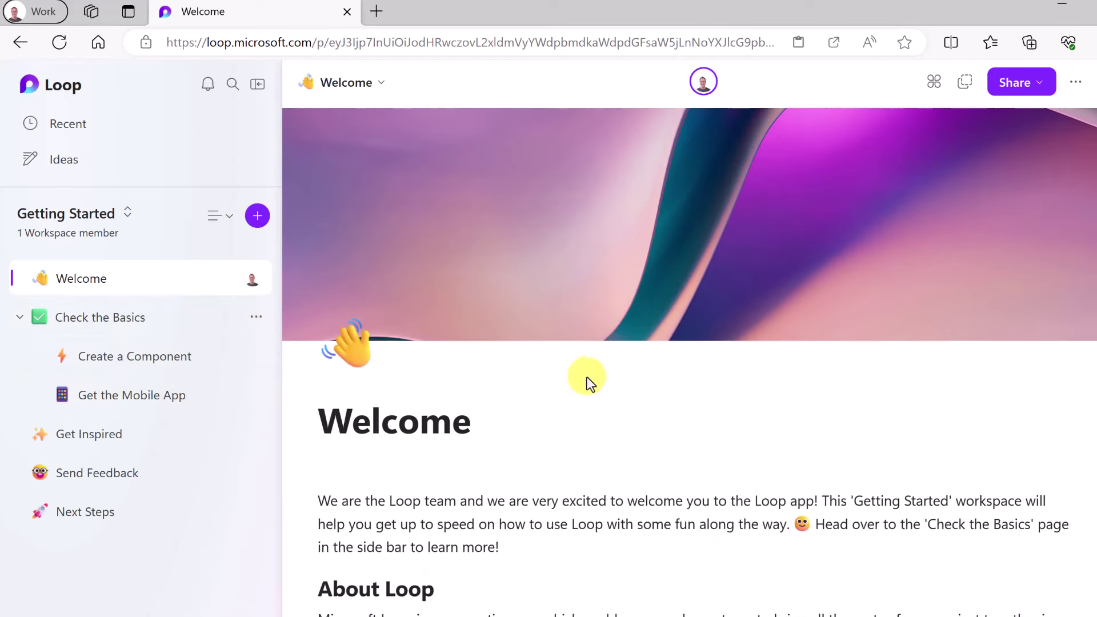
{"action": "scroll", "coordinate": [674, 269], "scroll_direction": "up", "scroll_amount": 1}
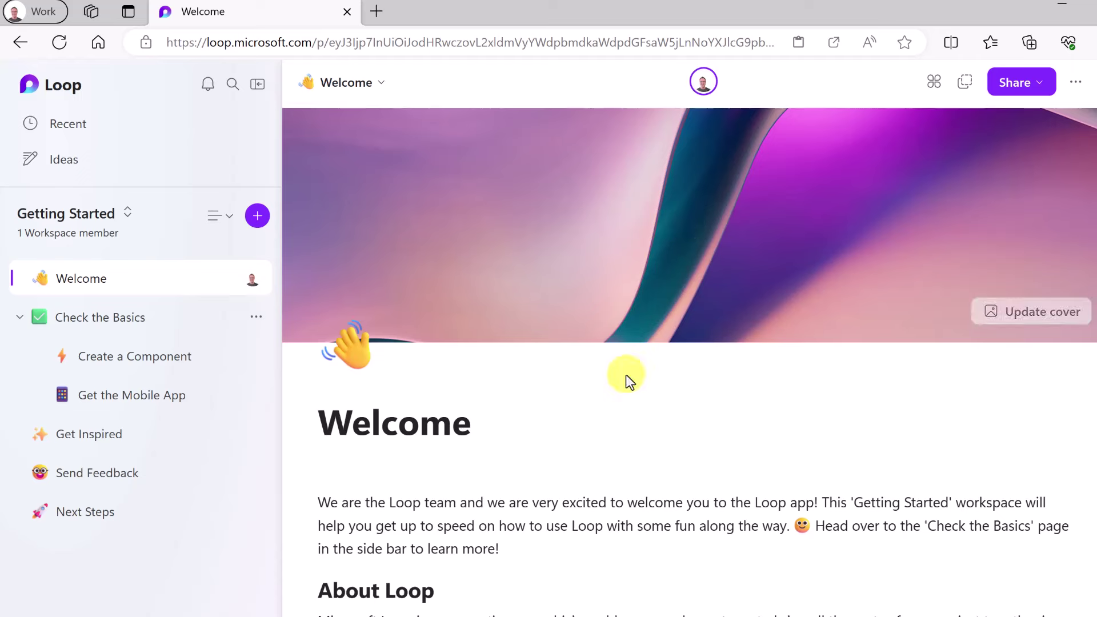
{"action": "scroll", "coordinate": [561, 385], "scroll_direction": "down", "scroll_amount": 5}
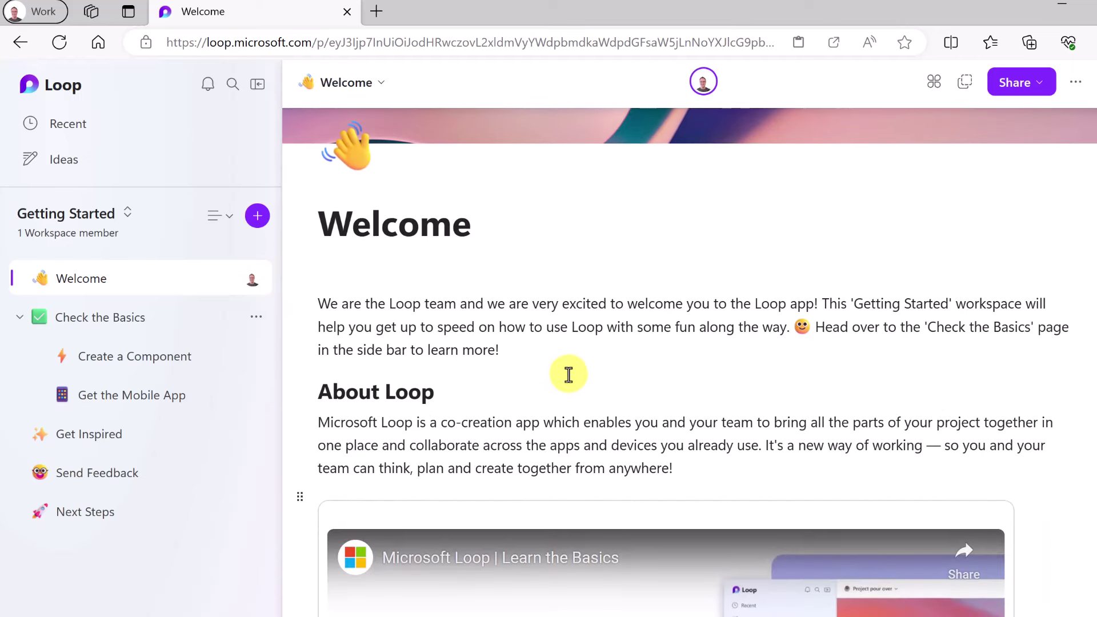
{"action": "scroll", "coordinate": [576, 384], "scroll_direction": "down", "scroll_amount": 1}
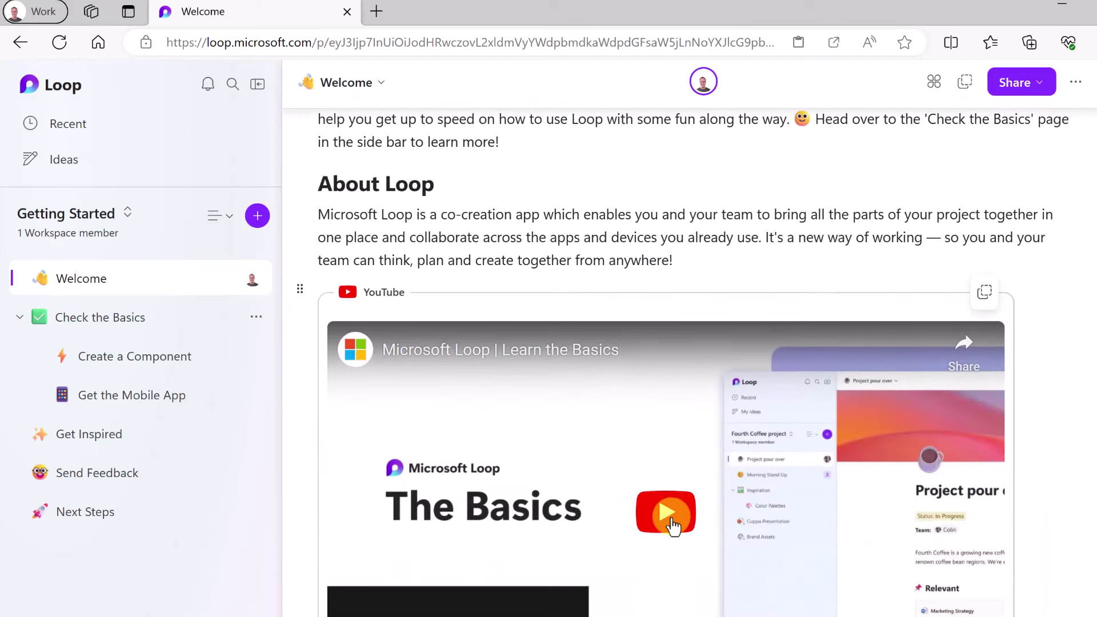
{"action": "left_click", "coordinate": [123, 441]}
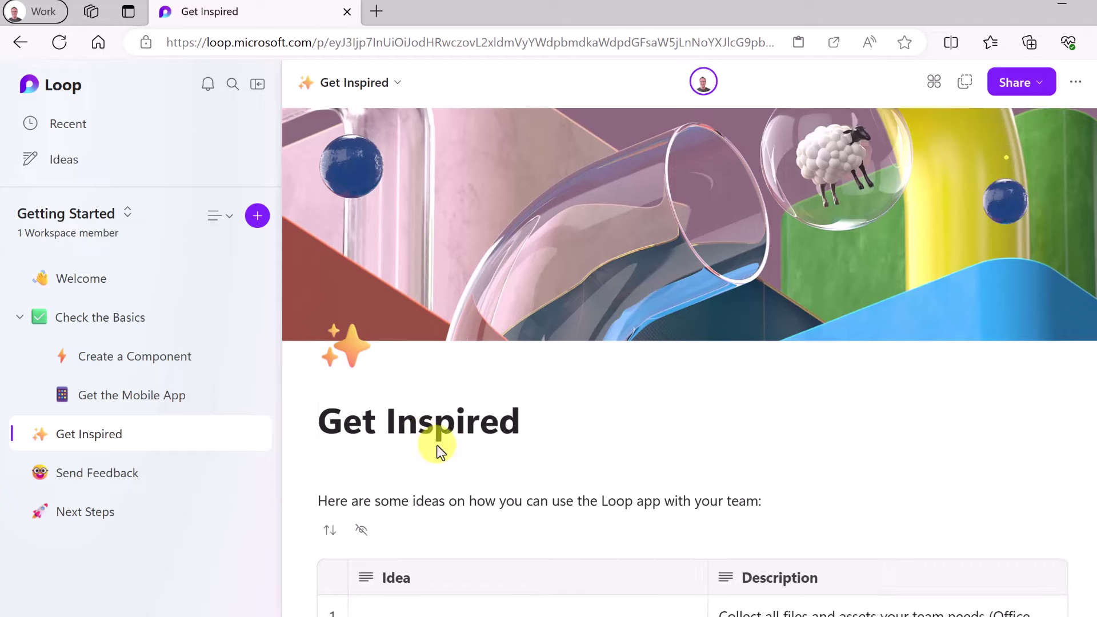
{"action": "scroll", "coordinate": [438, 448], "scroll_direction": "down", "scroll_amount": 5}
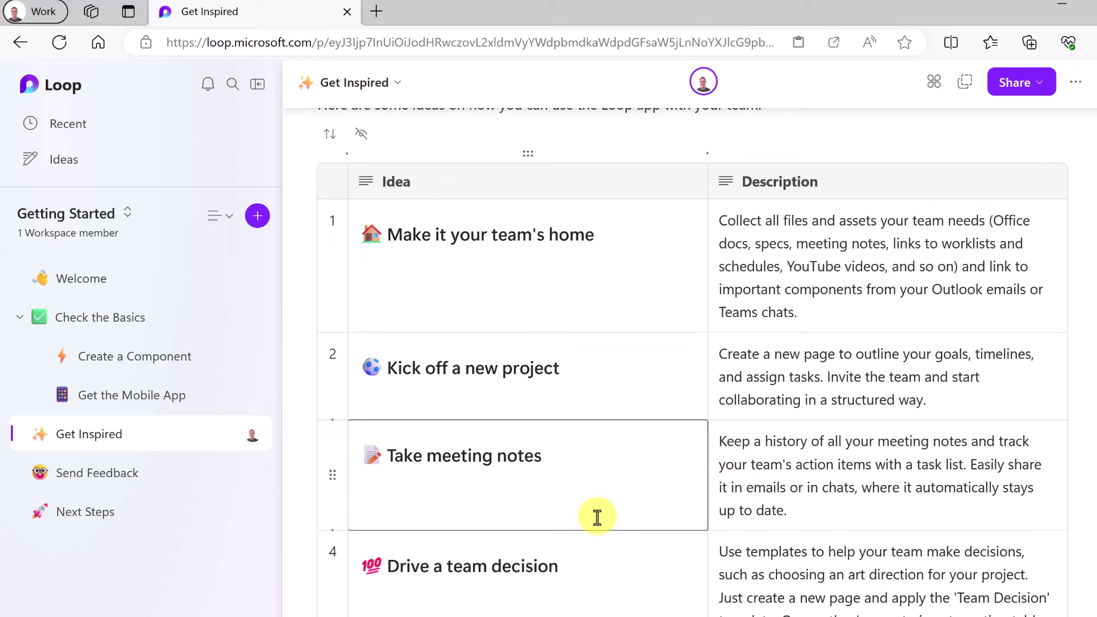
On the Check the Basics page, mark the task "Type @ to mention people or link a file." as completed.
{"action": "left_click", "coordinate": [117, 318]}
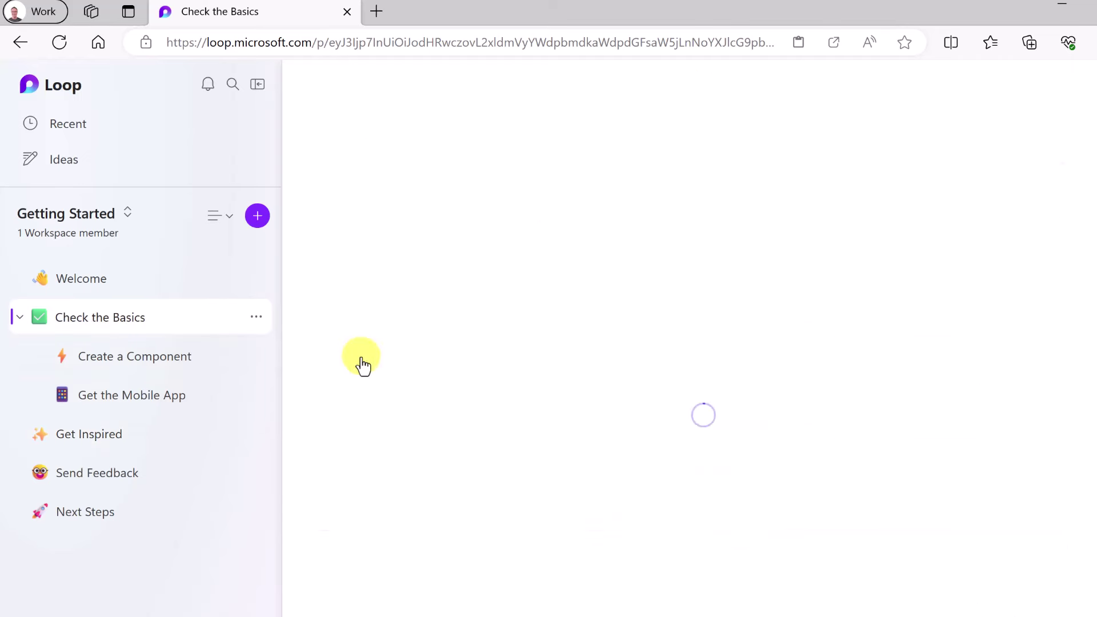
{"action": "scroll", "coordinate": [514, 469], "scroll_direction": "down", "scroll_amount": 2}
{"action": "left_click", "coordinate": [324, 436]}
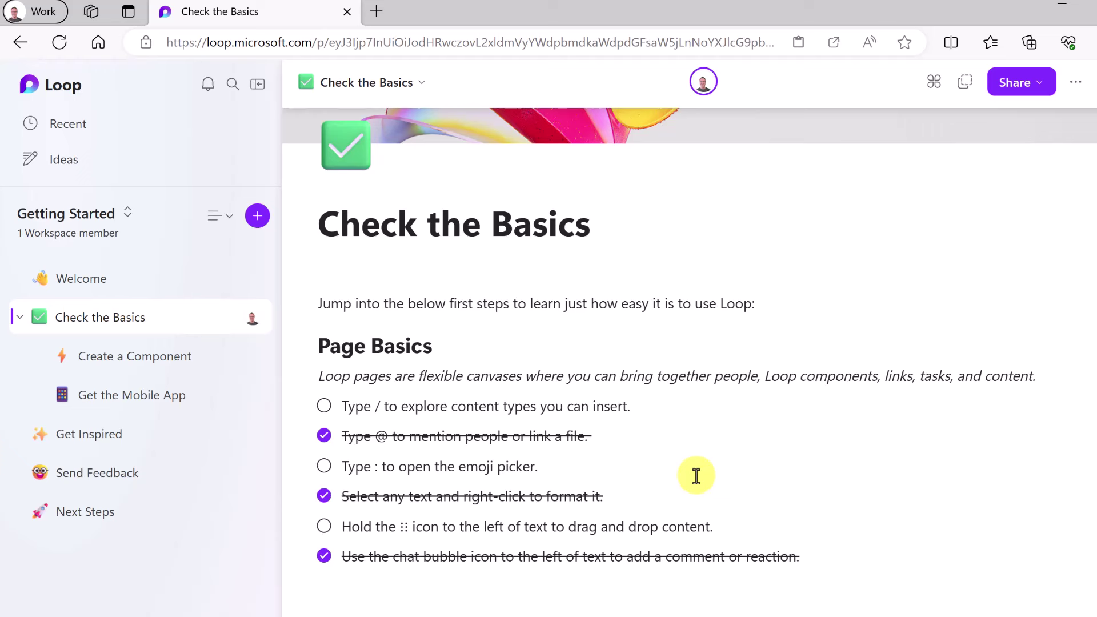
On the Next Steps page, set the progress of "Check out the Starter Workspace." to Off track.
{"action": "left_click", "coordinate": [89, 515]}
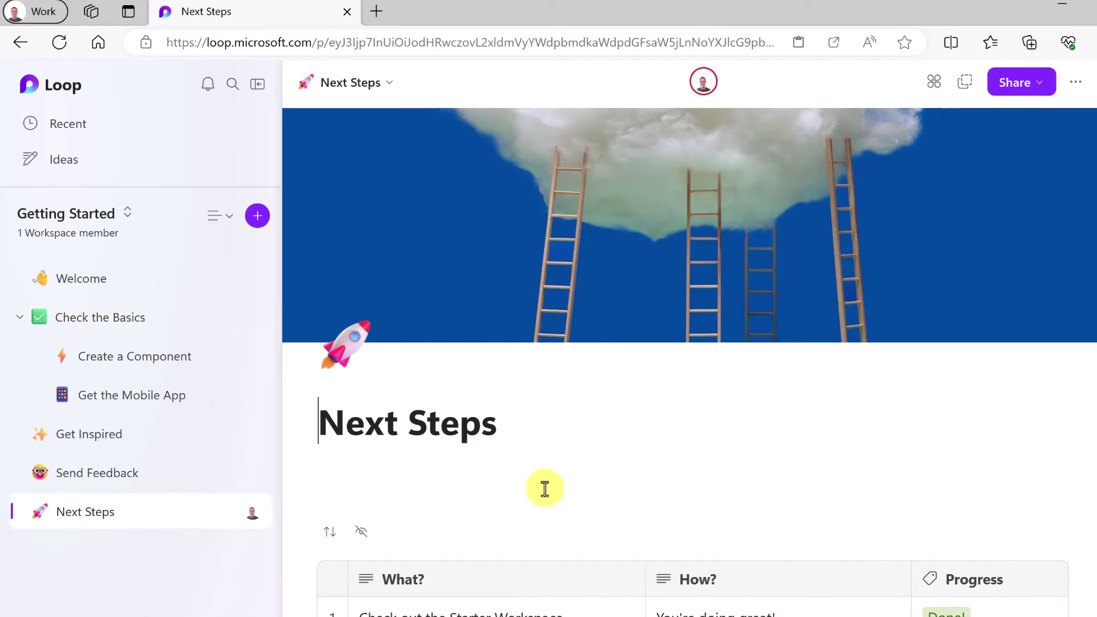
{"action": "scroll", "coordinate": [545, 489], "scroll_direction": "down", "scroll_amount": 6}
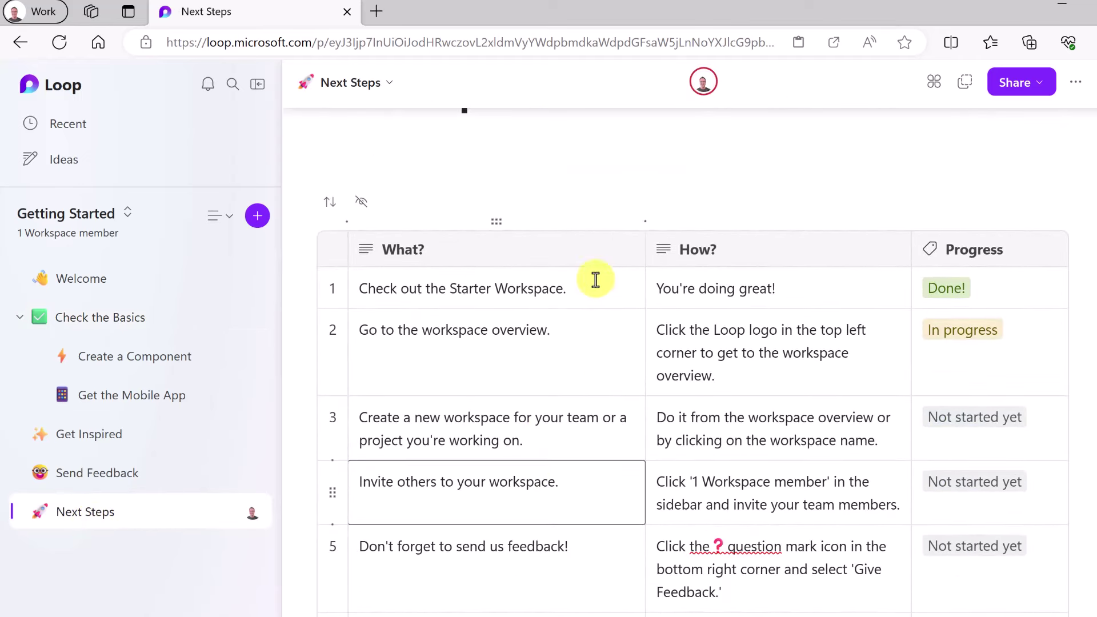
{"action": "left_click", "coordinate": [1049, 294]}
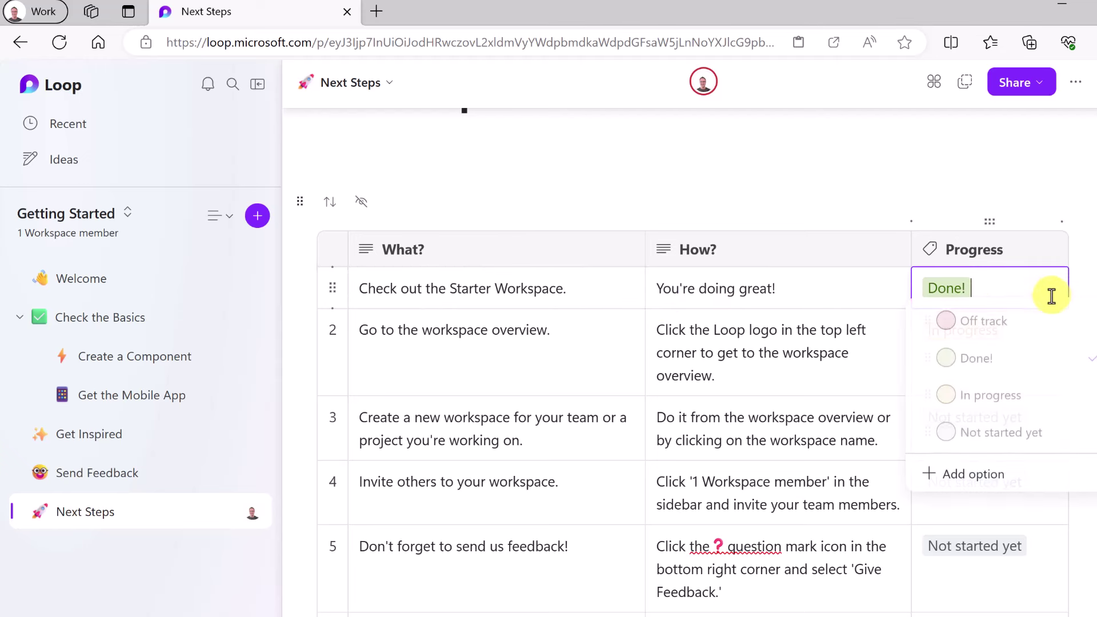
{"action": "left_click", "coordinate": [966, 321]}
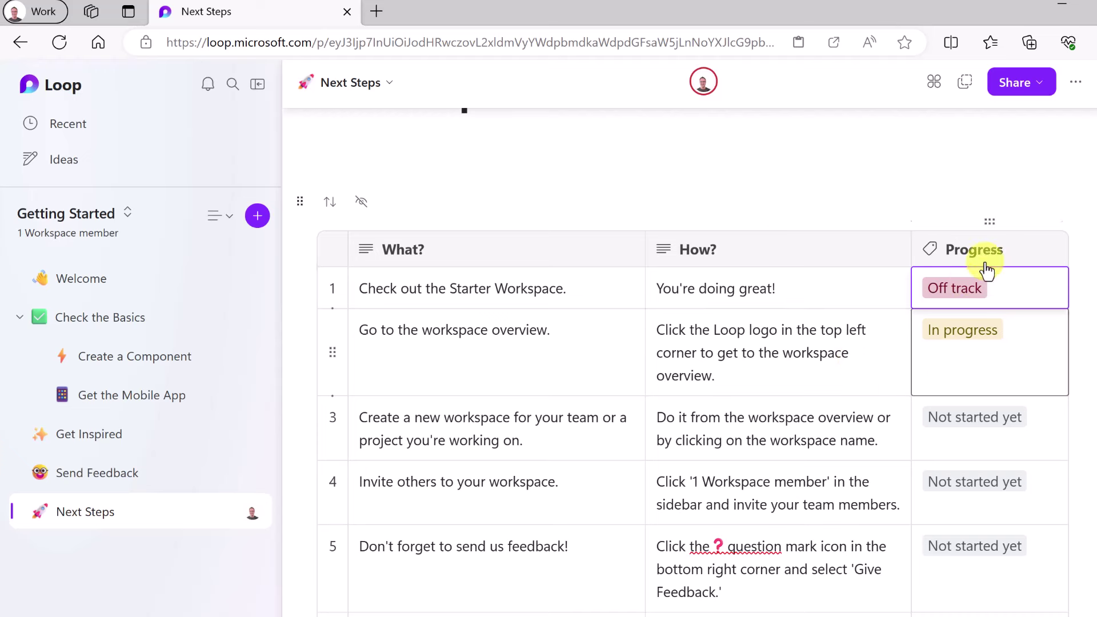
Review the sharing options of the Next Steps page and the page options of Create a Component.
{"action": "mouse_move", "coordinate": [706, 93]}
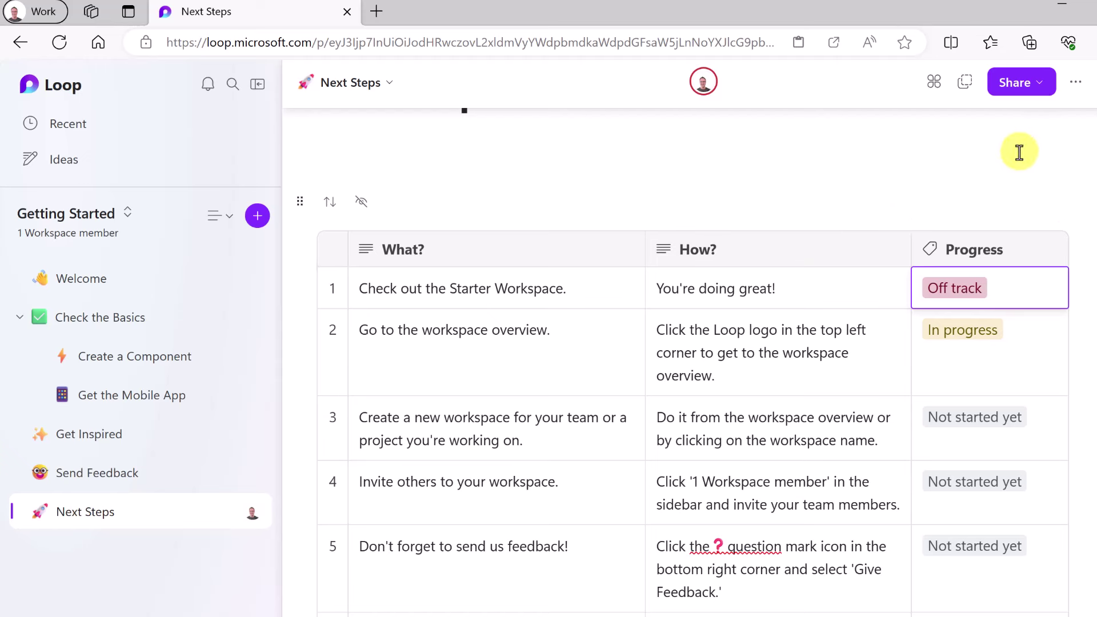
{"action": "left_click", "coordinate": [1040, 84]}
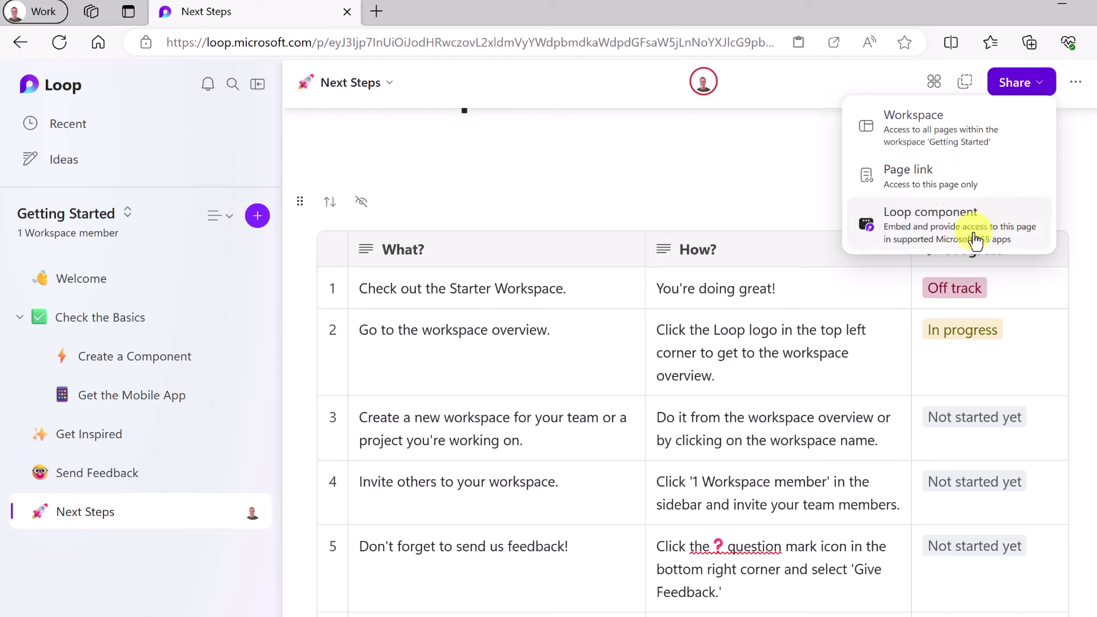
{"action": "left_click", "coordinate": [339, 153]}
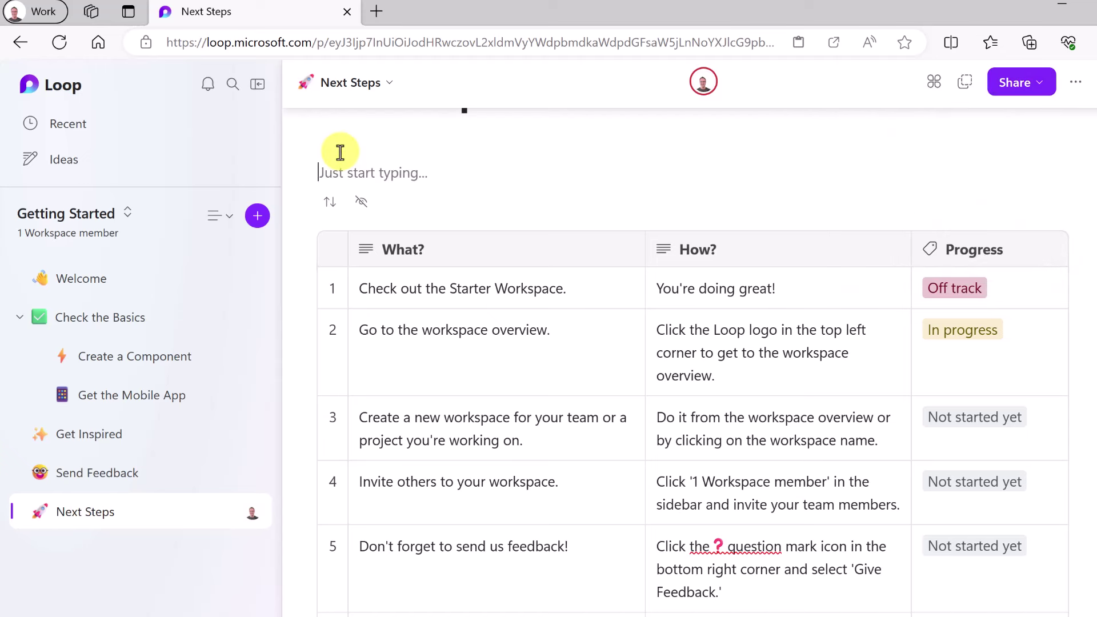
{"action": "left_click", "coordinate": [256, 357]}
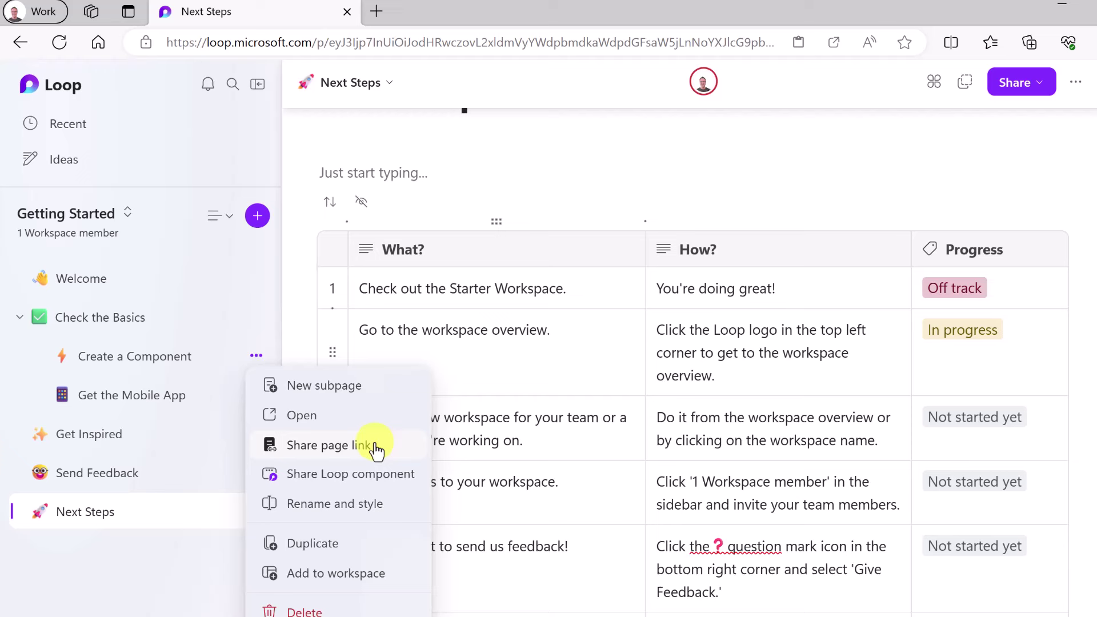
Return to the workspace overview and examine the Getting Started workspace's options and the list and grid layouts.
{"action": "left_click", "coordinate": [70, 94]}
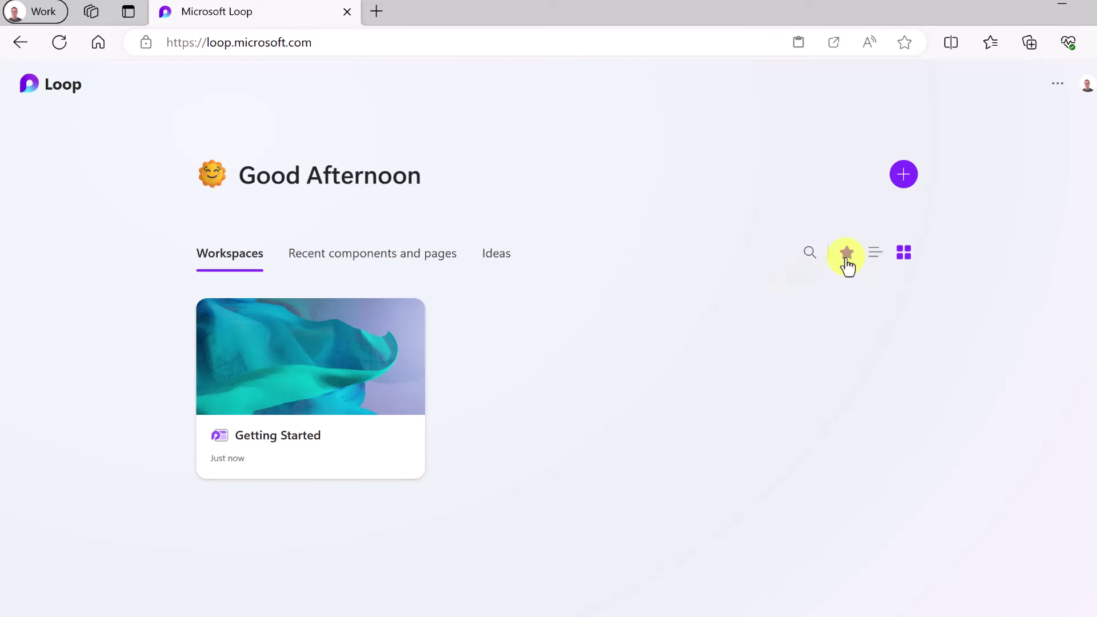
{"action": "left_click", "coordinate": [405, 321]}
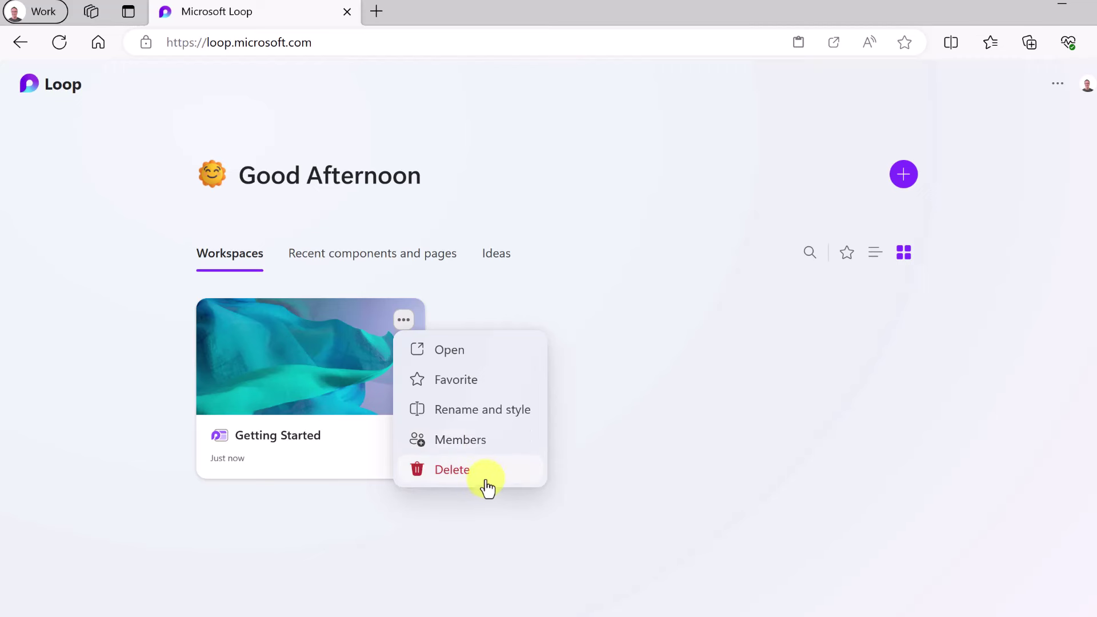
{"action": "left_click", "coordinate": [875, 257]}
{"action": "left_click", "coordinate": [901, 259]}
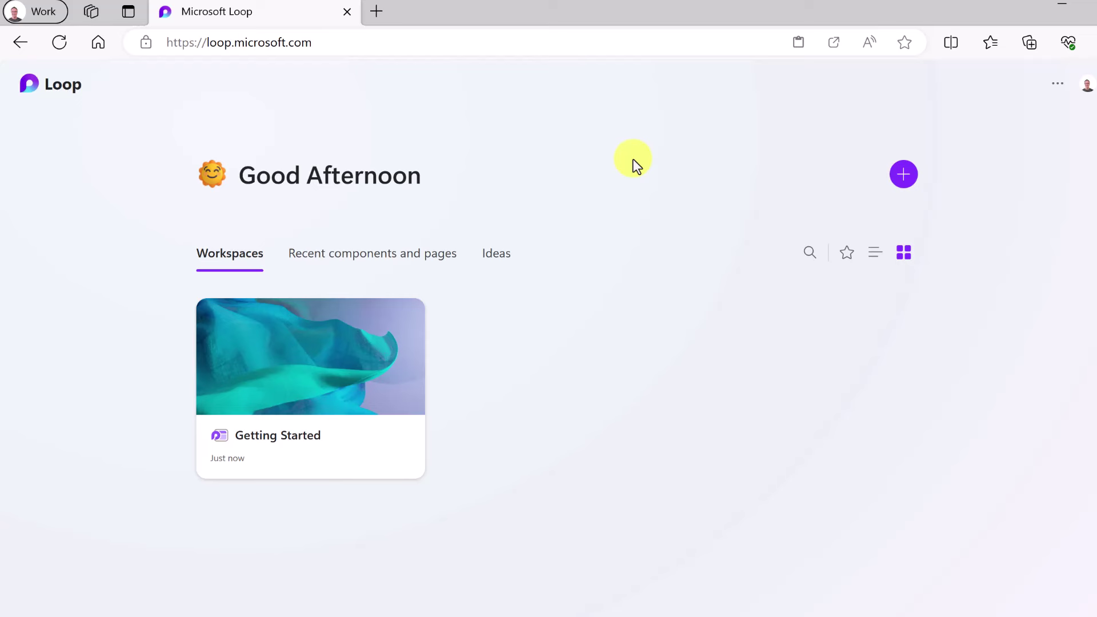
Start a new workspace titled "Extraterrestrial Earth Expedition Team" and give it the green alien emoji.
{"action": "left_click", "coordinate": [904, 174]}
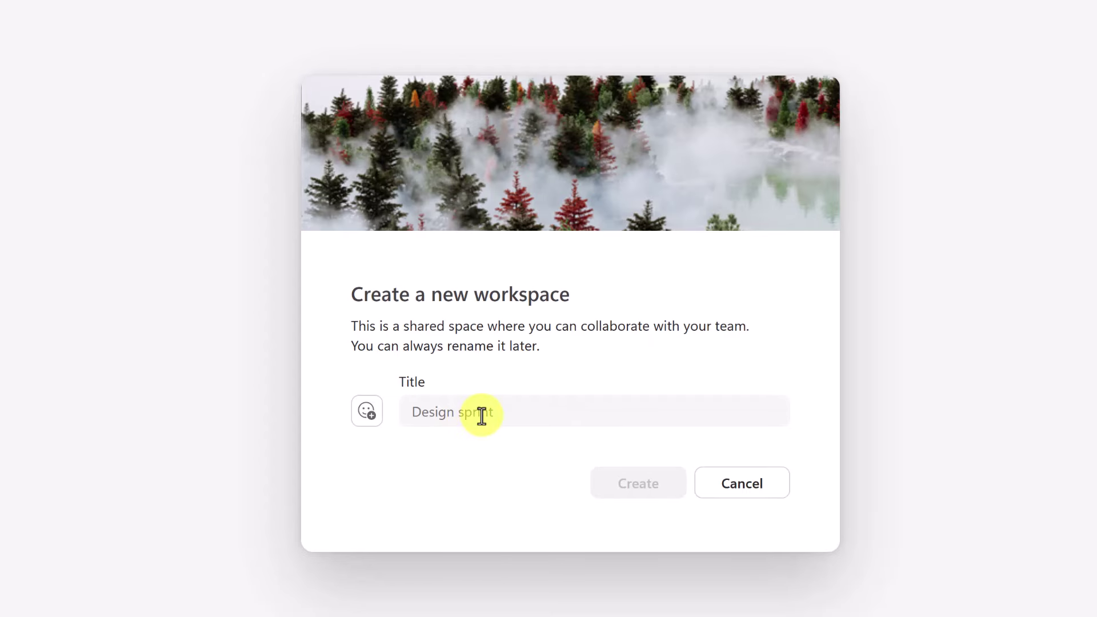
{"action": "left_click", "coordinate": [482, 416]}
{"action": "type", "text": "Extraterrestrial Earth Expedition Team"}
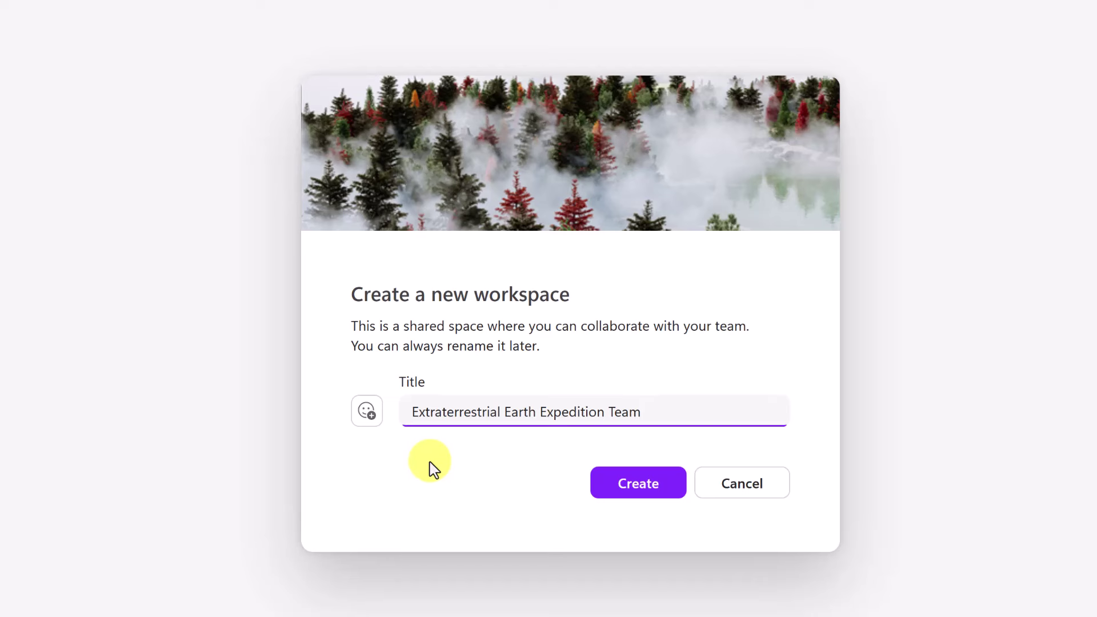
{"action": "left_click", "coordinate": [370, 416]}
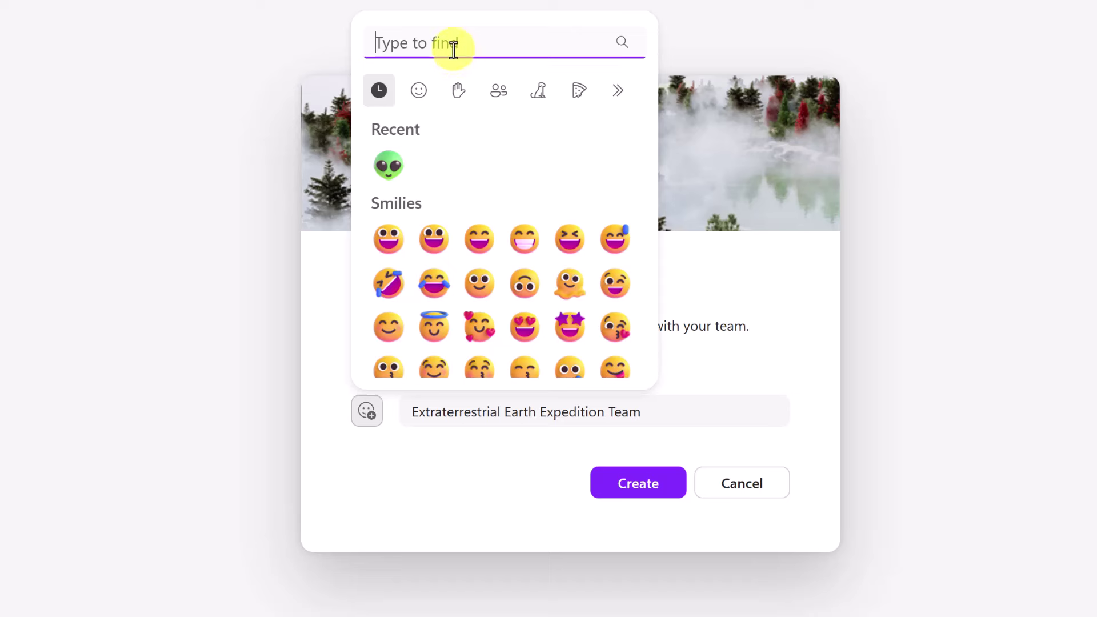
{"action": "type", "text": "alien"}
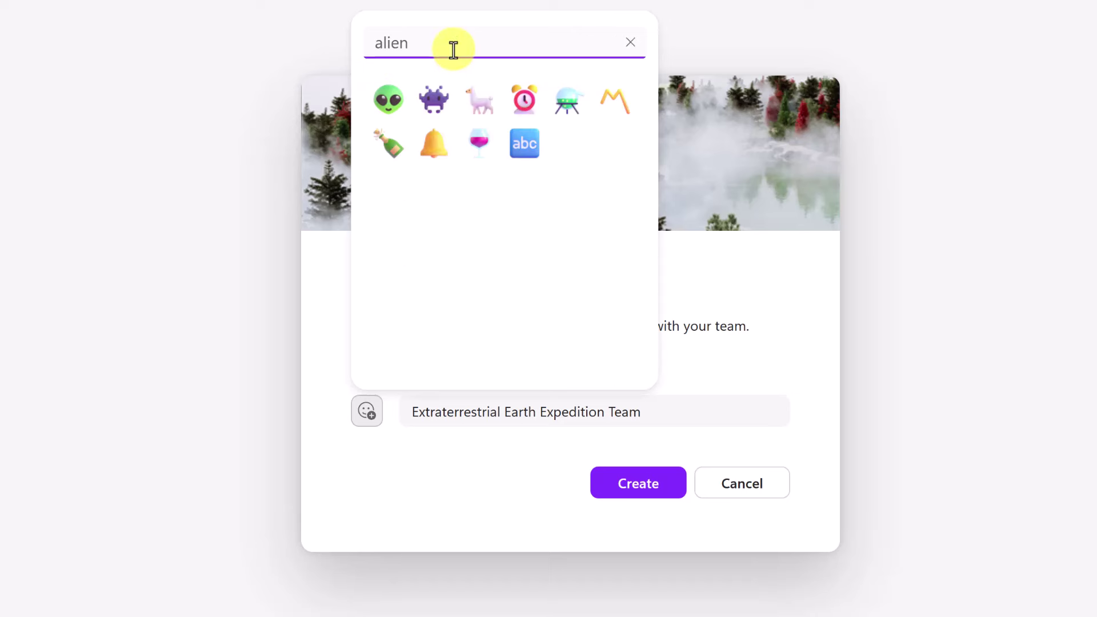
{"action": "left_click", "coordinate": [388, 99]}
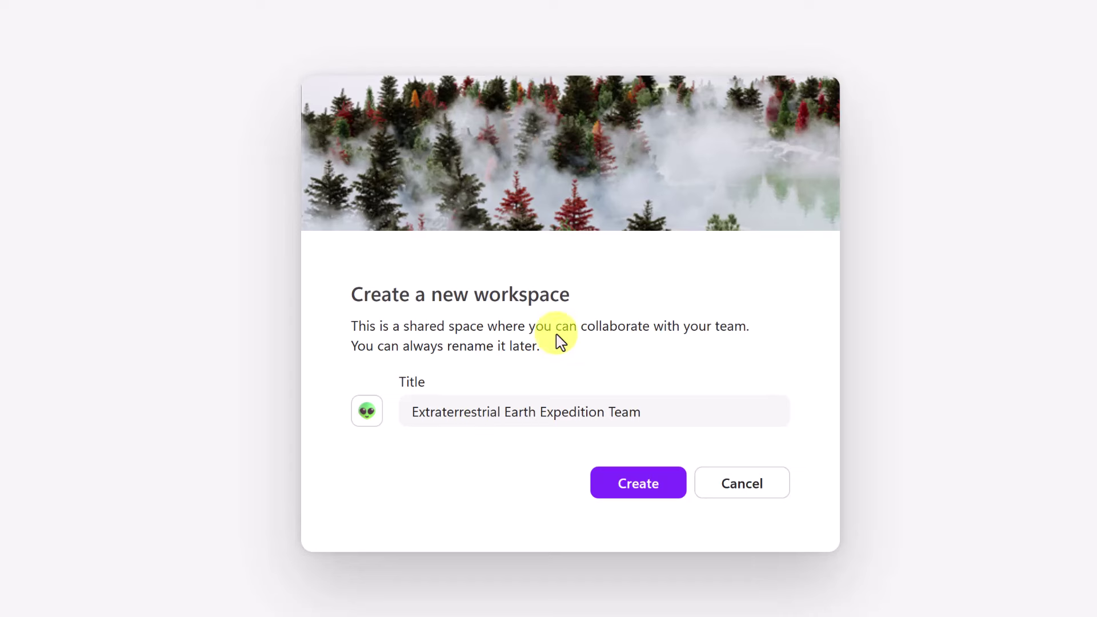
Set the new workspace's cover to the UFO stock image found by searching "alien", and create the workspace.
{"action": "mouse_move", "coordinate": [444, 135]}
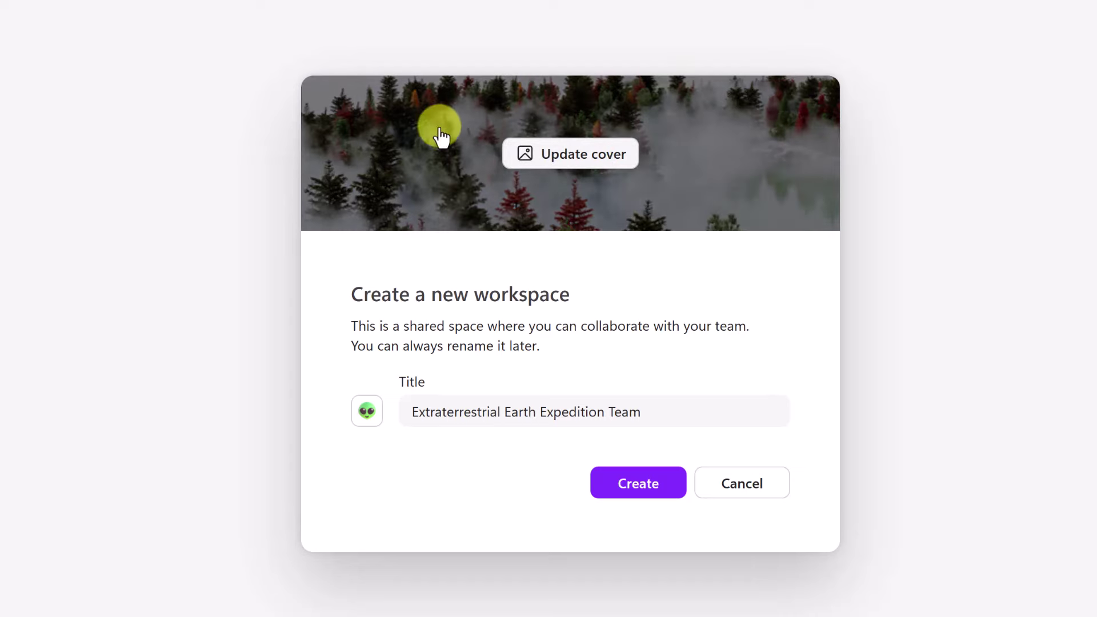
{"action": "left_click", "coordinate": [600, 163]}
{"action": "scroll", "coordinate": [618, 270], "scroll_direction": "down", "scroll_amount": 1}
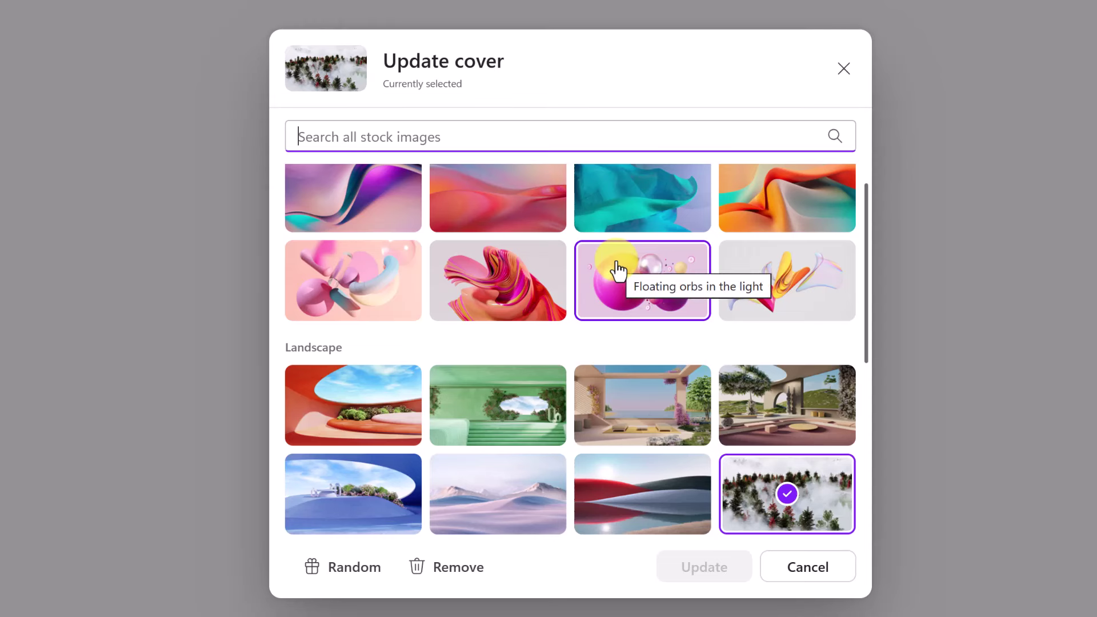
{"action": "type", "text": "alien"}
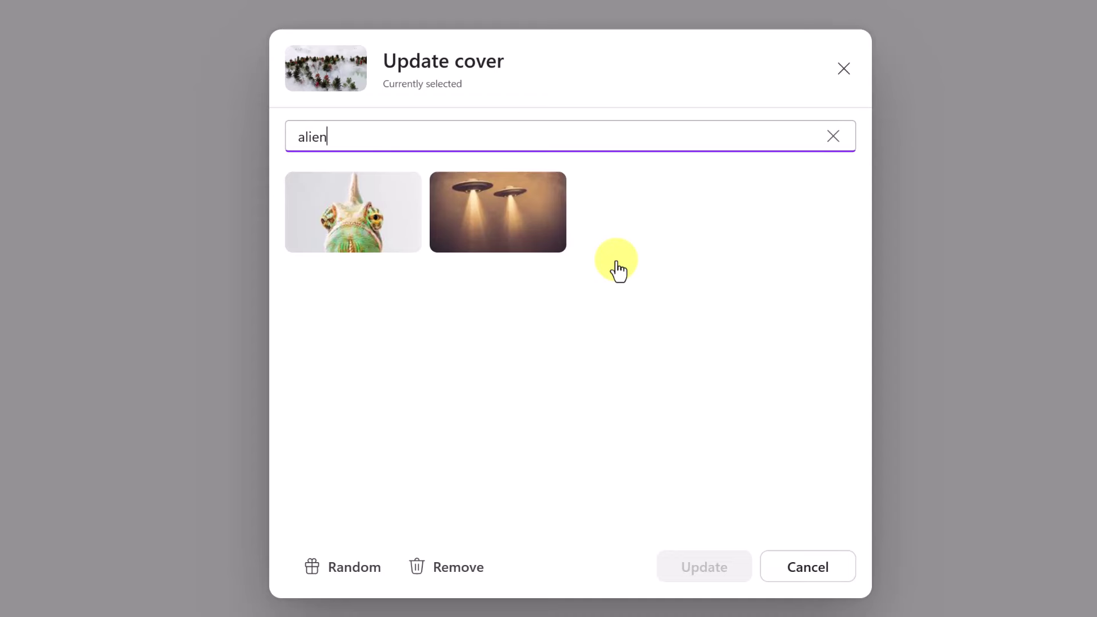
{"action": "left_click", "coordinate": [523, 240]}
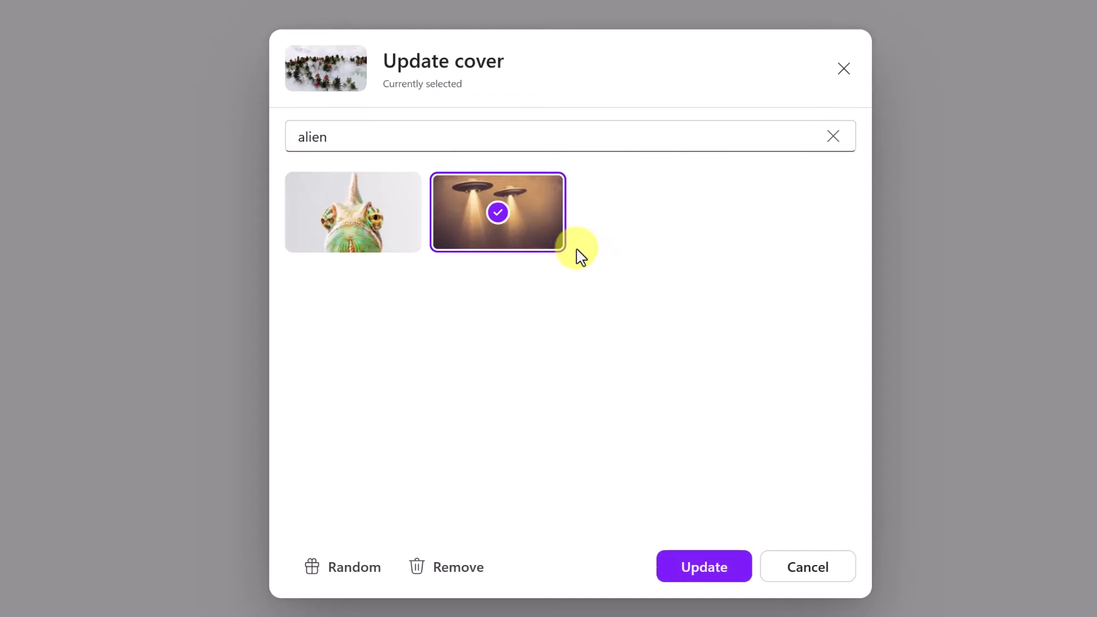
{"action": "left_click", "coordinate": [723, 563]}
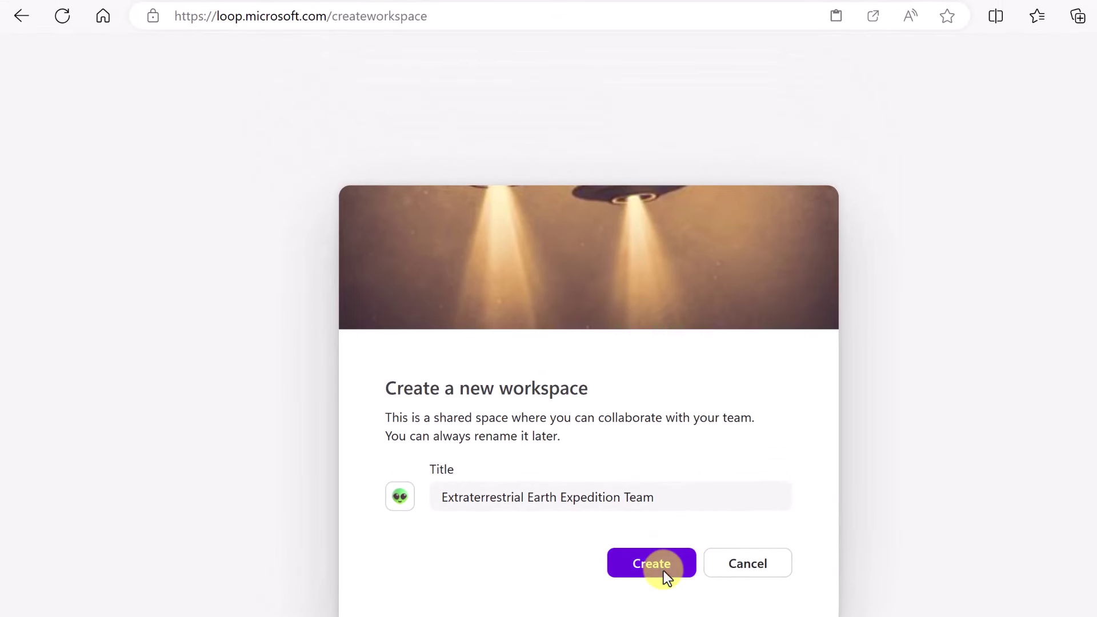
{"action": "left_click", "coordinate": [664, 571]}
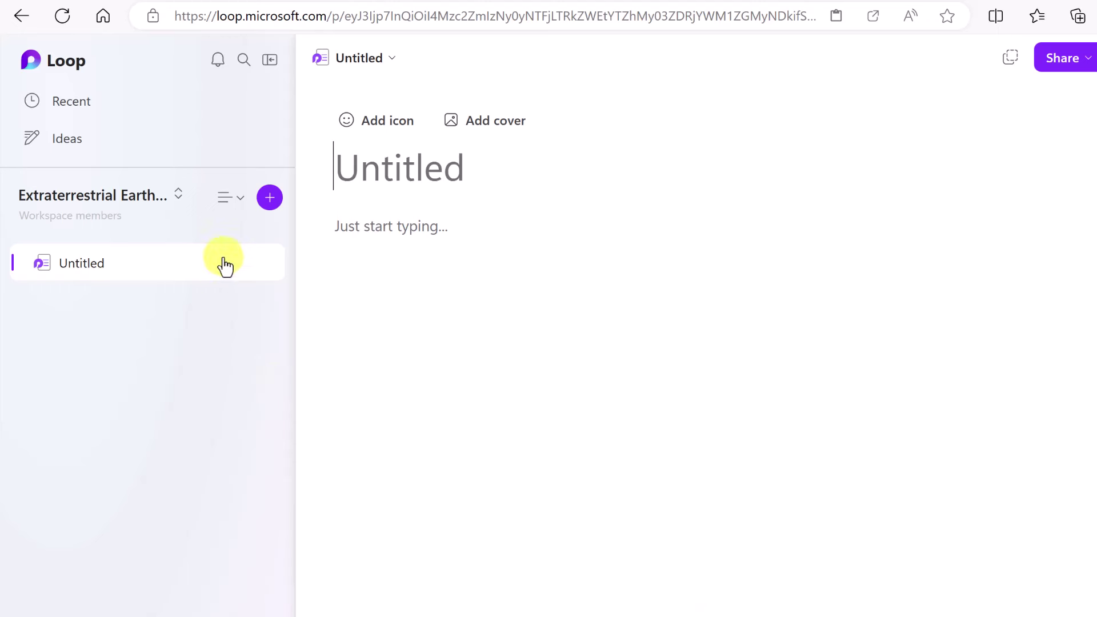
Switch to the Getting Started workspace and return to the overview of all workspaces.
{"action": "left_click", "coordinate": [183, 202]}
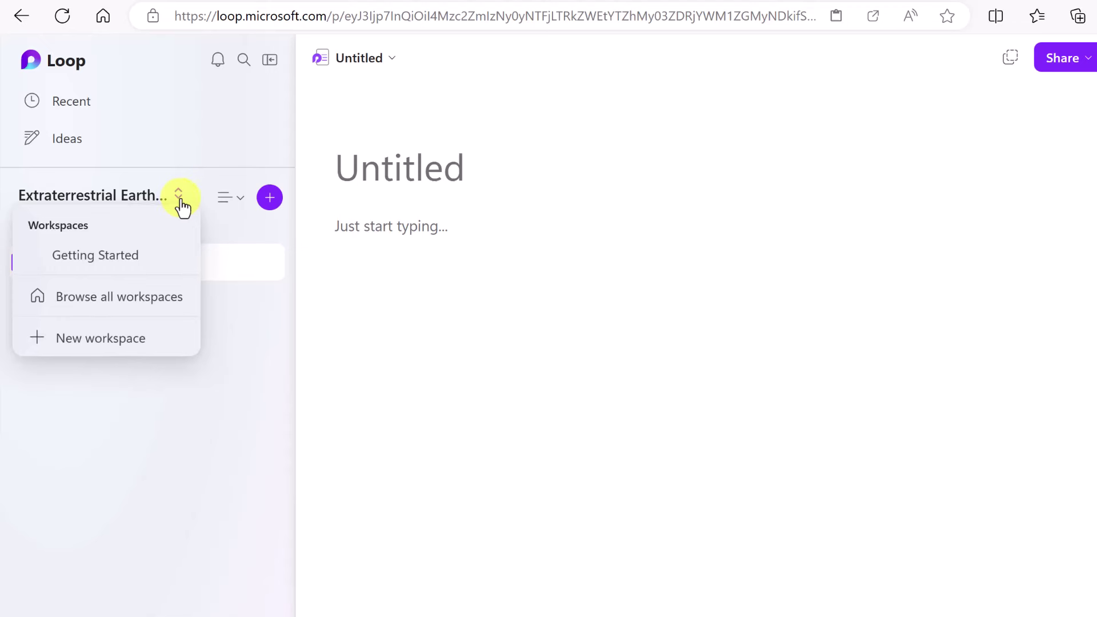
{"action": "left_click", "coordinate": [130, 262]}
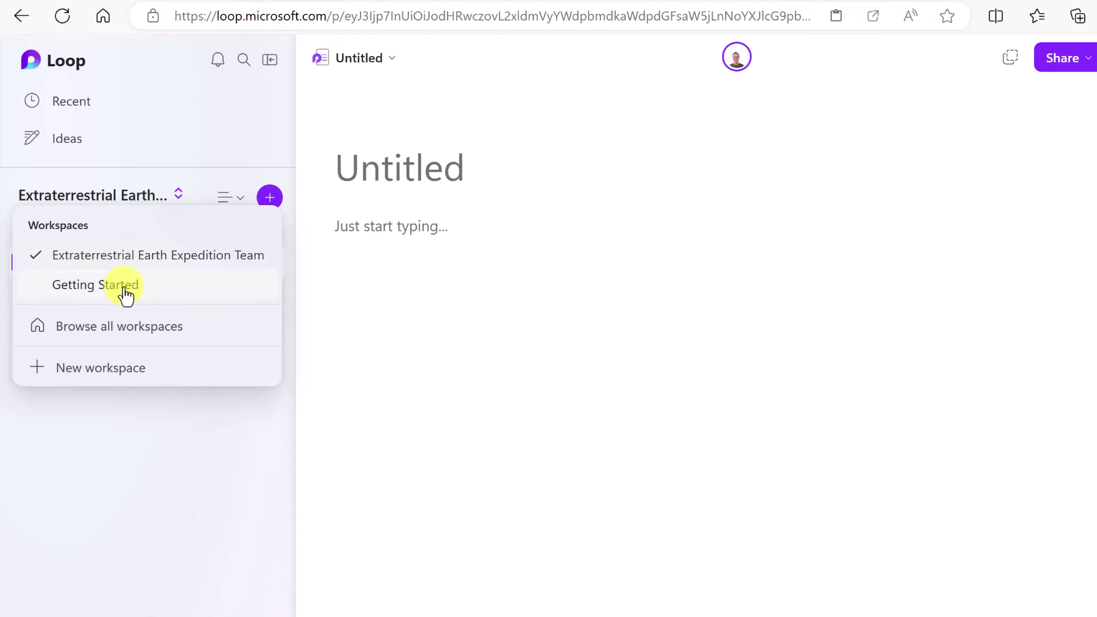
{"action": "left_click", "coordinate": [122, 287]}
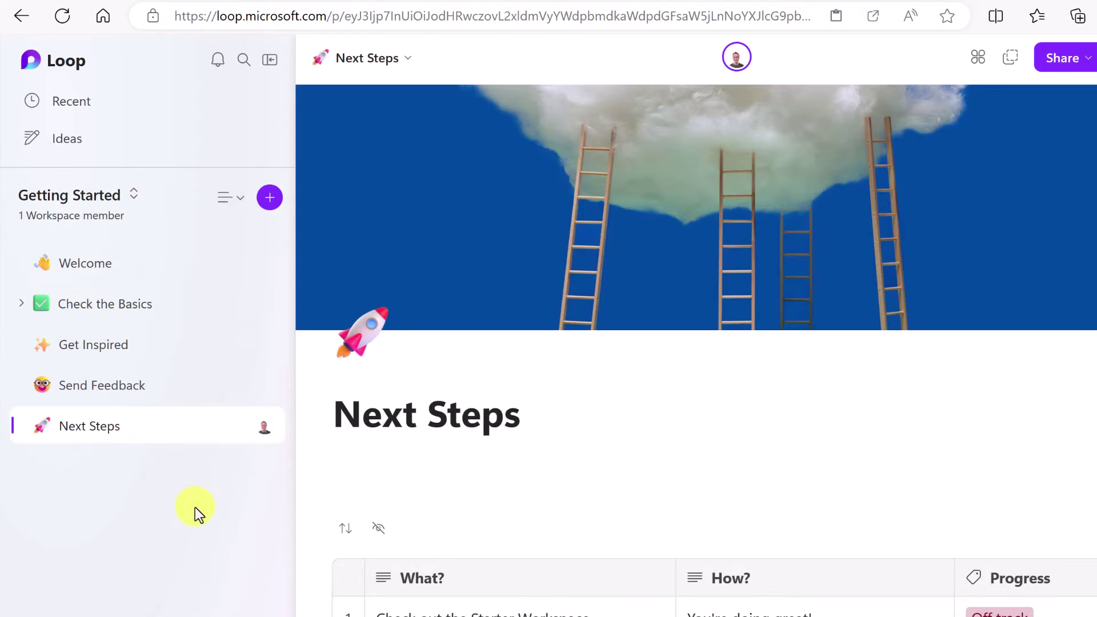
{"action": "left_click", "coordinate": [75, 63]}
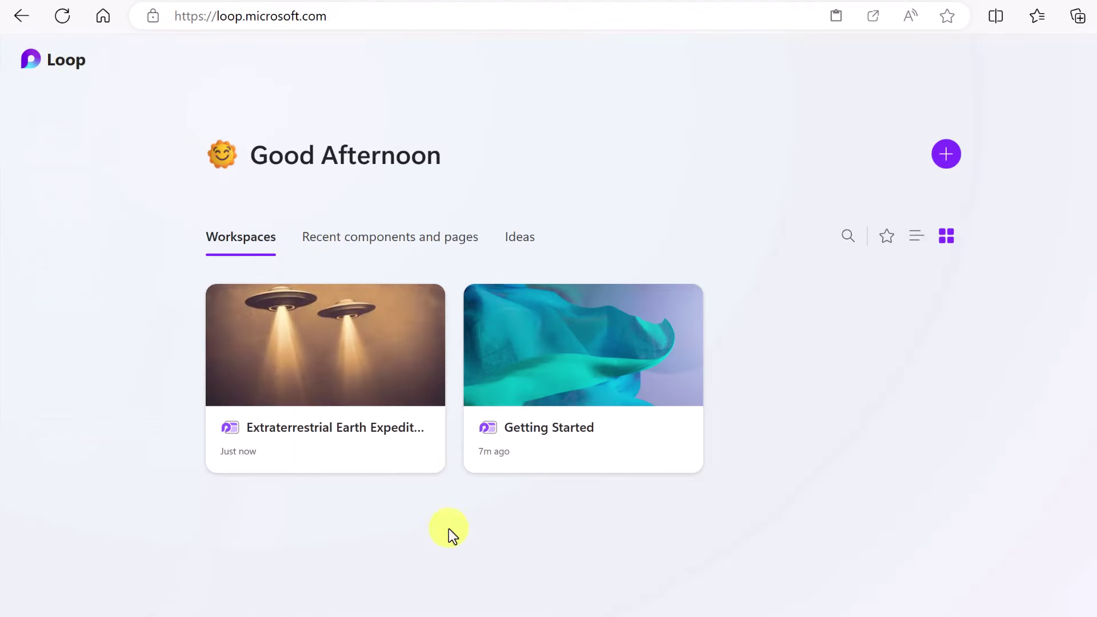
Open the Extraterrestrial Earth Expedition Team workspace, title its page "The Great Earth Landmark Scavenger Hunt" and give it the purple alien monster icon.
{"action": "mouse_move", "coordinate": [325, 369]}
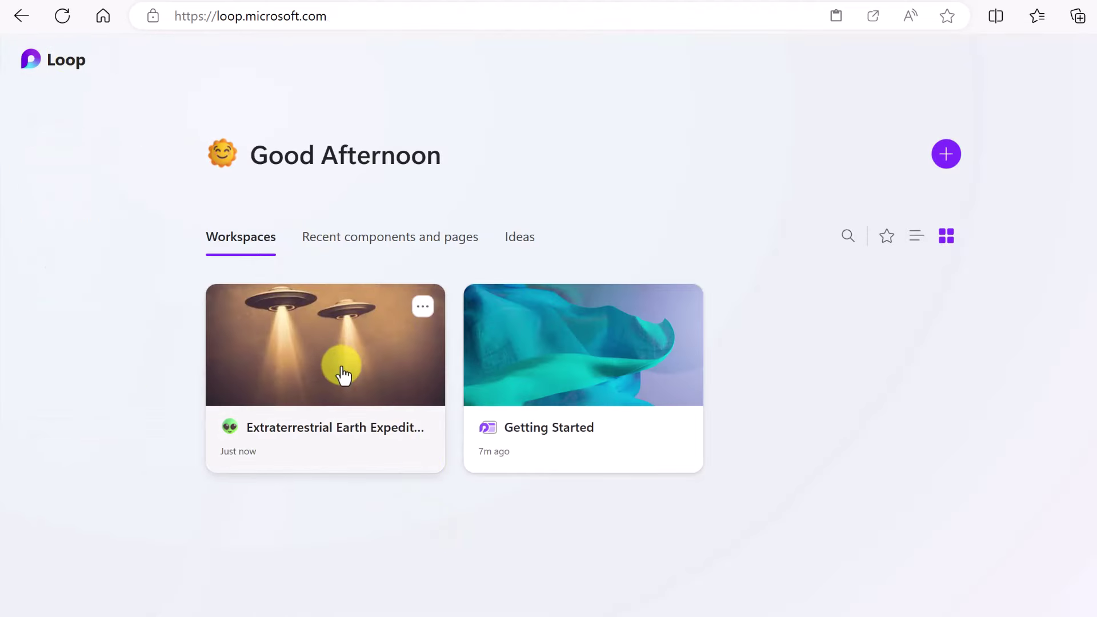
{"action": "left_click", "coordinate": [349, 375]}
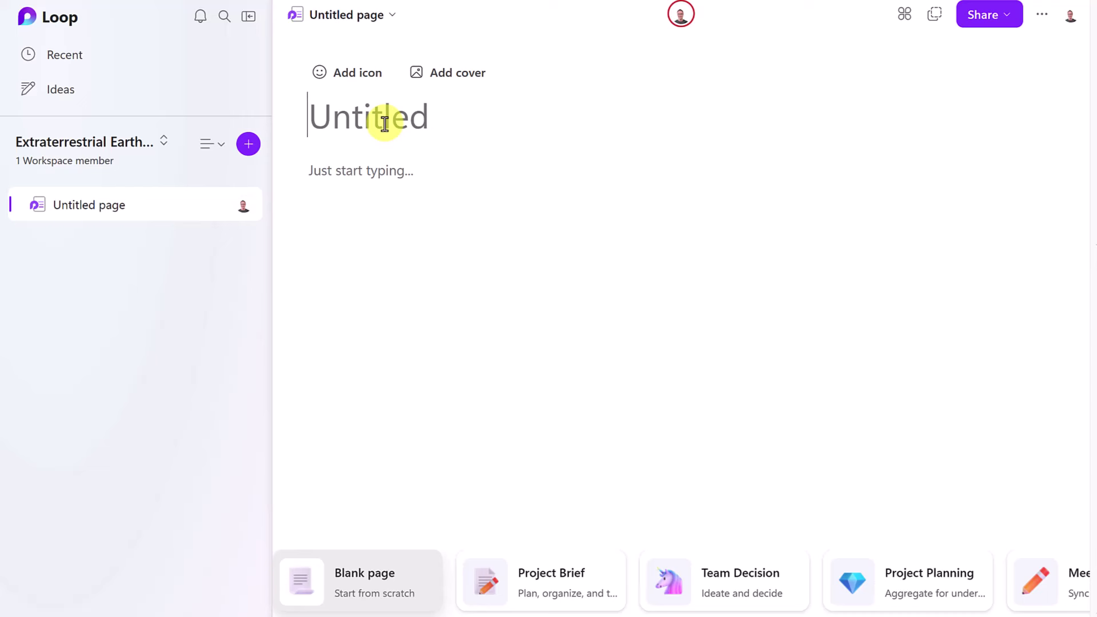
{"action": "type", "text": "The Great Earth Landmark Scavenger Hunt"}
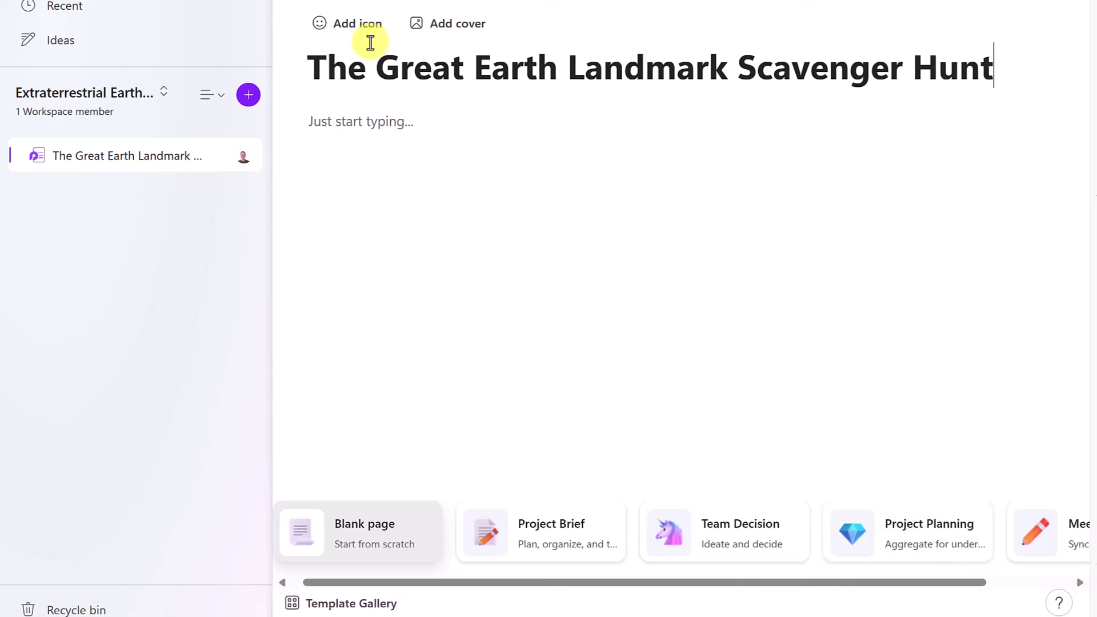
{"action": "left_click", "coordinate": [363, 26]}
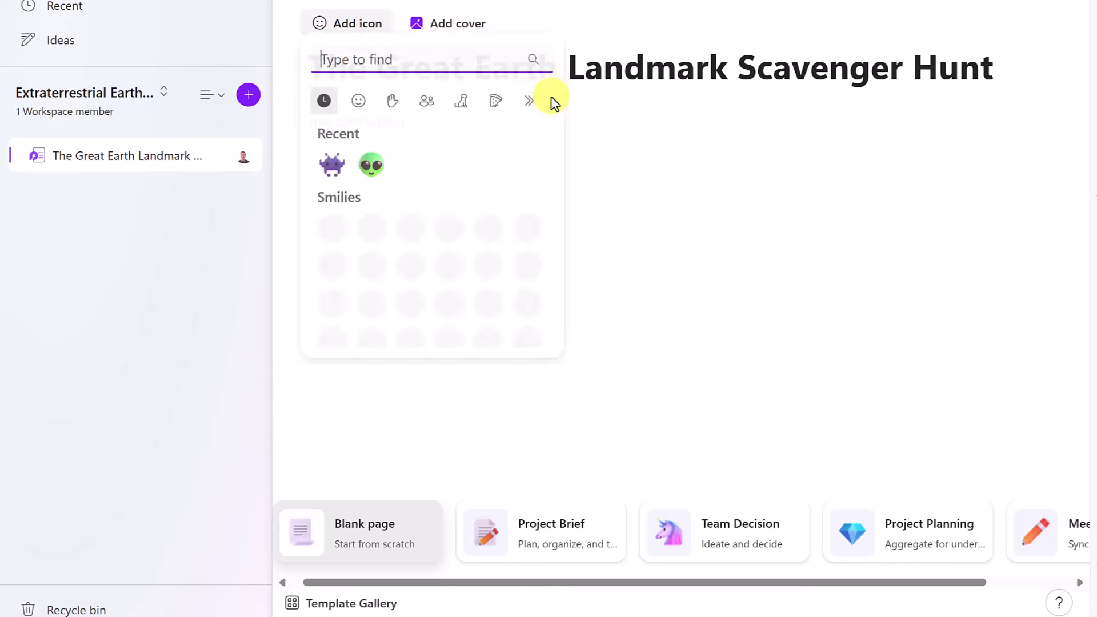
{"action": "left_click", "coordinate": [332, 167]}
Add the green landscape image with the flowered window opening as the page's cover.
{"action": "left_click", "coordinate": [446, 85]}
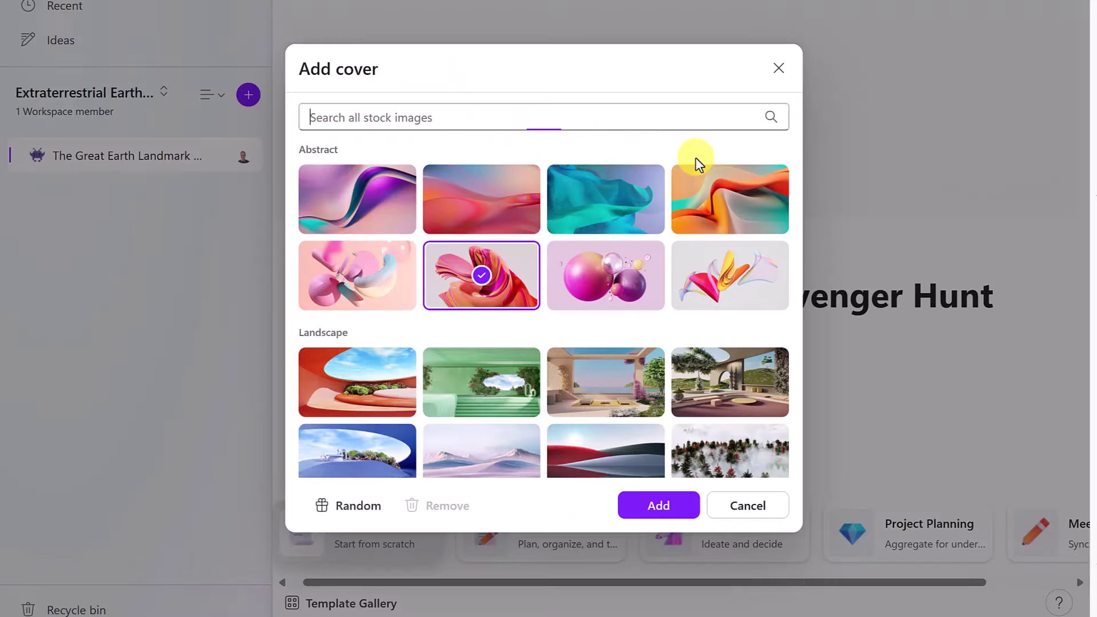
{"action": "left_click", "coordinate": [518, 382]}
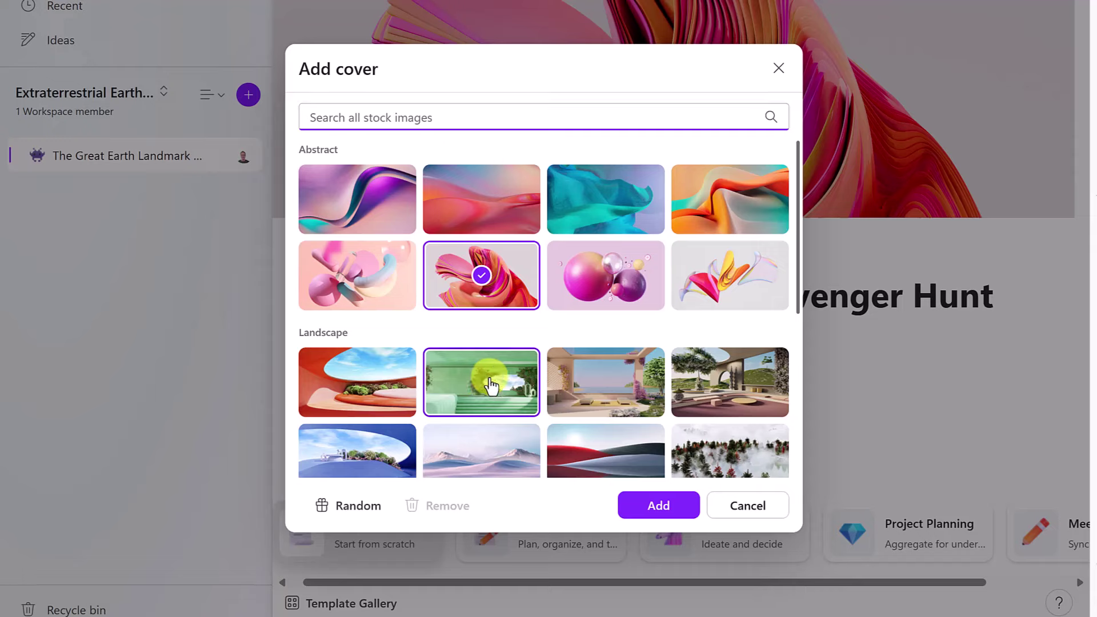
{"action": "left_click", "coordinate": [677, 509]}
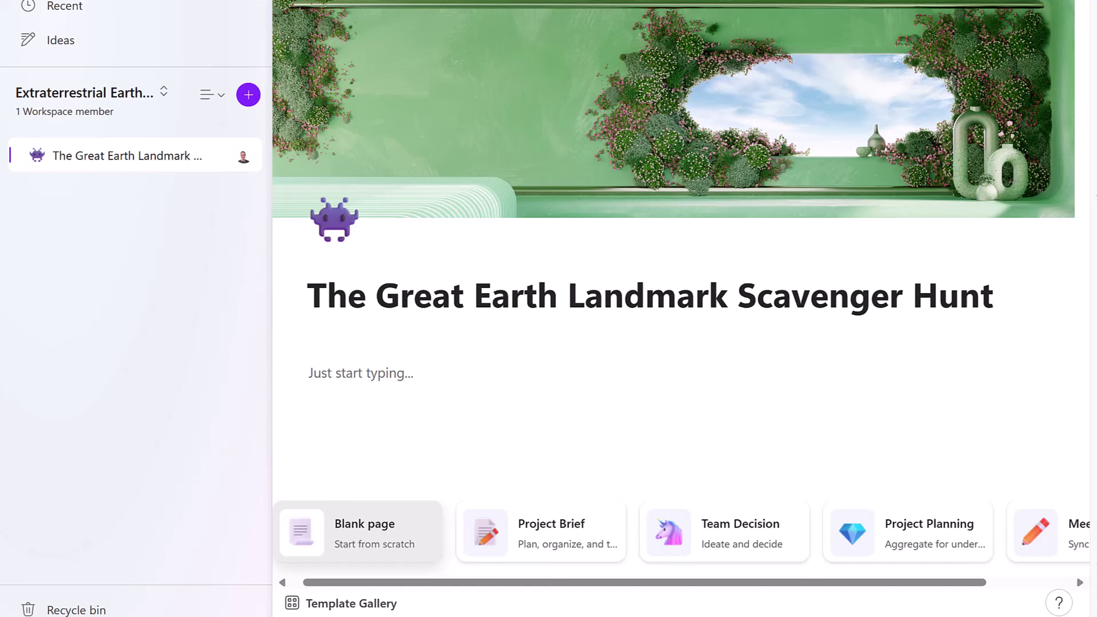
Add the text "A fun checklist of famous Earth landmarks for the alien team to 'visit'." under the title with a thumbs-up reaction.
{"action": "left_click", "coordinate": [375, 374]}
{"action": "type", "text": "A fun checklist of famous Earth landmarks for the alien team to 'visit'."}
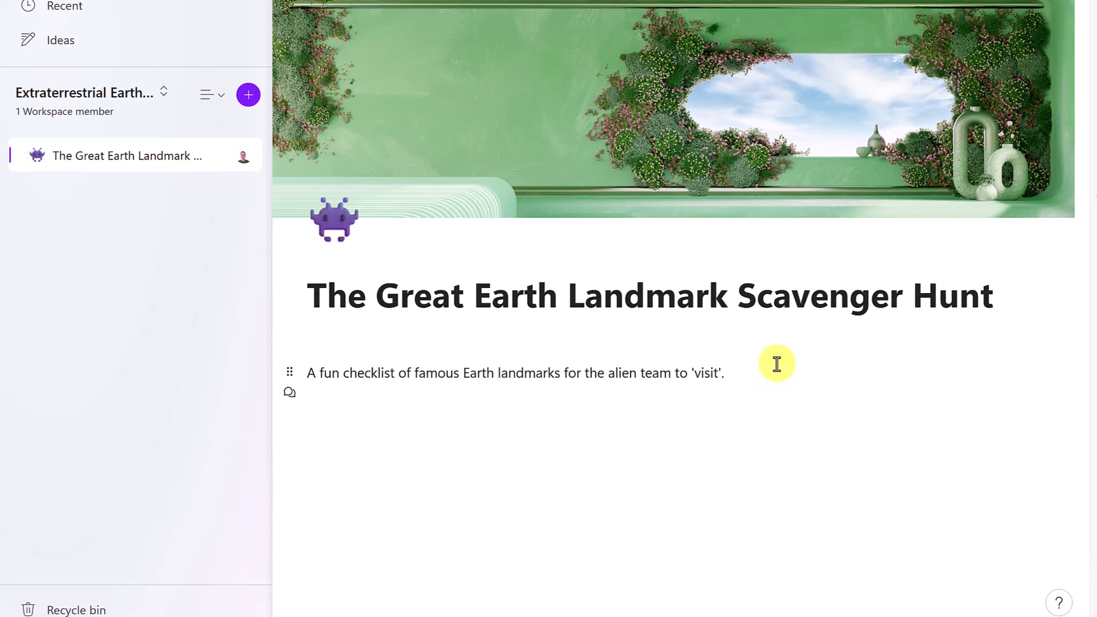
{"action": "mouse_move", "coordinate": [289, 374]}
{"action": "left_mouse_down"}
{"action": "mouse_move", "coordinate": [314, 379]}
{"action": "mouse_move", "coordinate": [294, 372]}
{"action": "left_mouse_up"}
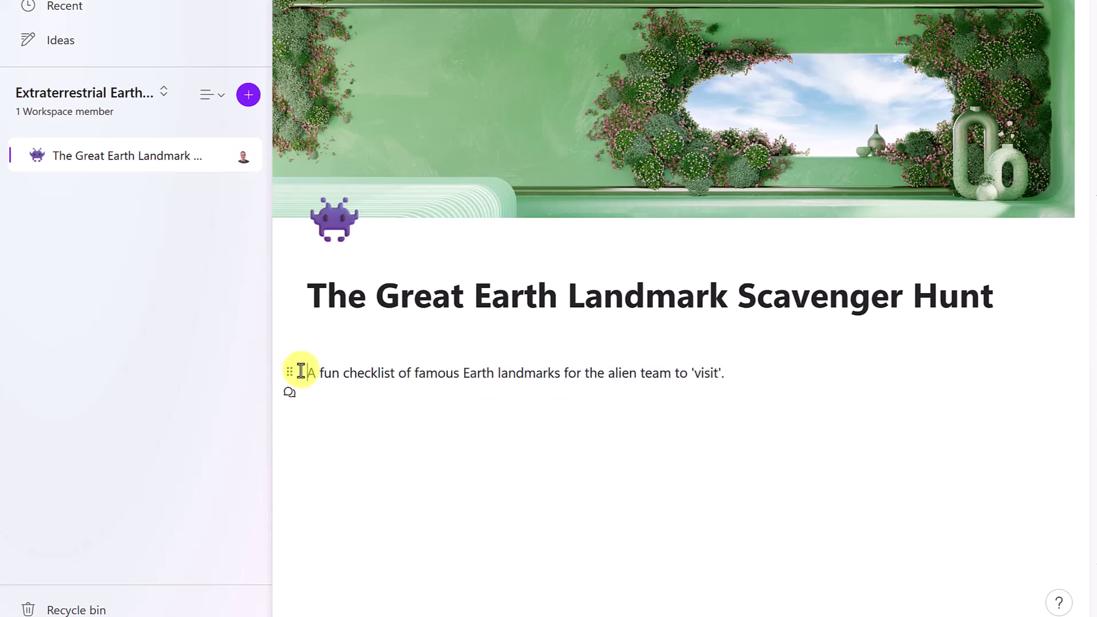
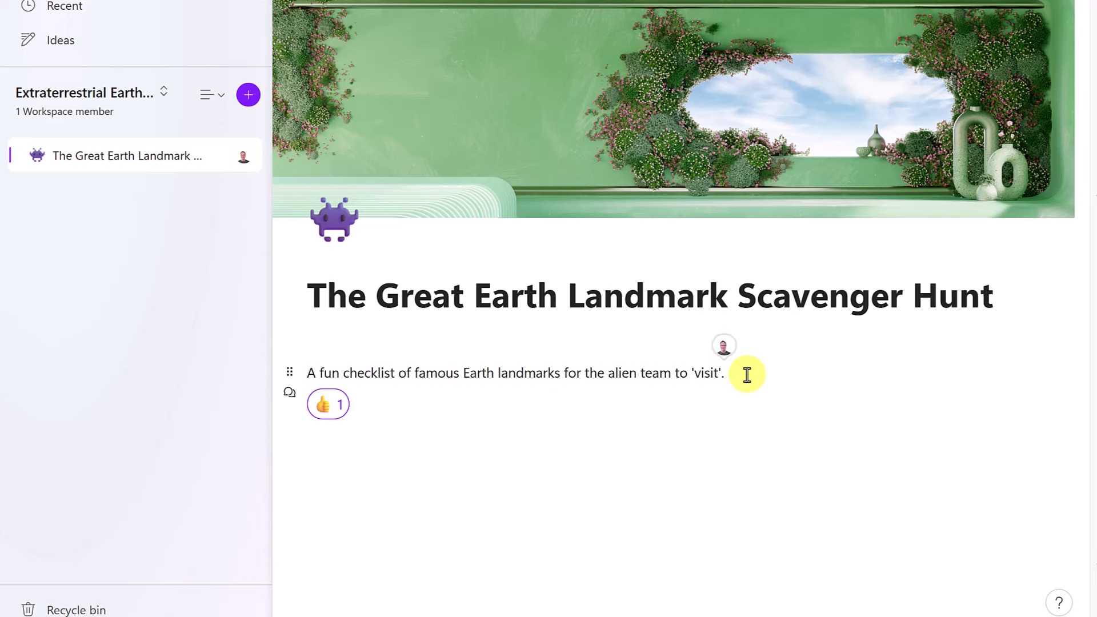
Browse the insertable elements on a new line below the description and insert a checklist.
{"action": "key", "text": "Return"}
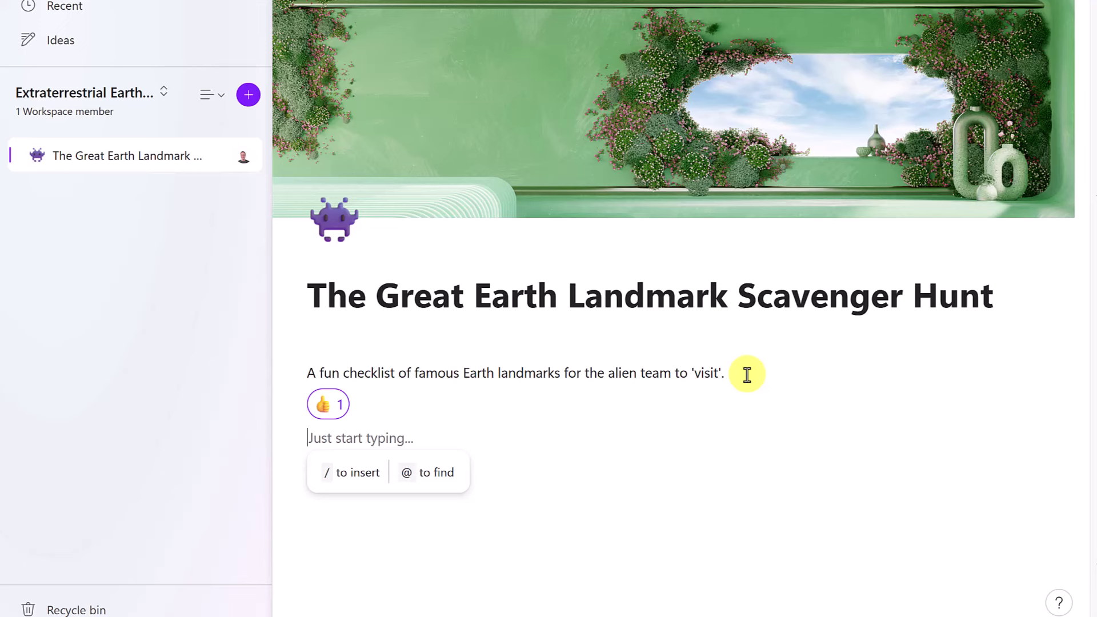
{"action": "type", "text": "/"}
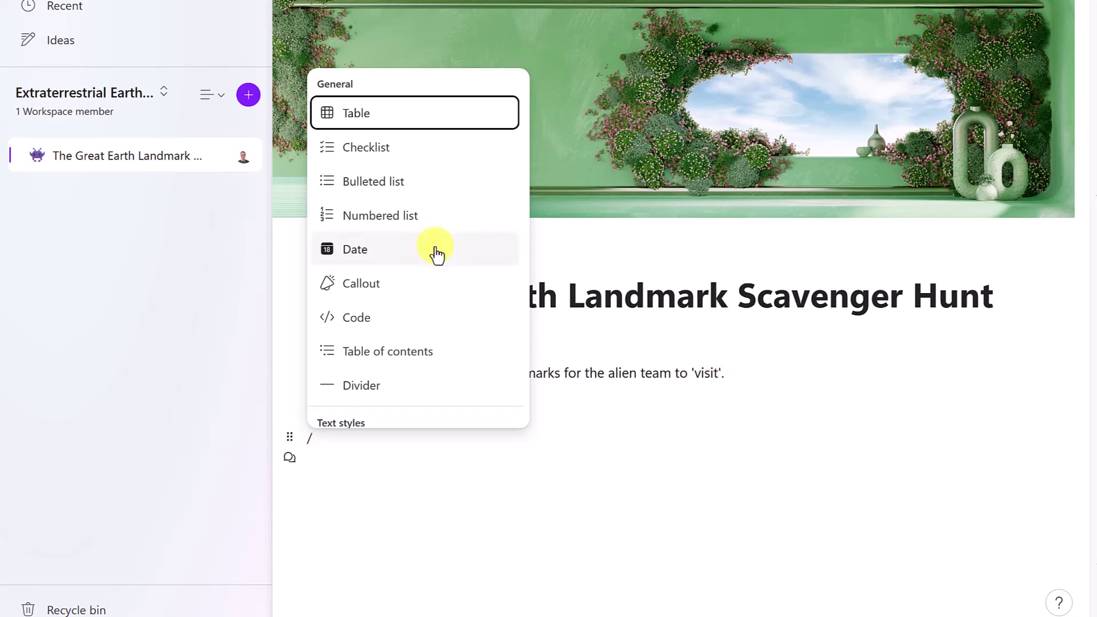
{"action": "scroll", "coordinate": [438, 251], "scroll_direction": "down", "scroll_amount": 2}
{"action": "scroll", "coordinate": [450, 262], "scroll_direction": "down", "scroll_amount": 4}
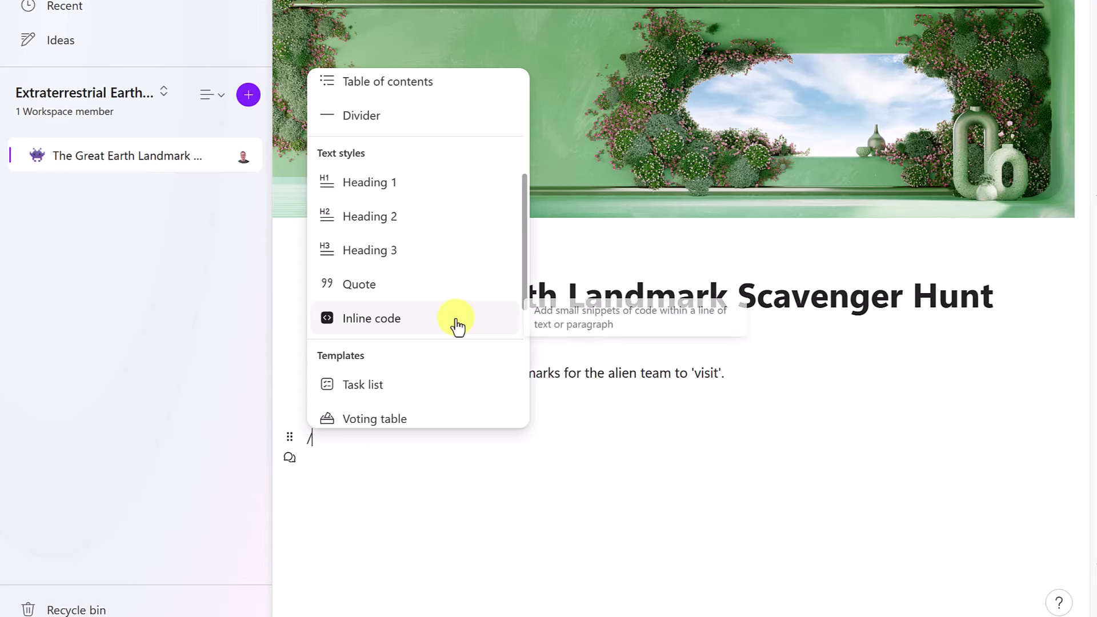
{"action": "scroll", "coordinate": [452, 302], "scroll_direction": "down", "scroll_amount": 3}
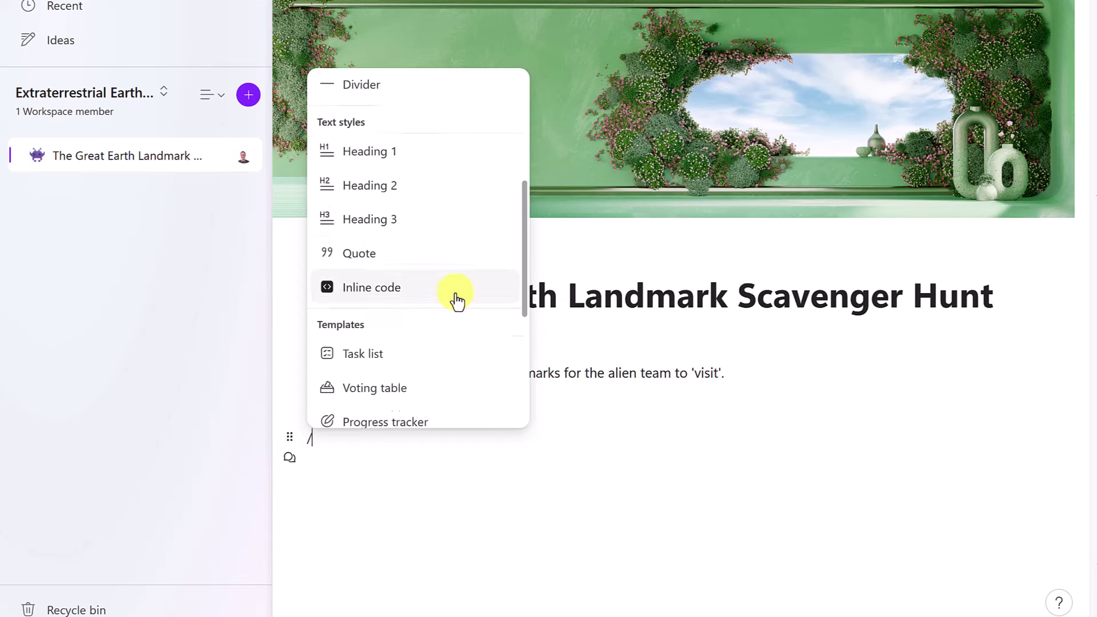
{"action": "scroll", "coordinate": [460, 322], "scroll_direction": "up", "scroll_amount": 6}
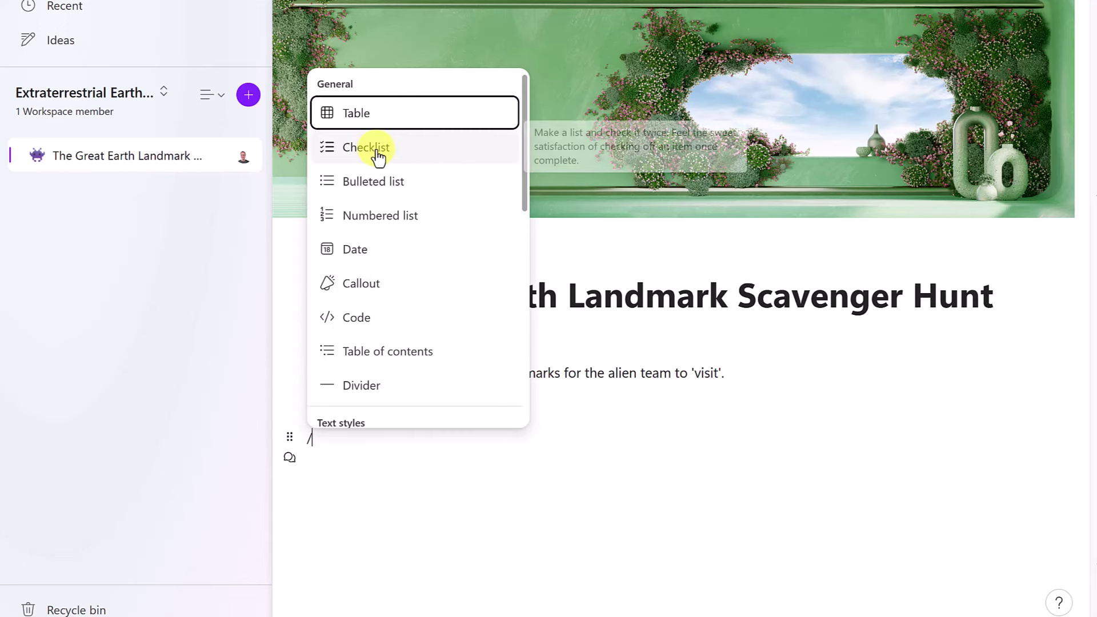
{"action": "left_click", "coordinate": [378, 157]}
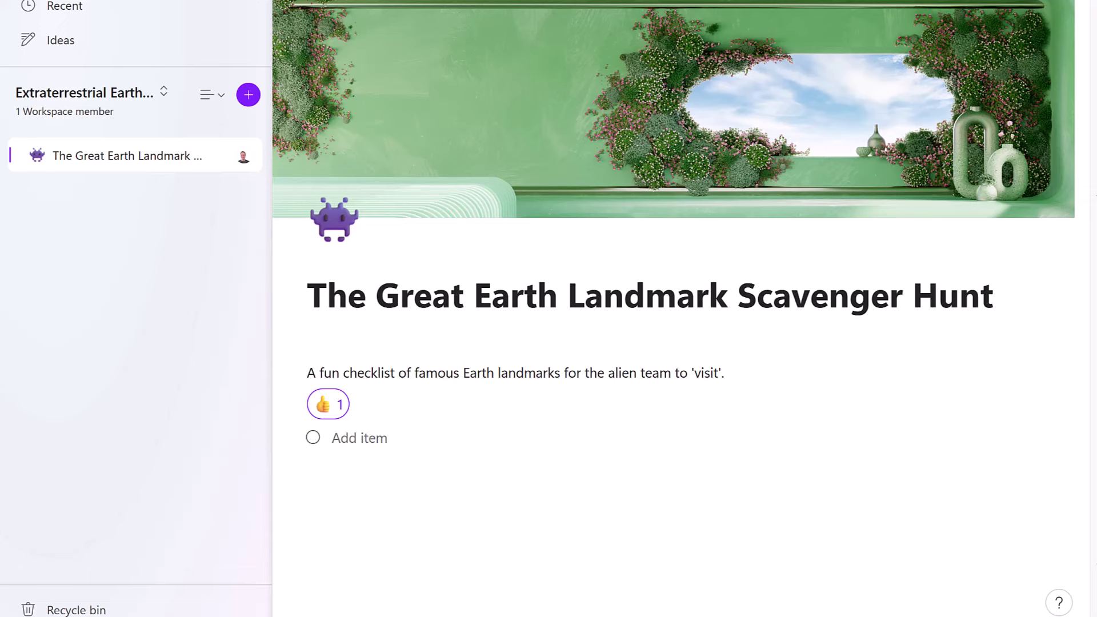
Fill the checklist with "Selfie with the Eiffel Tower", "Mystery of the Pyramids", "Grand Canyon Hide and Seek", "Walk the Great Wall of China" and "Venice Gondola Ride".
{"action": "type", "text": "Selfie with the Eiffel Tower"}
{"action": "key", "text": "Return"}
{"action": "type", "text": "Mystery of the Pyramids"}
{"action": "key", "text": "Return"}
{"action": "type", "text": "Grand Canyon Hide and Seek"}
{"action": "key", "text": "Return"}
{"action": "type", "text": "Walk the Great Wall of China"}
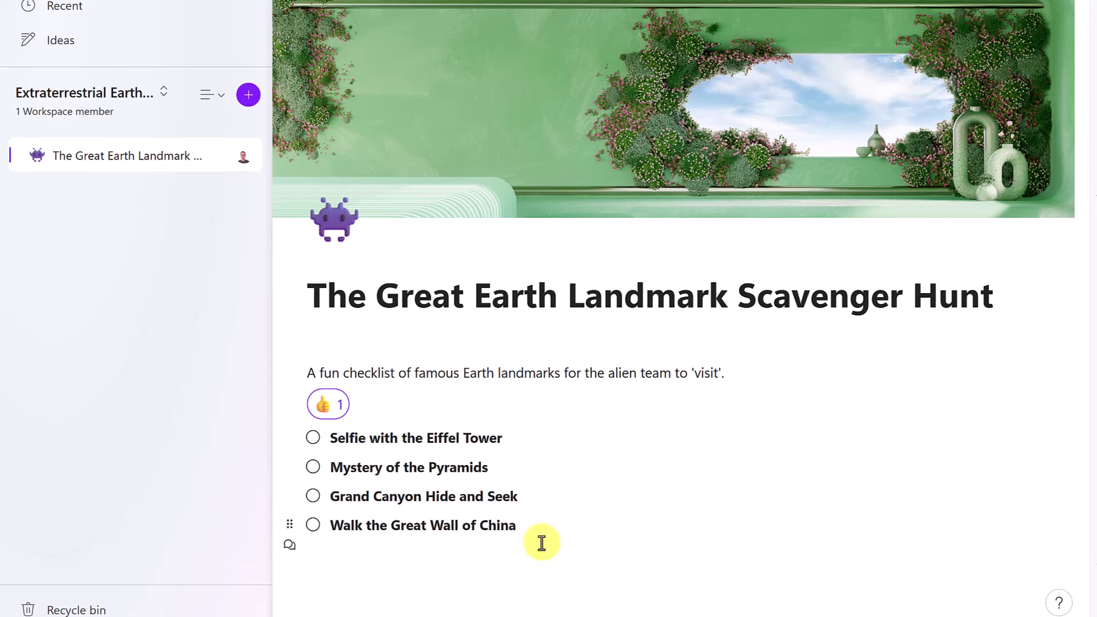
{"action": "key", "text": "Return"}
{"action": "type", "text": "Venice Gondola Ride"}
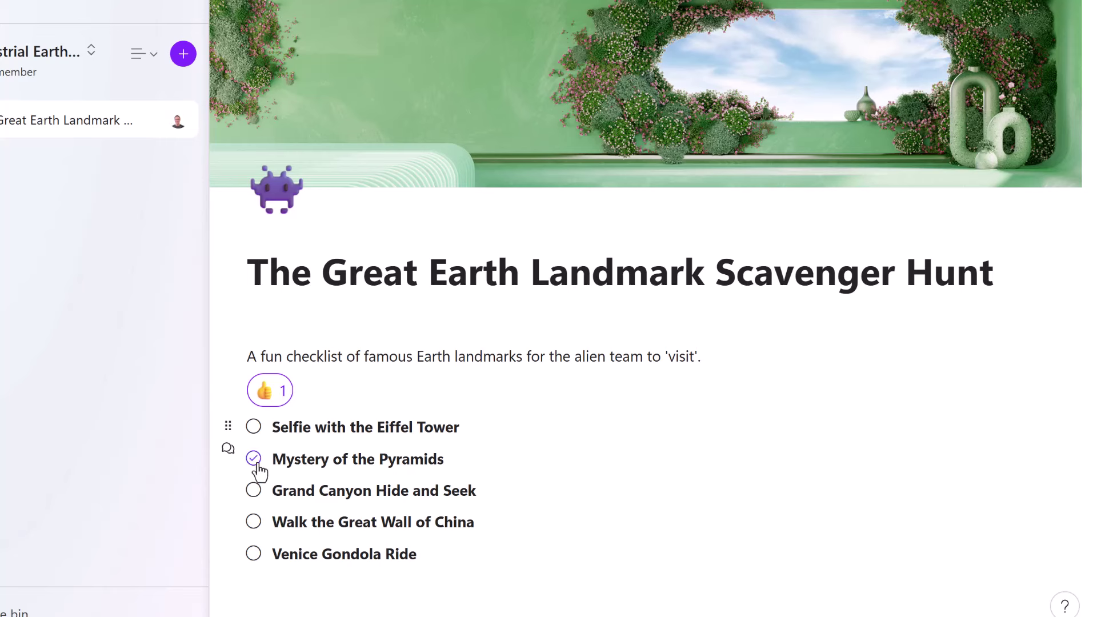
Mark the checklist items "Mystery of the Pyramids" and "Walk the Great Wall of China" as complete.
{"action": "left_click", "coordinate": [254, 458]}
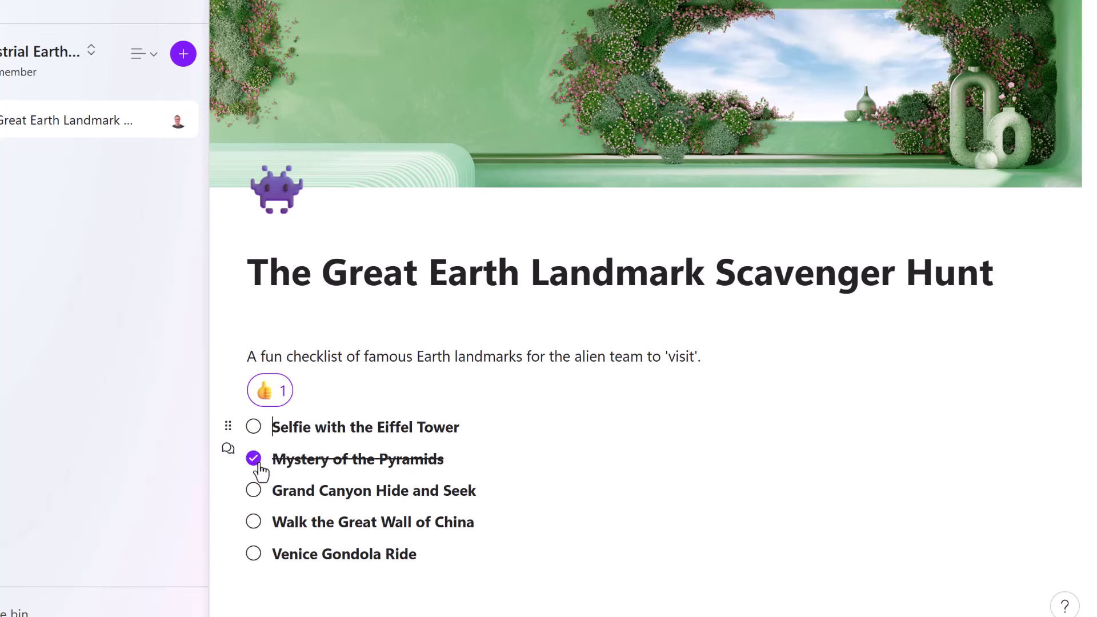
{"action": "left_click", "coordinate": [254, 522]}
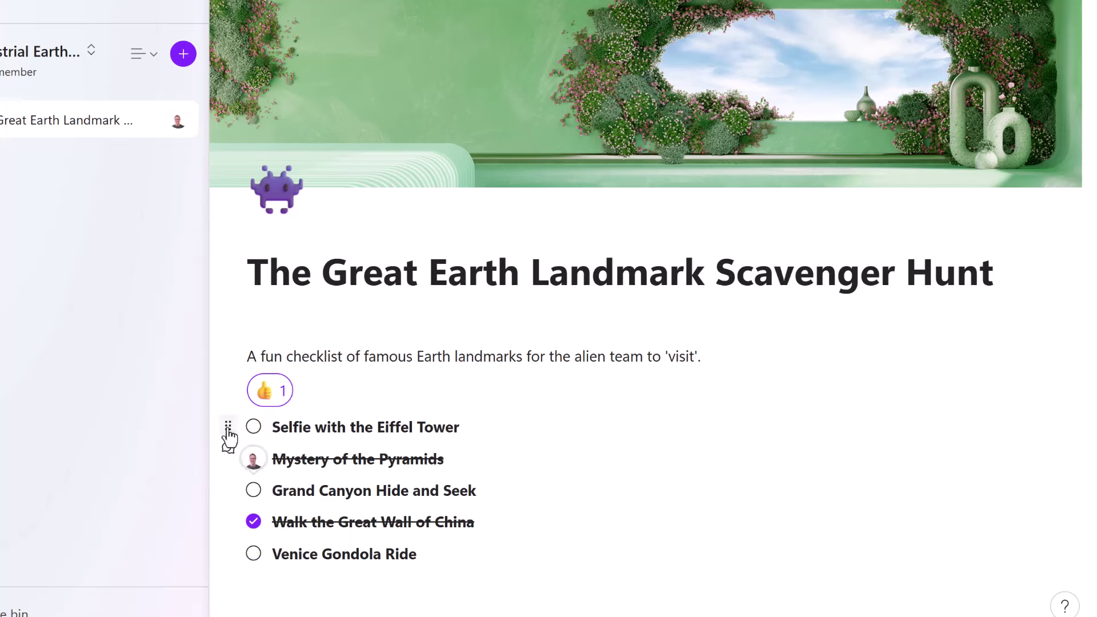
Move "Selfie with the Eiffel Tower" below "Grand Canyon Hide and Seek" and add a heart reaction to it.
{"action": "left_click_drag", "start_coordinate": [228, 426], "coordinate": [228, 504]}
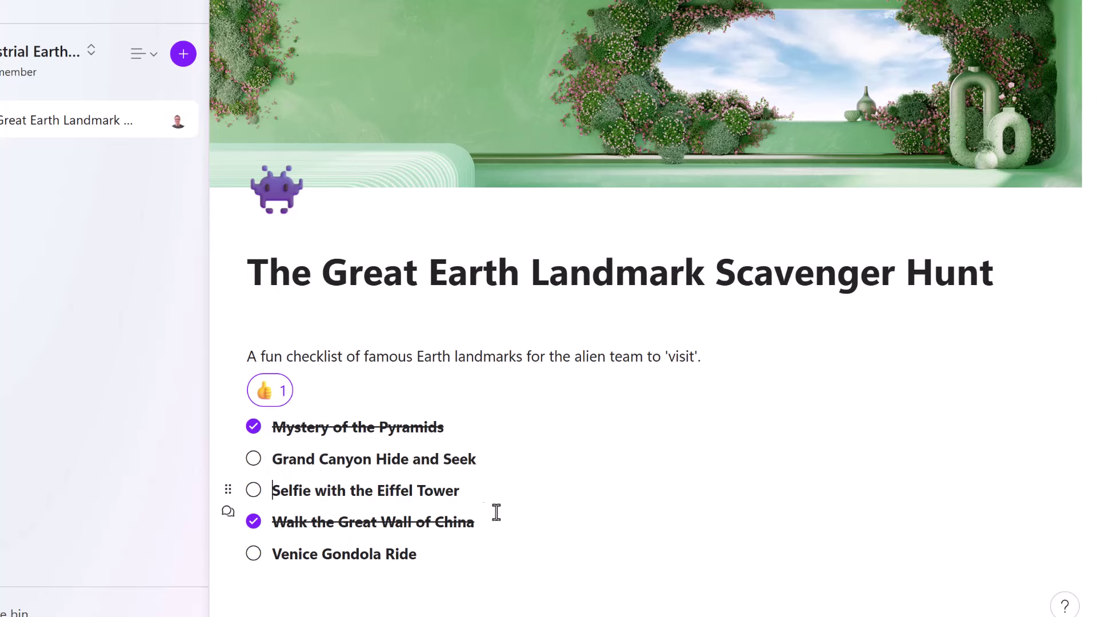
{"action": "left_click", "coordinate": [228, 511]}
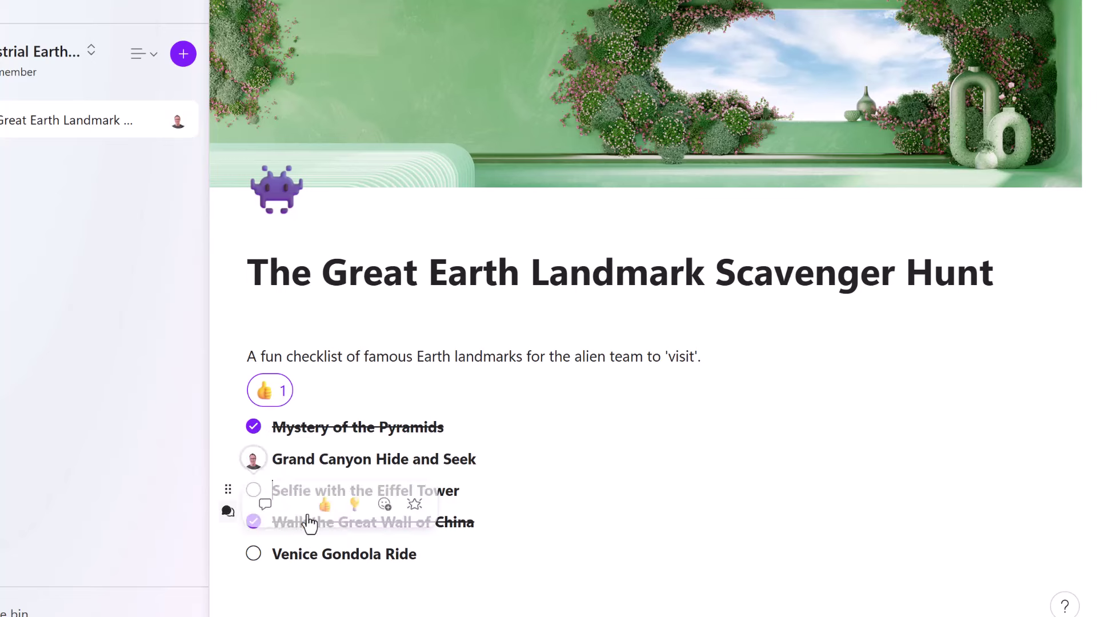
{"action": "left_click", "coordinate": [296, 515]}
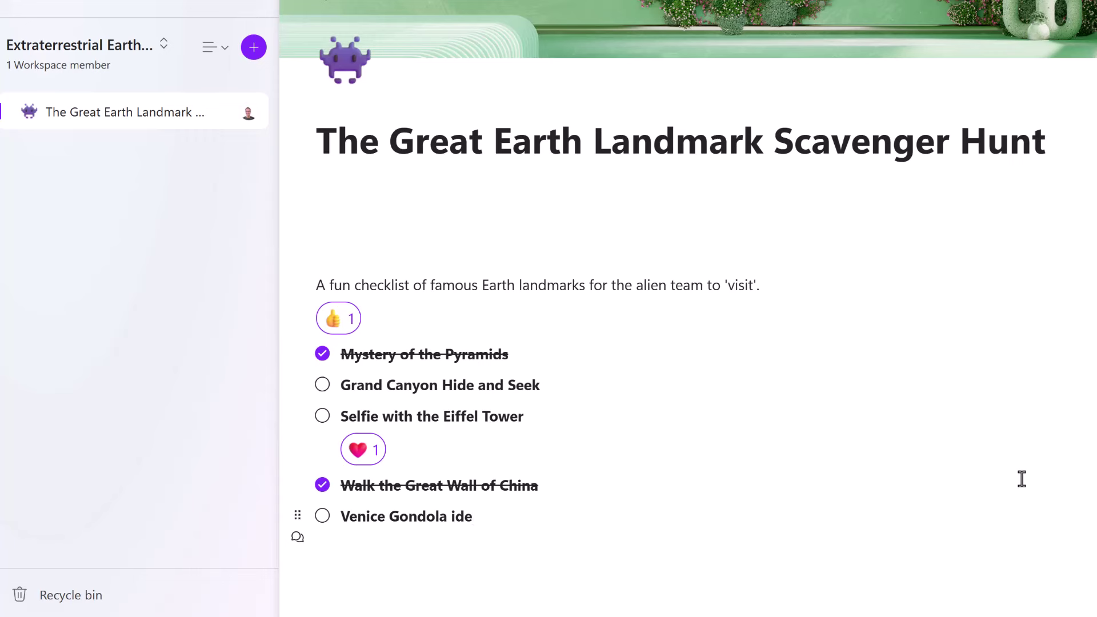
Embed the copied YouTube video "25 Best Countries To Visit In 2024 | Travel Guide 2024" below the checklist.
{"action": "key", "text": "Return"}
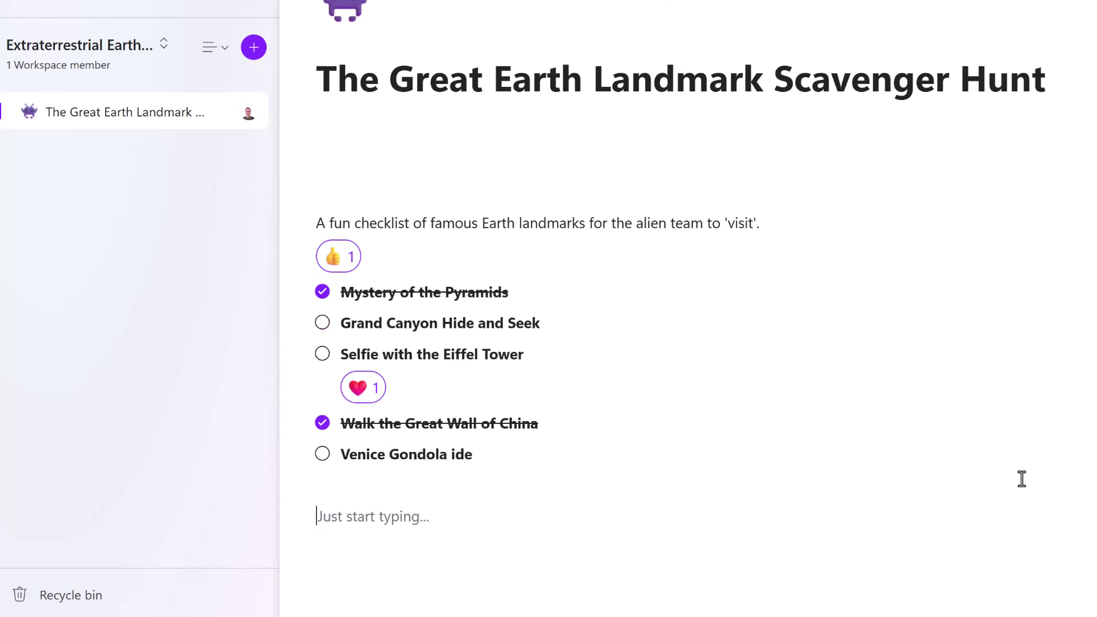
{"action": "key", "text": "ctrl+v"}
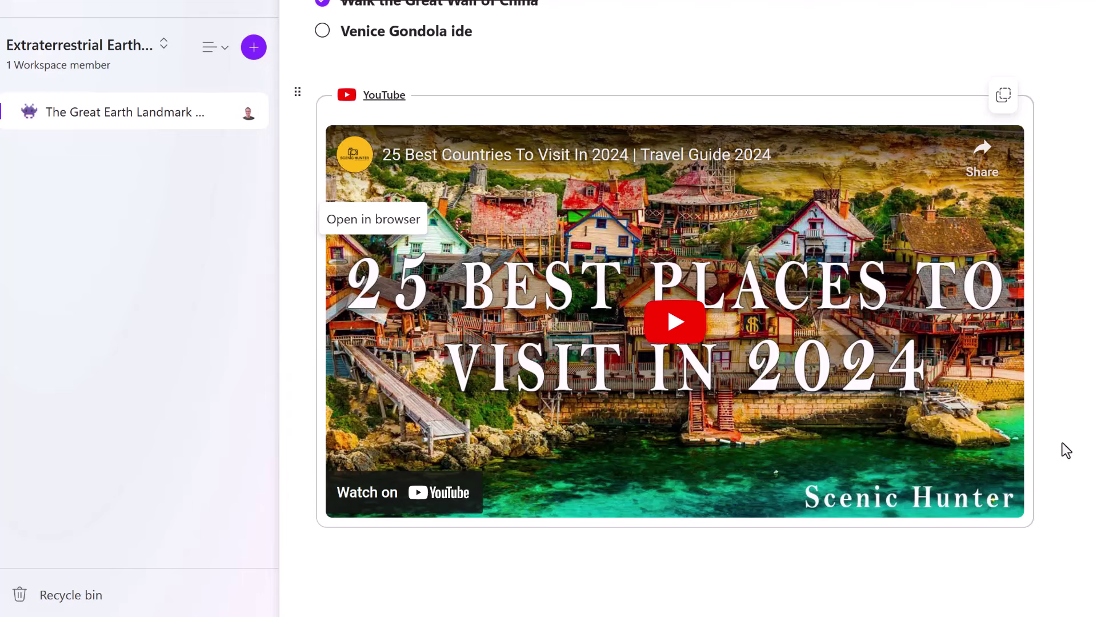
Play the embedded YouTube video briefly, pause it, and remove the video from the page.
{"action": "left_click", "coordinate": [677, 322]}
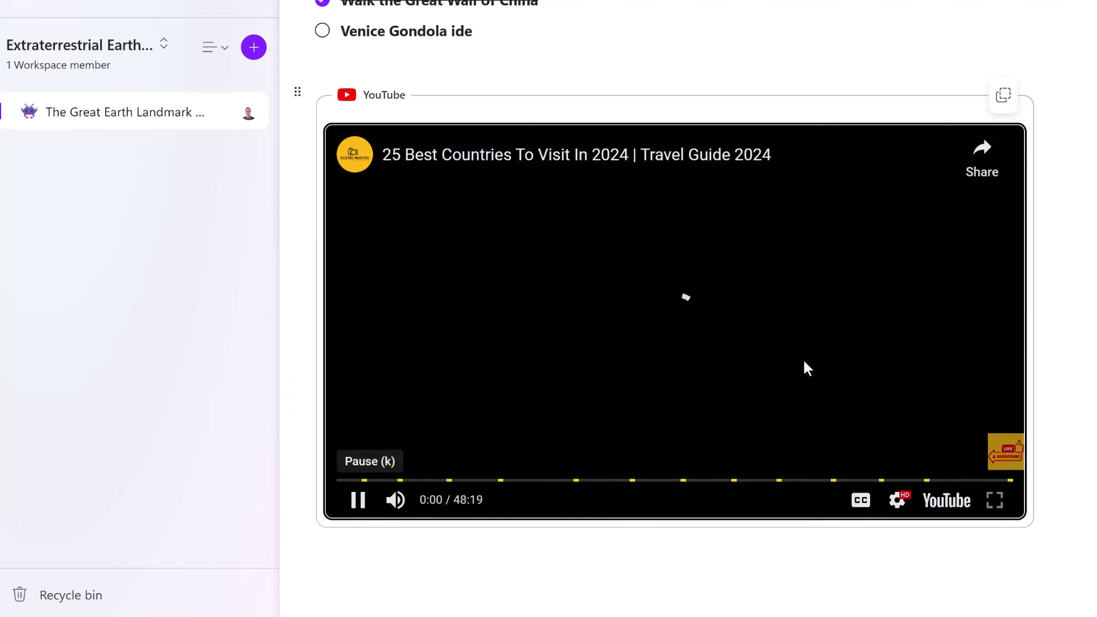
{"action": "left_click", "coordinate": [351, 503]}
{"action": "left_click", "coordinate": [478, 577]}
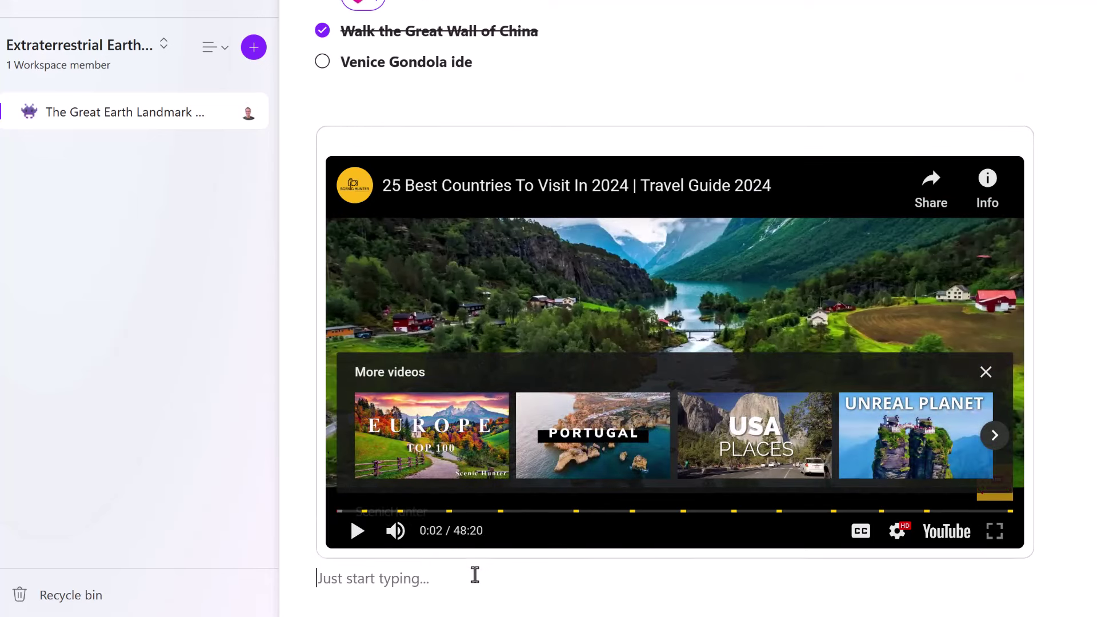
{"action": "key", "text": "BackSpace"}
{"action": "key", "text": "BackSpace"}
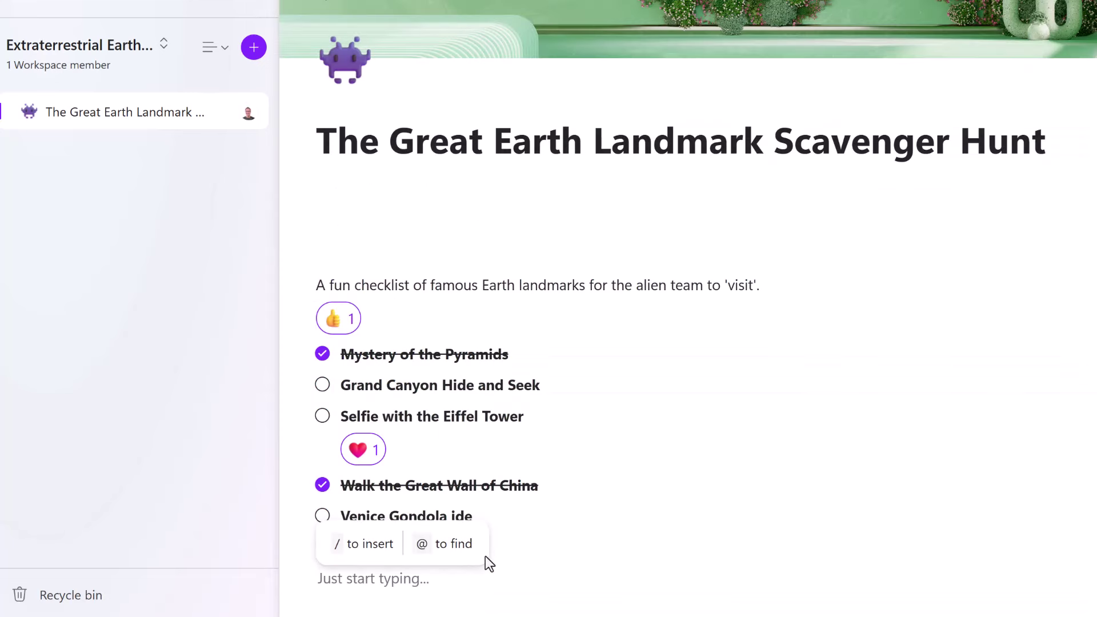
Insert the Eiffel Tower JPG from the Places folder on the Desktop as an image below the checklist.
{"action": "type", "text": "/"}
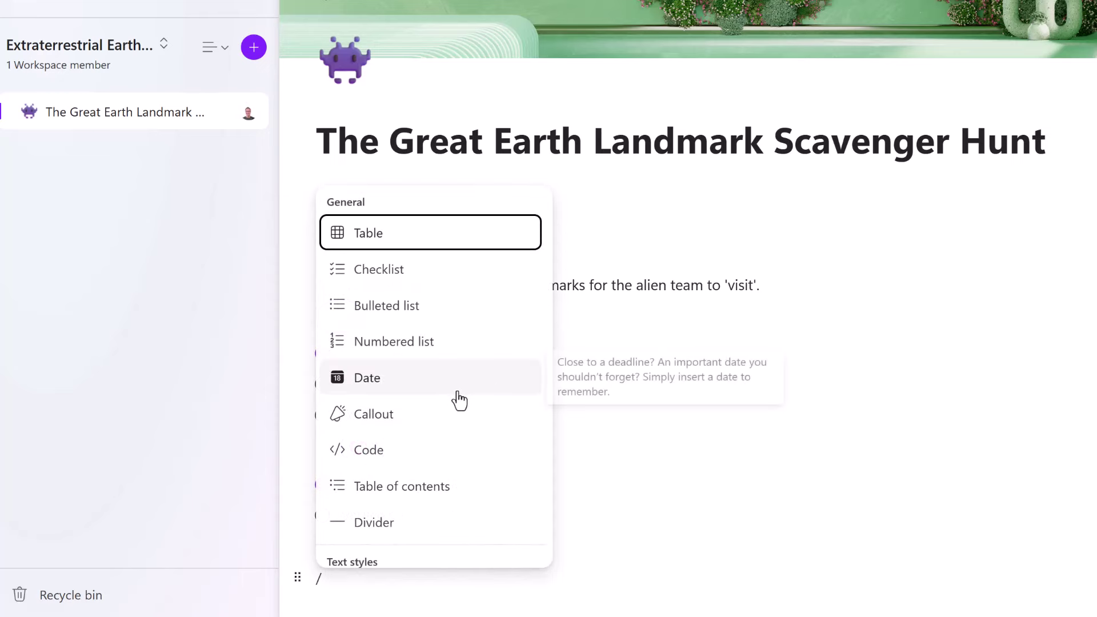
{"action": "scroll", "coordinate": [431, 458], "scroll_direction": "down", "scroll_amount": 10}
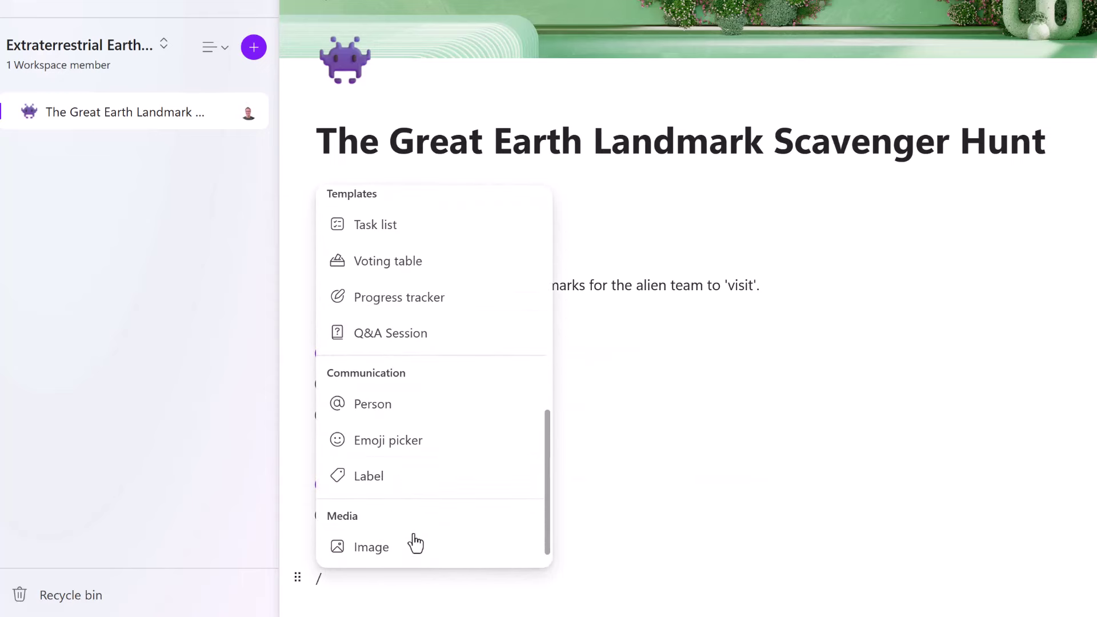
{"action": "left_click", "coordinate": [395, 548]}
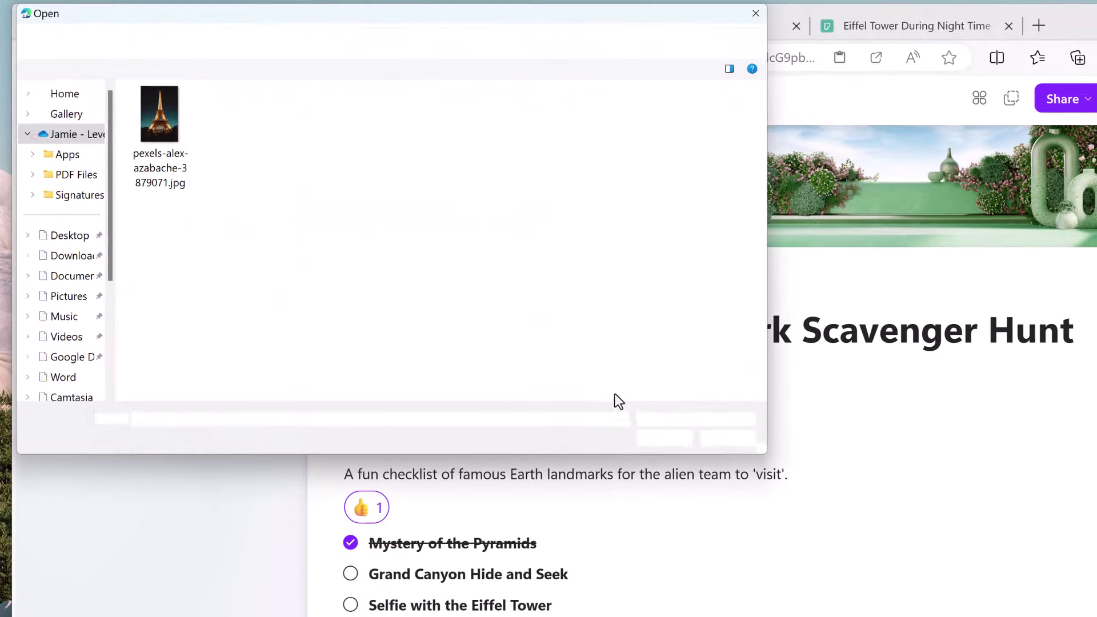
{"action": "left_click", "coordinate": [166, 134]}
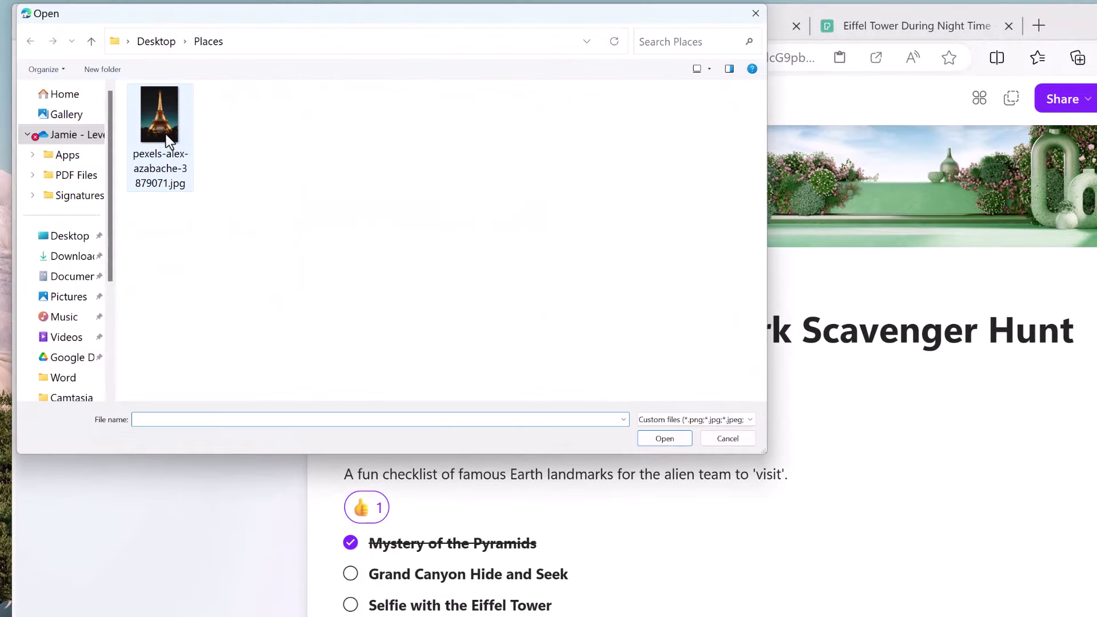
{"action": "left_click", "coordinate": [664, 438]}
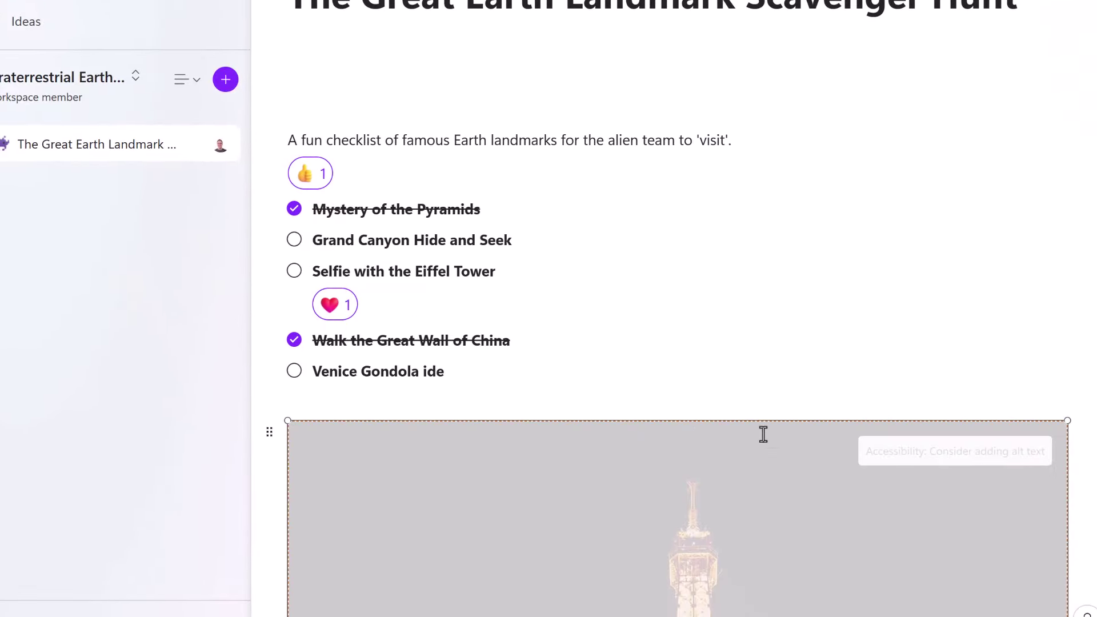
Shrink the Eiffel Tower image to roughly 60% of the page width and delete it from the page.
{"action": "scroll", "coordinate": [668, 471], "scroll_direction": "down", "scroll_amount": 7}
{"action": "scroll", "coordinate": [341, 176], "scroll_direction": "up", "scroll_amount": 2}
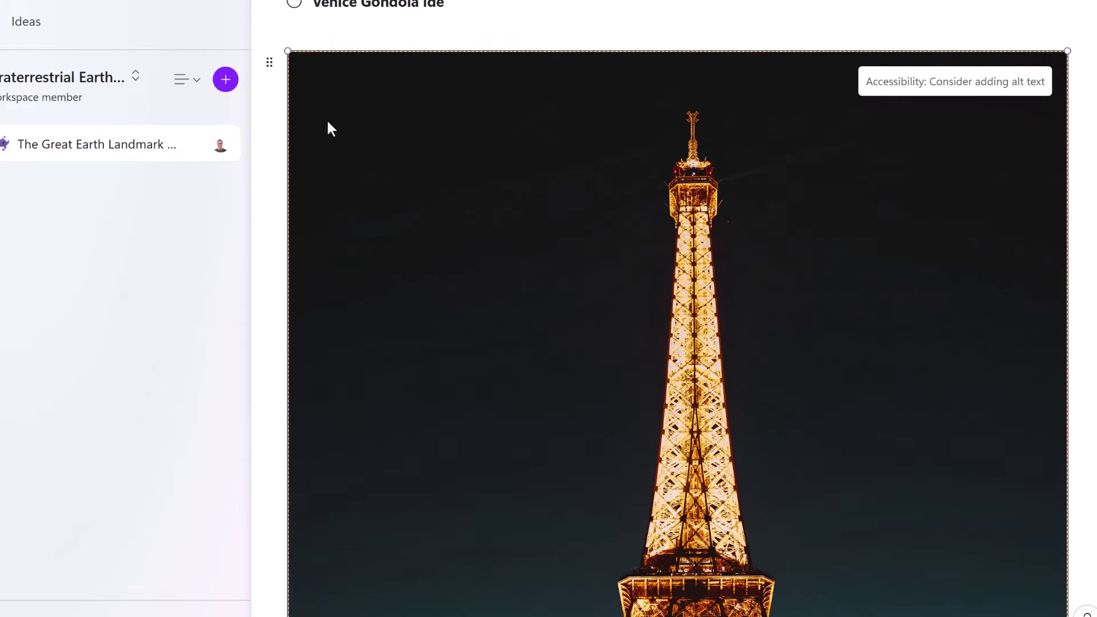
{"action": "left_click_drag", "start_coordinate": [285, 110], "coordinate": [701, 407]}
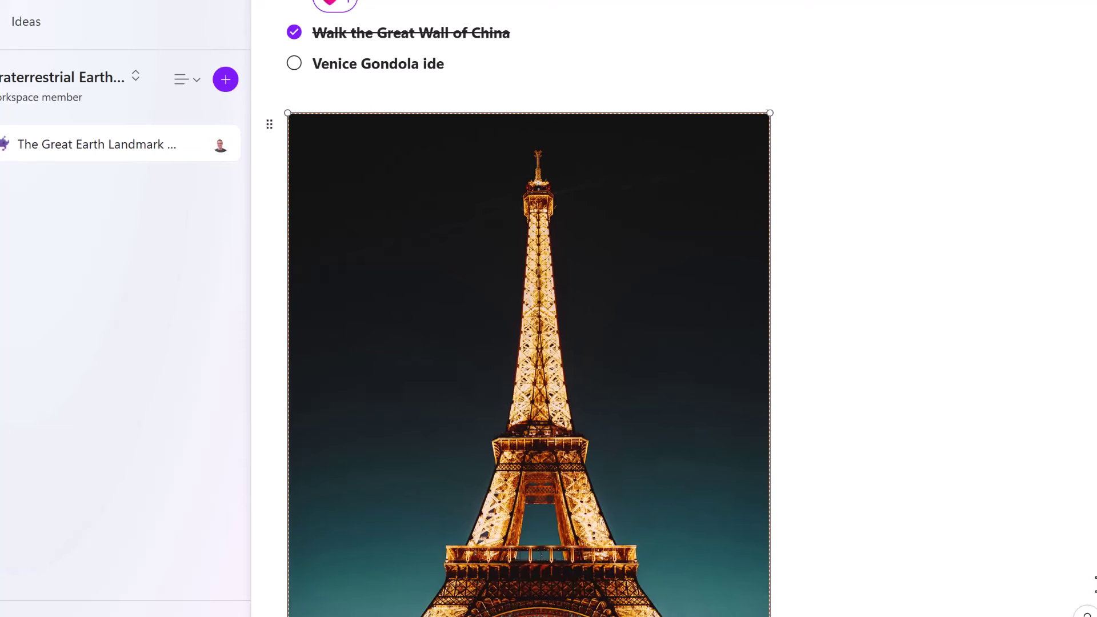
{"action": "scroll", "coordinate": [822, 432], "scroll_direction": "down", "scroll_amount": 4}
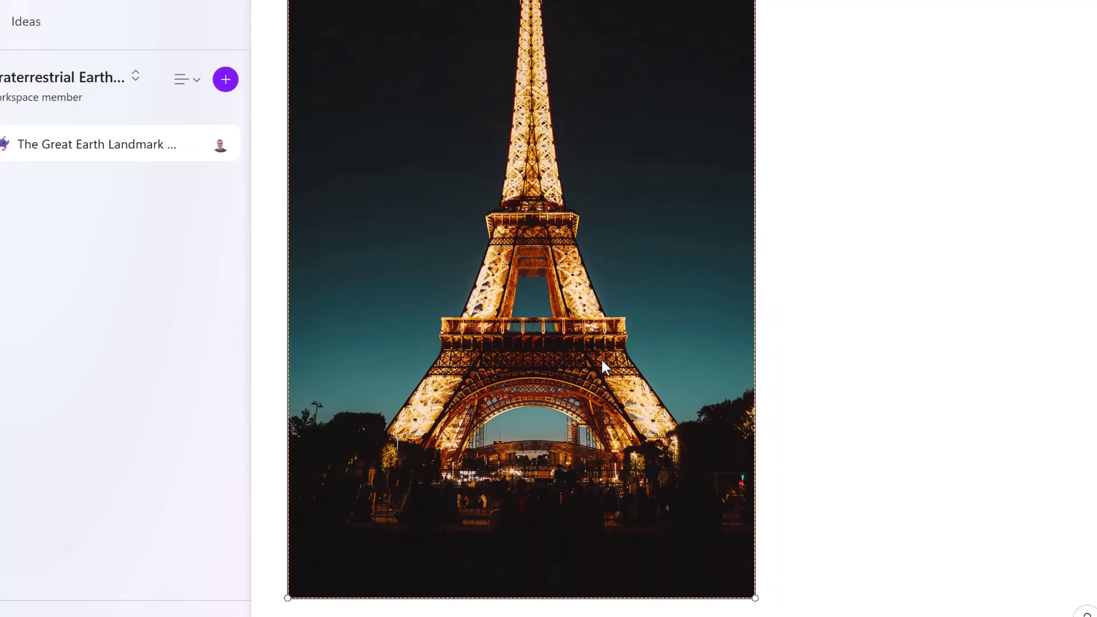
{"action": "scroll", "coordinate": [603, 337], "scroll_direction": "up", "scroll_amount": 4}
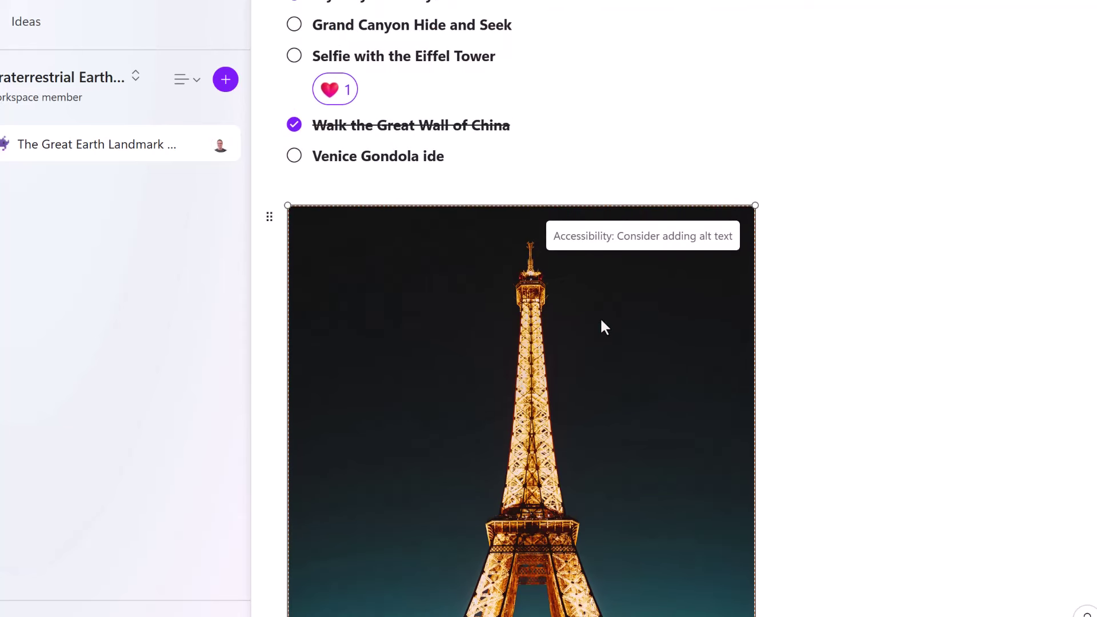
{"action": "key", "text": "Delete"}
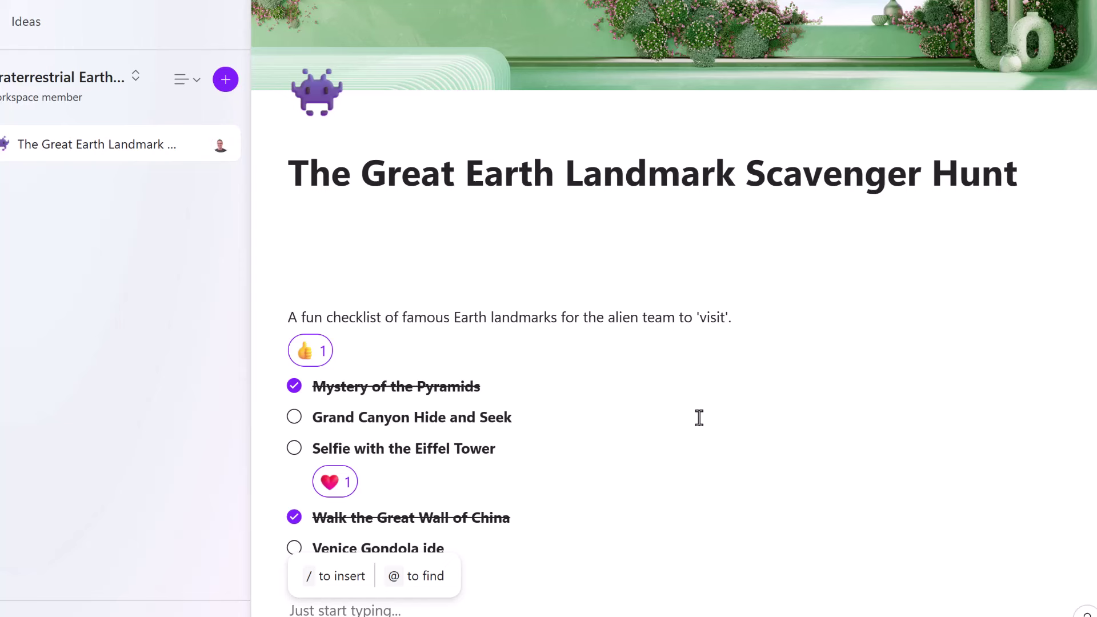
Mention the recently modified "Alien Observations of Earth" Loop file on the empty line below the checklist.
{"action": "left_click", "coordinate": [579, 613]}
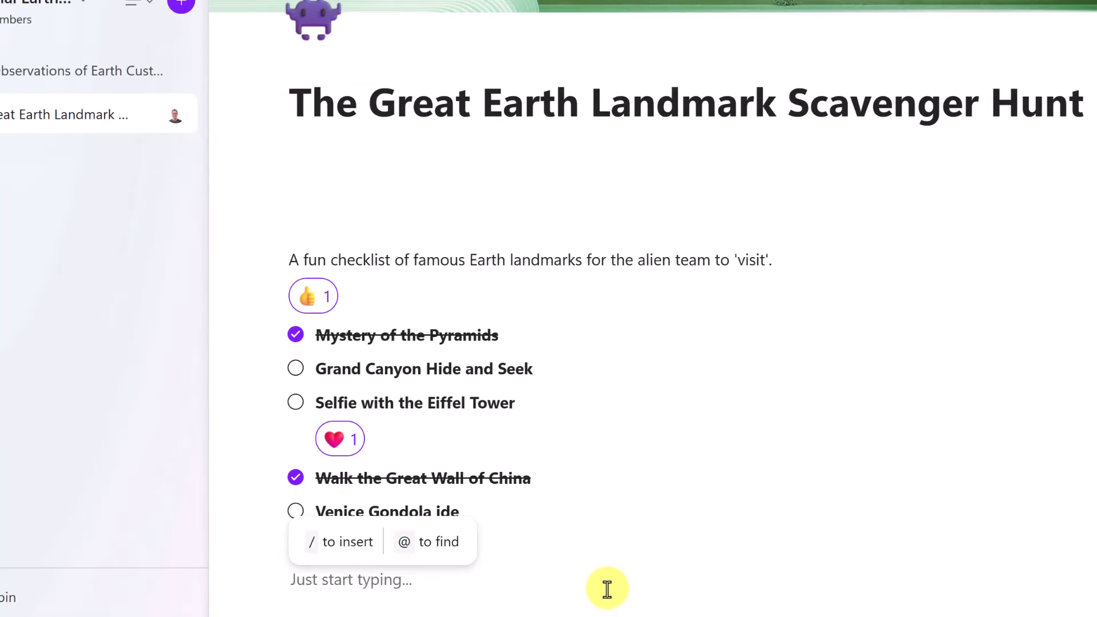
{"action": "type", "text": "@"}
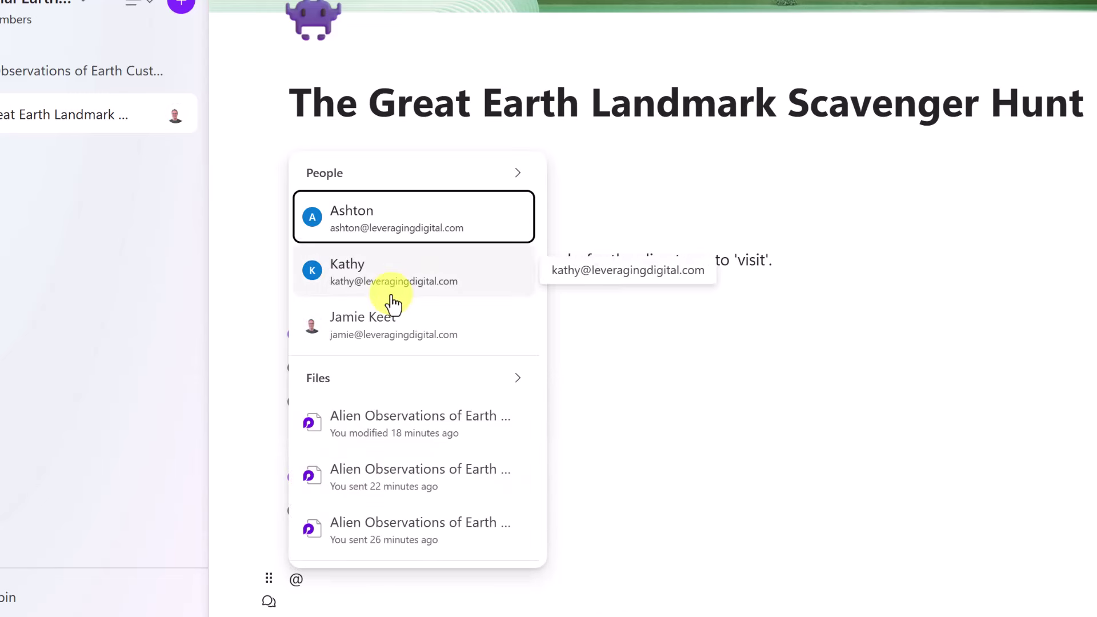
{"action": "left_click", "coordinate": [410, 437]}
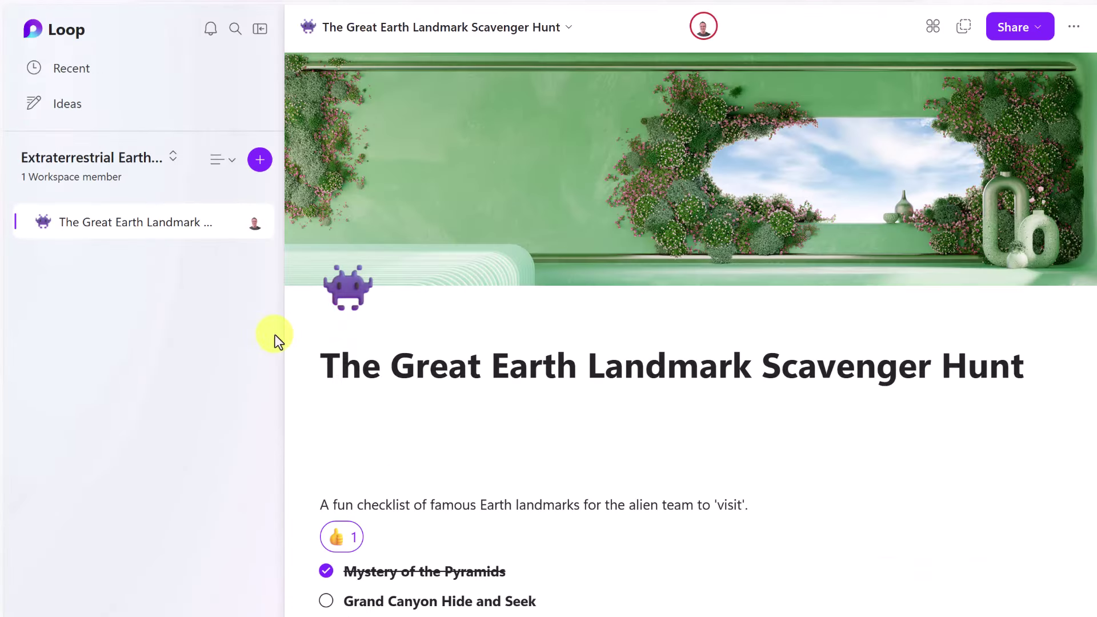
Create a new page in the Extraterrestrial Earth workspace and open the template gallery for it.
{"action": "left_click", "coordinate": [258, 160]}
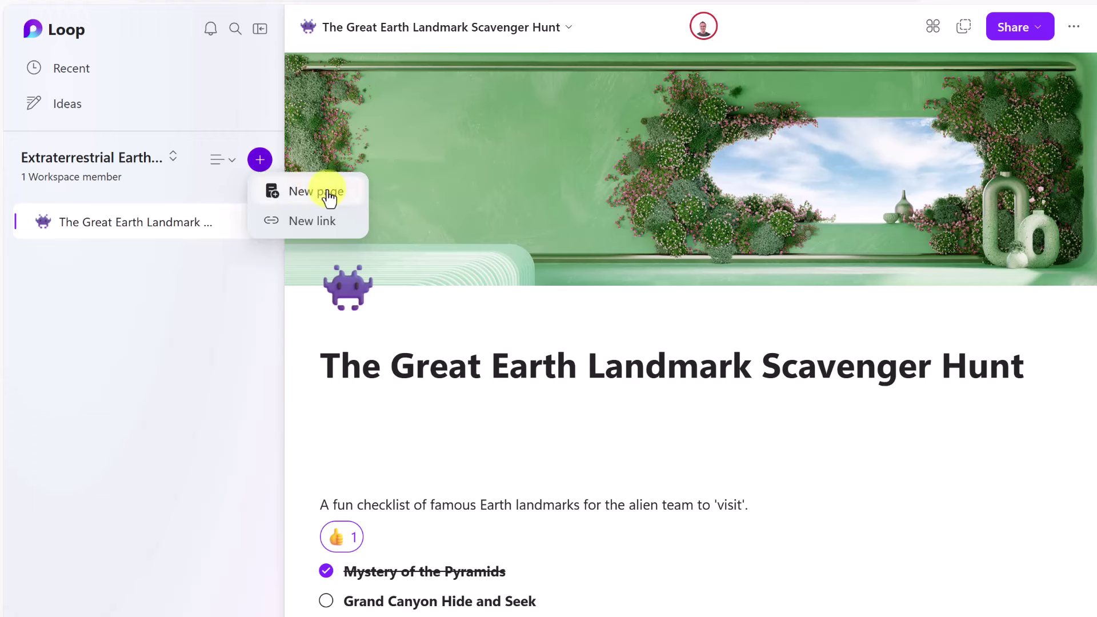
{"action": "left_click", "coordinate": [239, 269]}
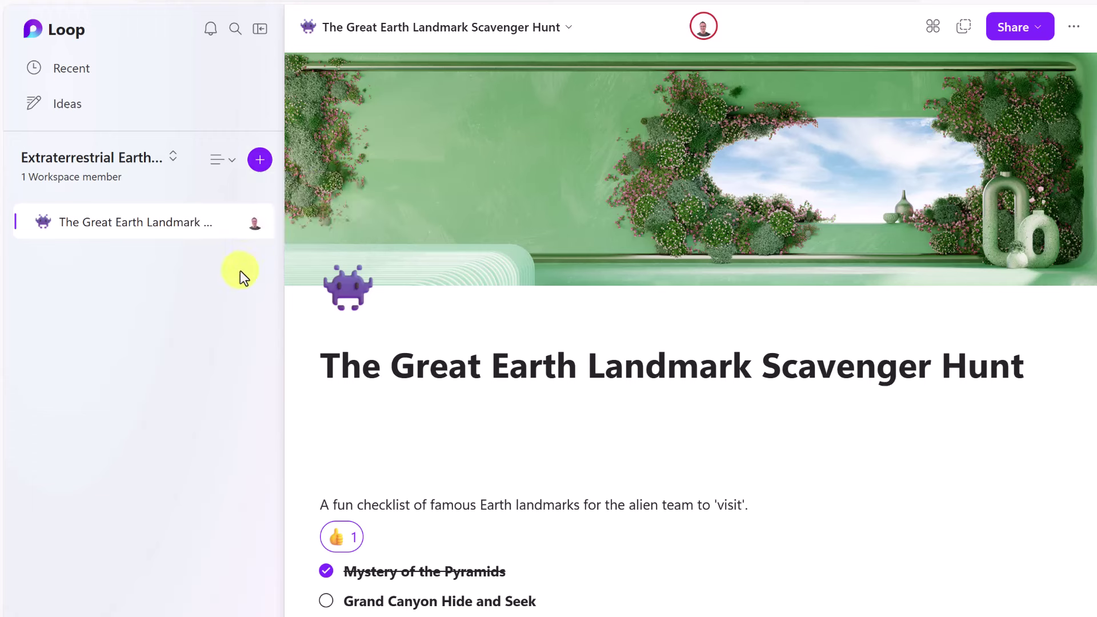
{"action": "mouse_move", "coordinate": [233, 227]}
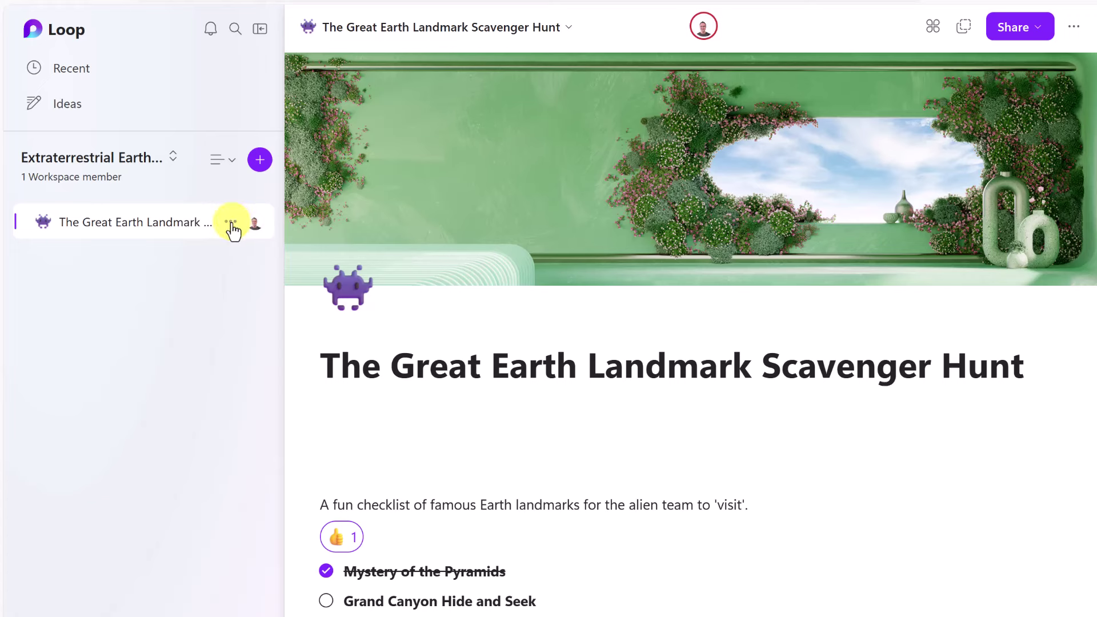
{"action": "left_click", "coordinate": [231, 224]}
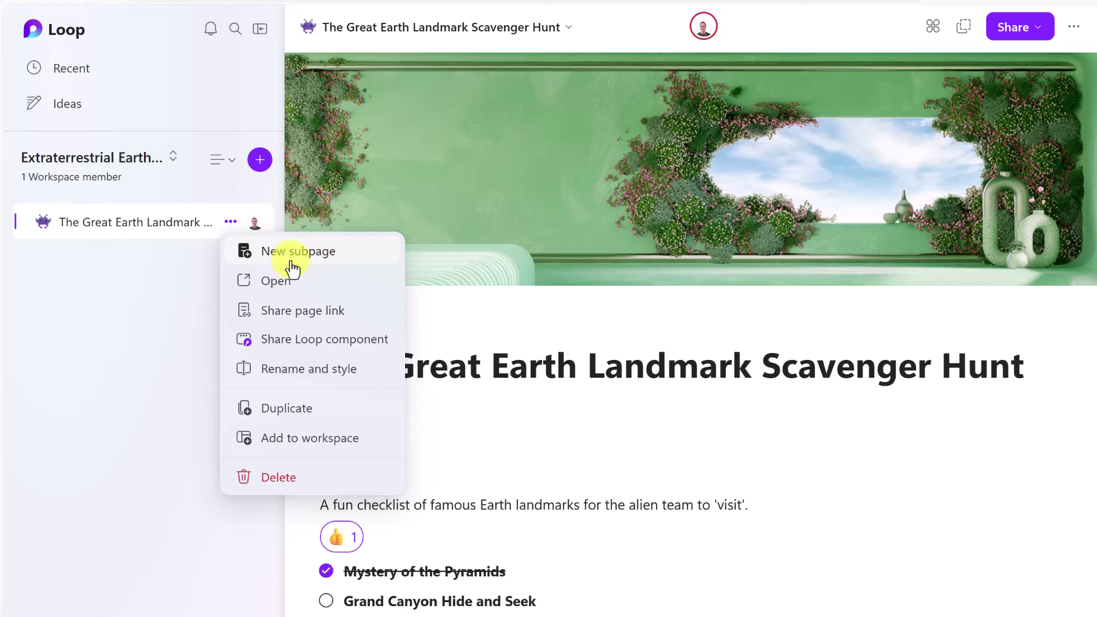
{"action": "left_click", "coordinate": [261, 162]}
{"action": "left_click", "coordinate": [303, 193]}
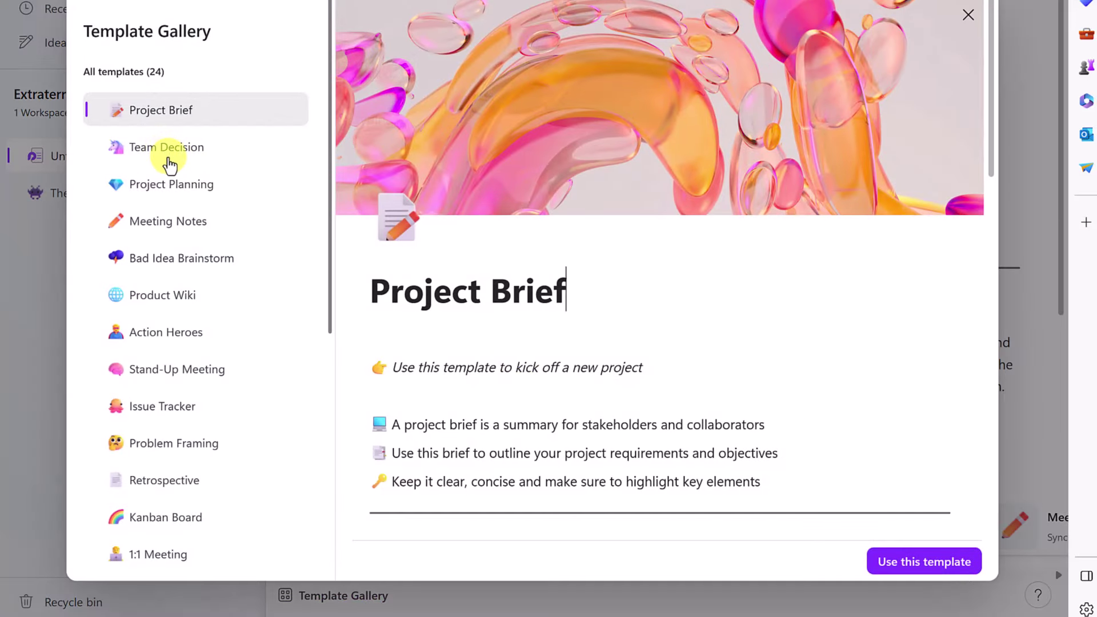
Preview the Team Decision, Project Planning and Action Heroes templates, and apply Action Heroes to the new page.
{"action": "left_click", "coordinate": [169, 163]}
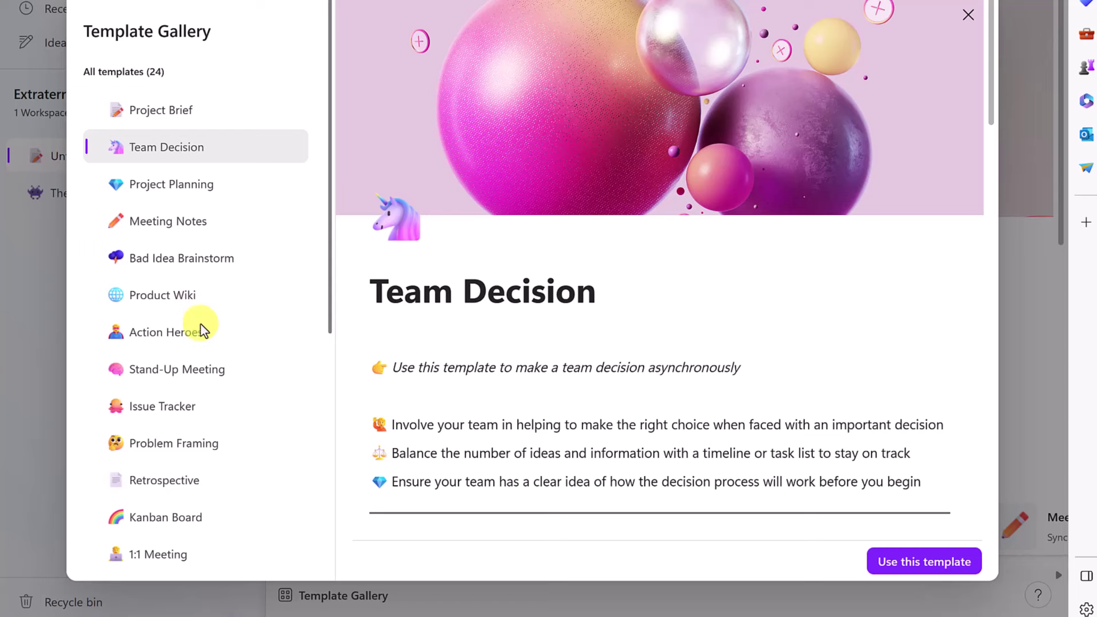
{"action": "key", "text": "Down"}
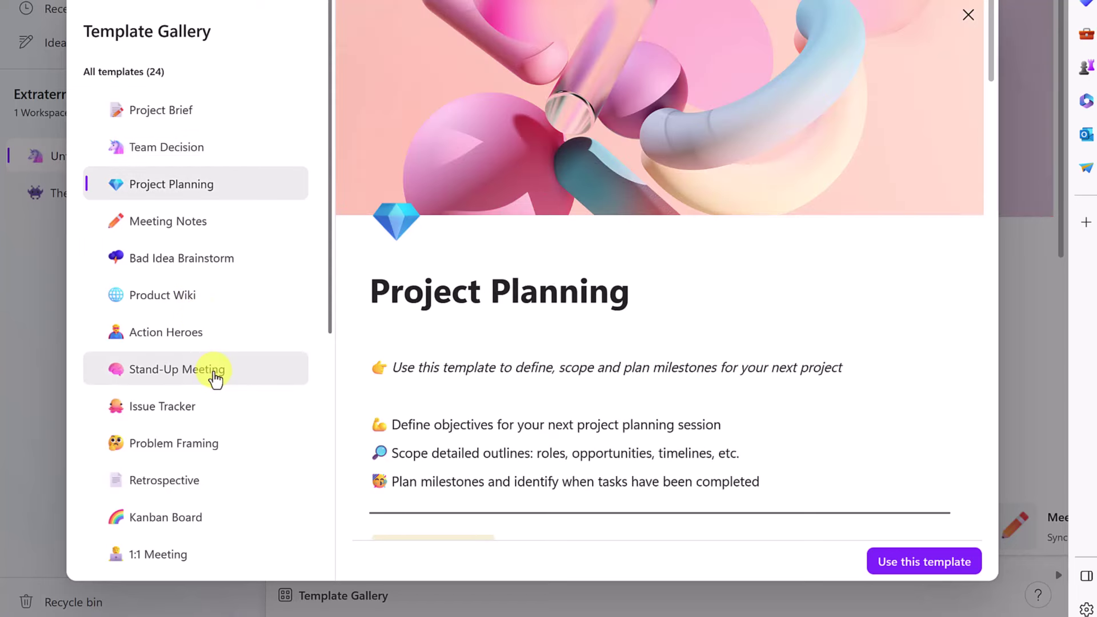
{"action": "scroll", "coordinate": [478, 392], "scroll_direction": "down", "scroll_amount": 4}
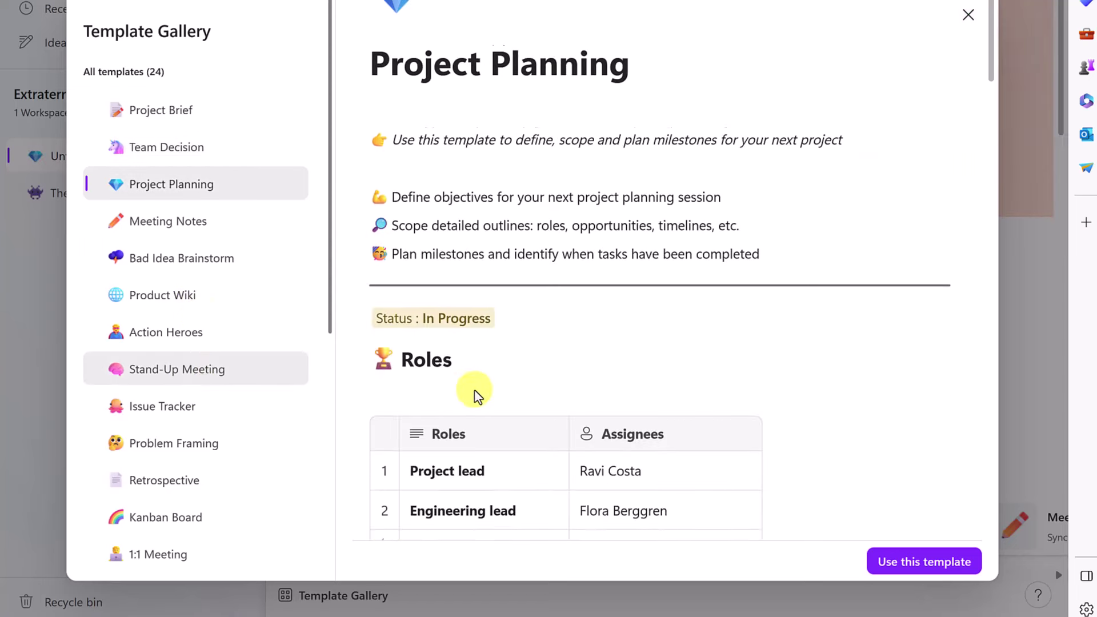
{"action": "scroll", "coordinate": [487, 393], "scroll_direction": "down", "scroll_amount": 10}
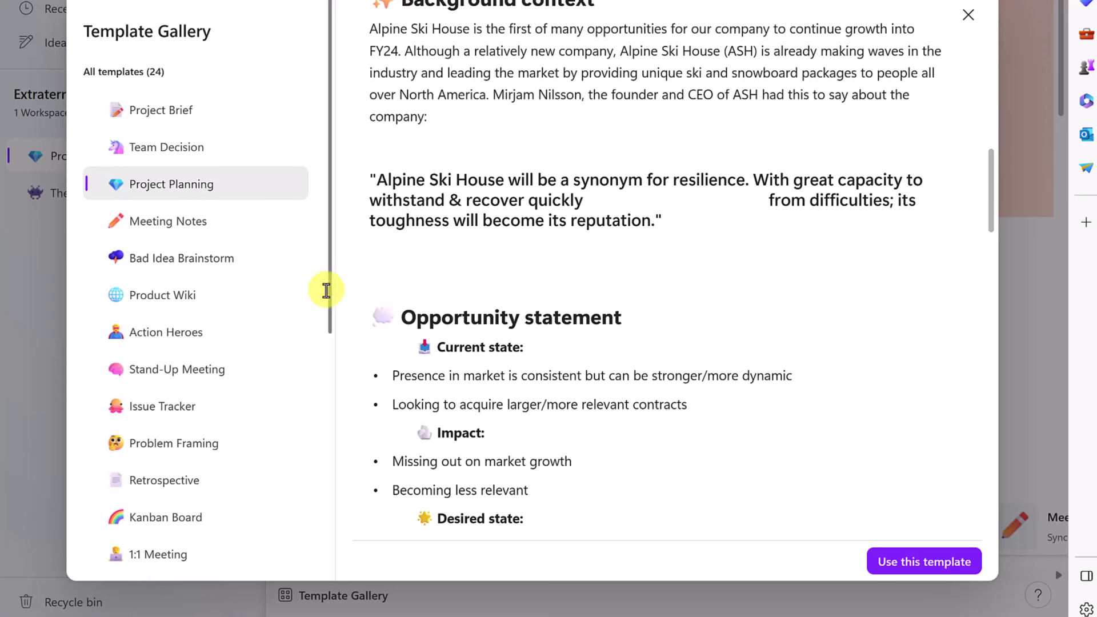
{"action": "left_click", "coordinate": [190, 341]}
{"action": "scroll", "coordinate": [360, 343], "scroll_direction": "down", "scroll_amount": 3}
{"action": "scroll", "coordinate": [751, 332], "scroll_direction": "up", "scroll_amount": 3}
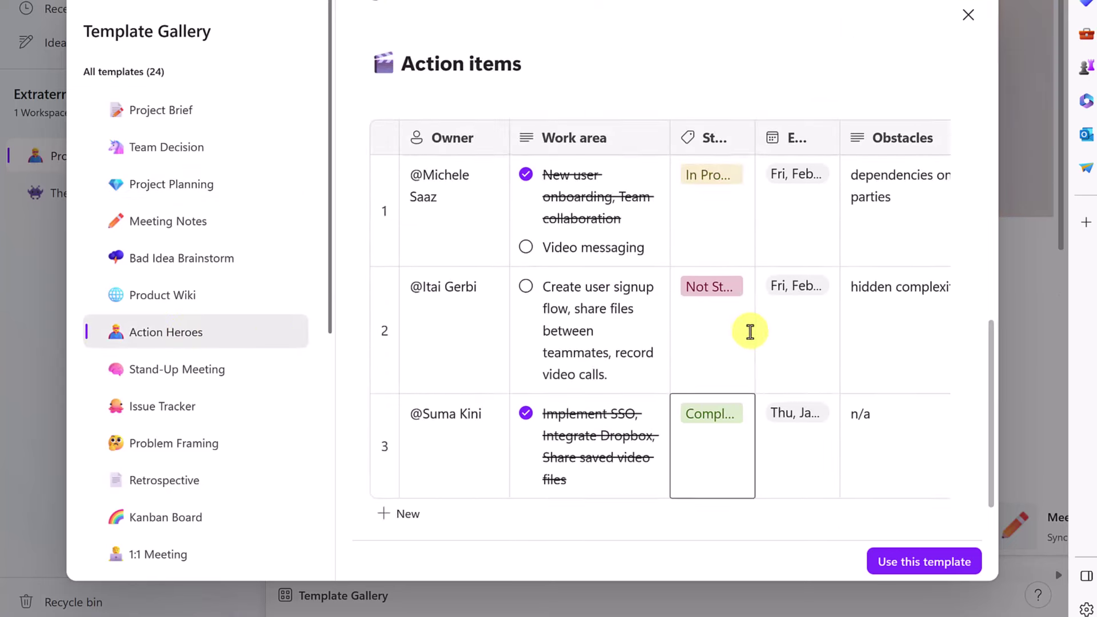
{"action": "scroll", "coordinate": [751, 331], "scroll_direction": "up", "scroll_amount": 4}
{"action": "scroll", "coordinate": [735, 338], "scroll_direction": "up", "scroll_amount": 1}
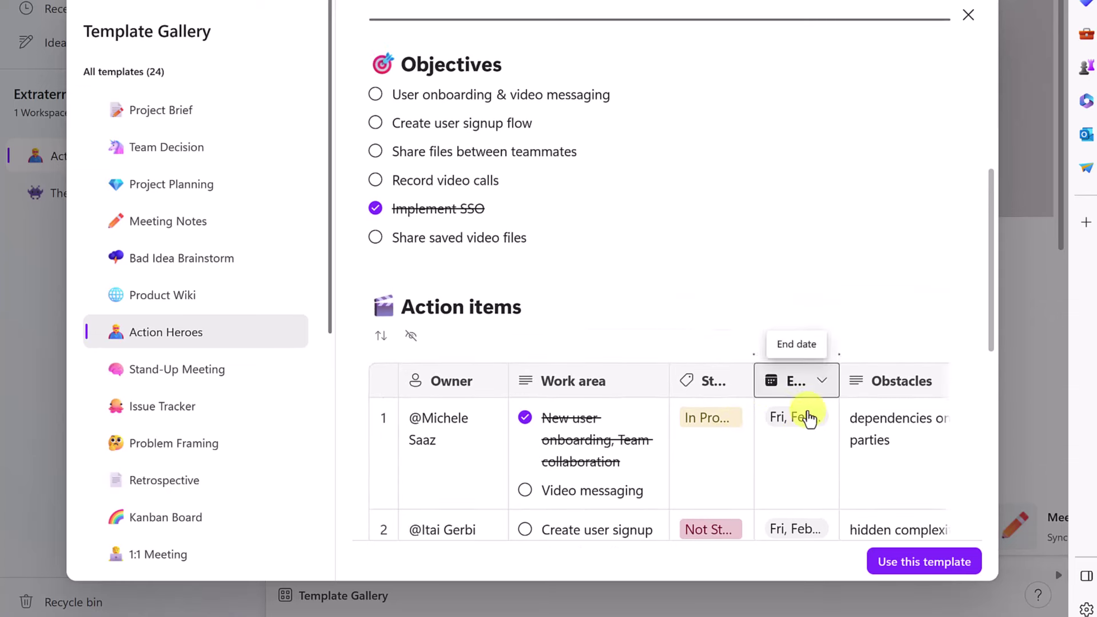
{"action": "scroll", "coordinate": [713, 458], "scroll_direction": "down", "scroll_amount": 3}
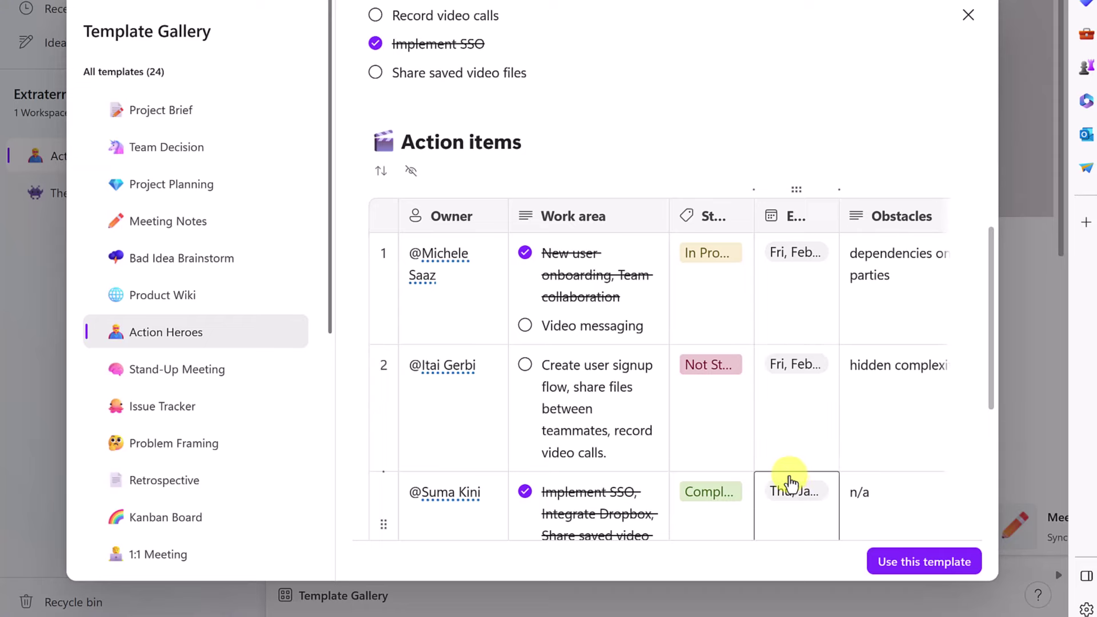
{"action": "left_click", "coordinate": [949, 564]}
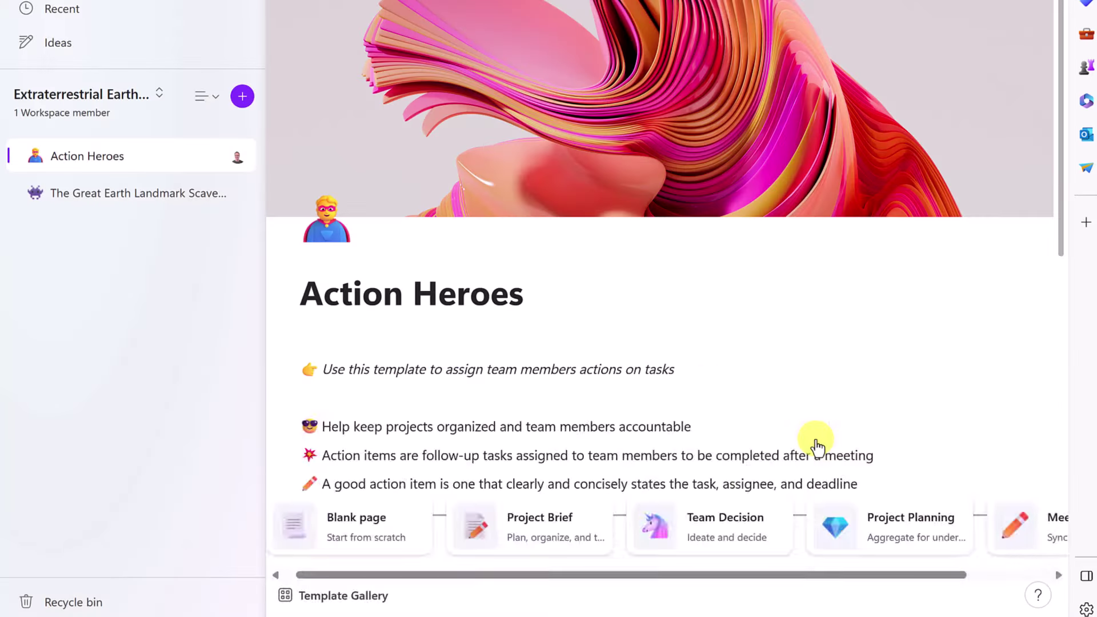
Add the abstract stock cover with red, yellow and iridescent curved shapes to the Action Heroes page.
{"action": "scroll", "coordinate": [606, 371], "scroll_direction": "down", "scroll_amount": 4}
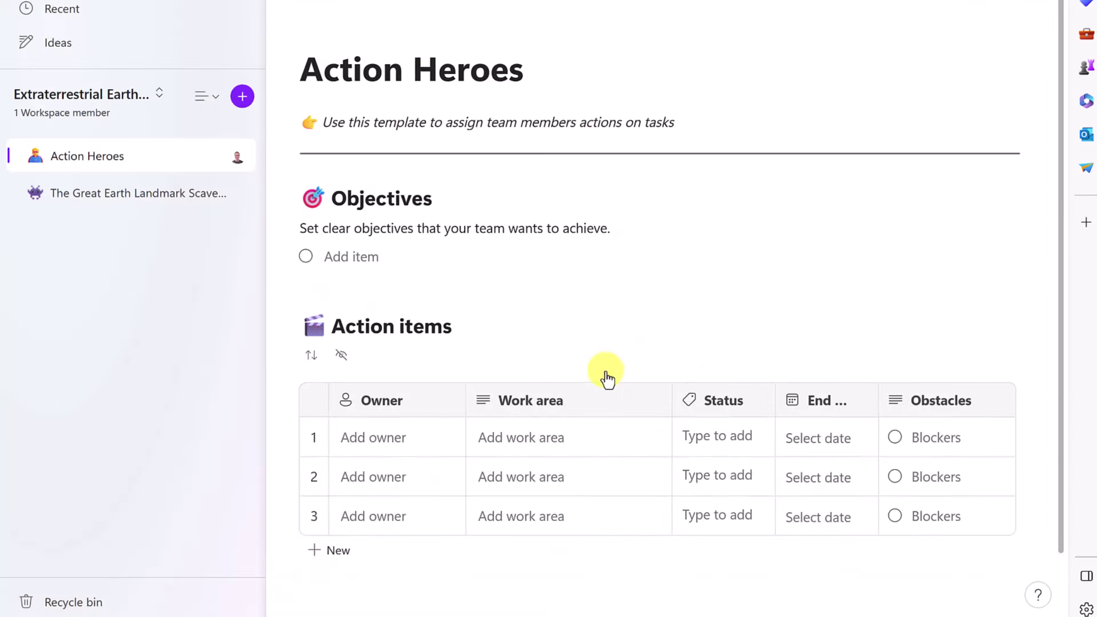
{"action": "scroll", "coordinate": [584, 338], "scroll_direction": "down", "scroll_amount": 1}
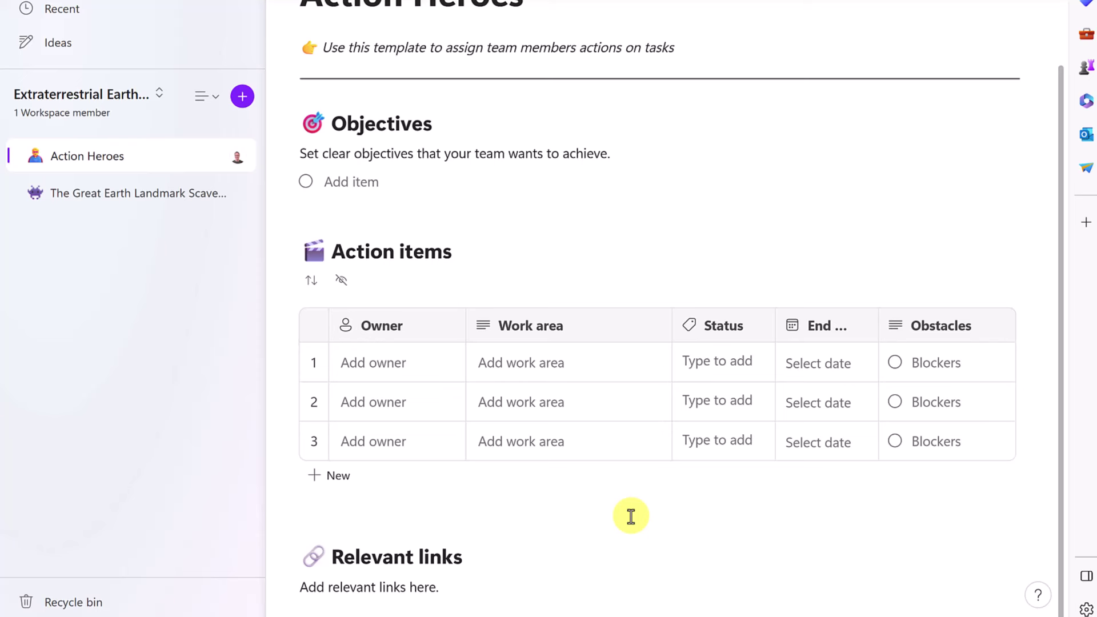
{"action": "scroll", "coordinate": [697, 332], "scroll_direction": "up", "scroll_amount": 1}
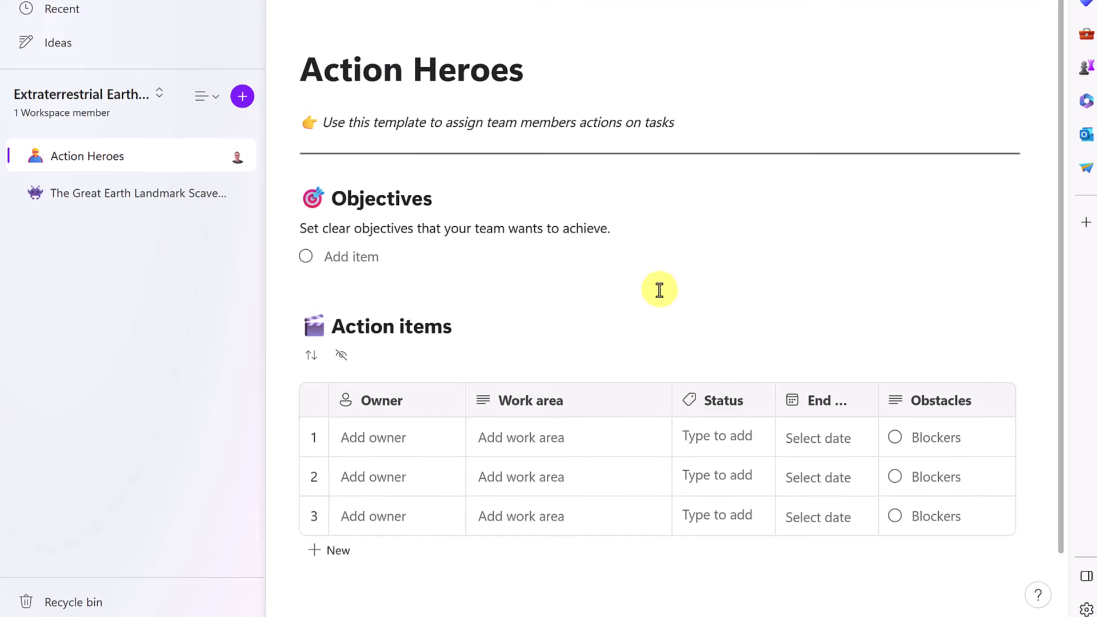
{"action": "mouse_move", "coordinate": [534, 19]}
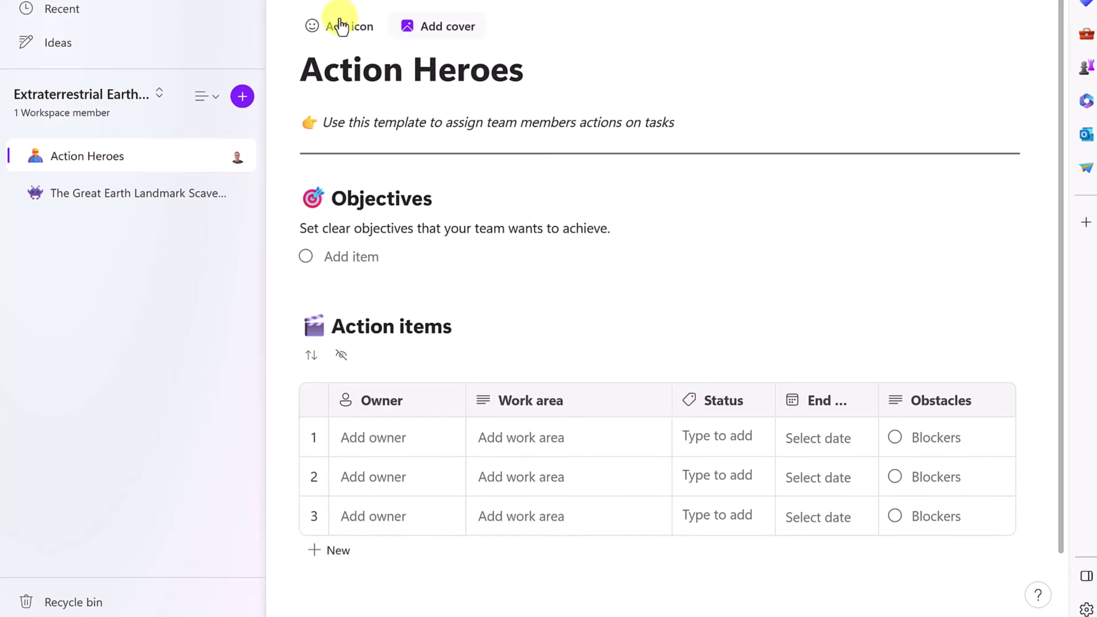
{"action": "left_click", "coordinate": [445, 28]}
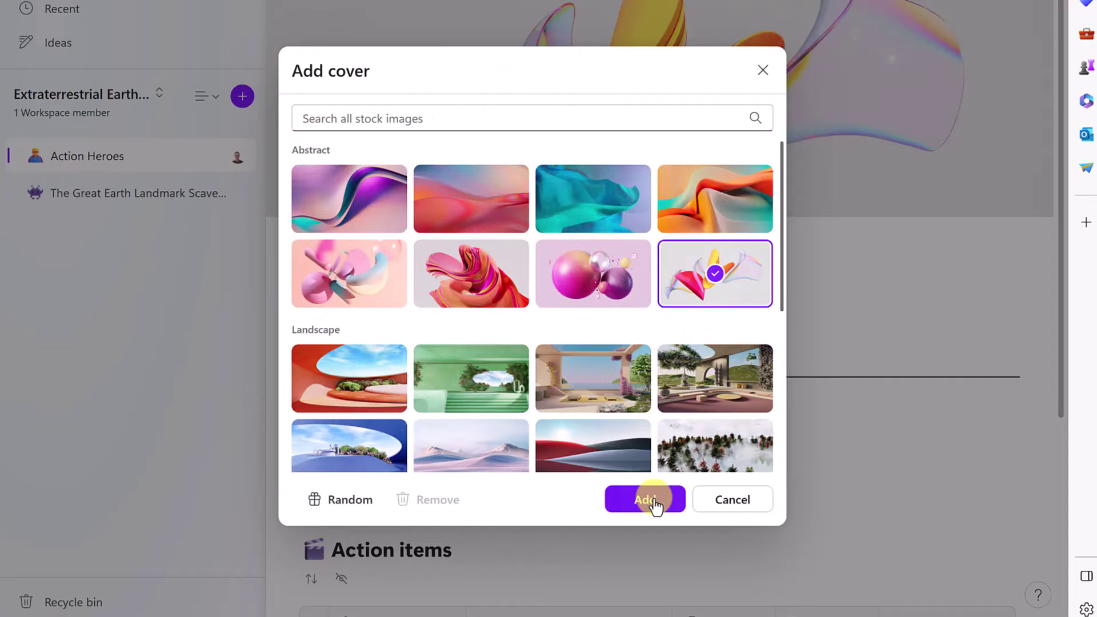
{"action": "left_click", "coordinate": [654, 503]}
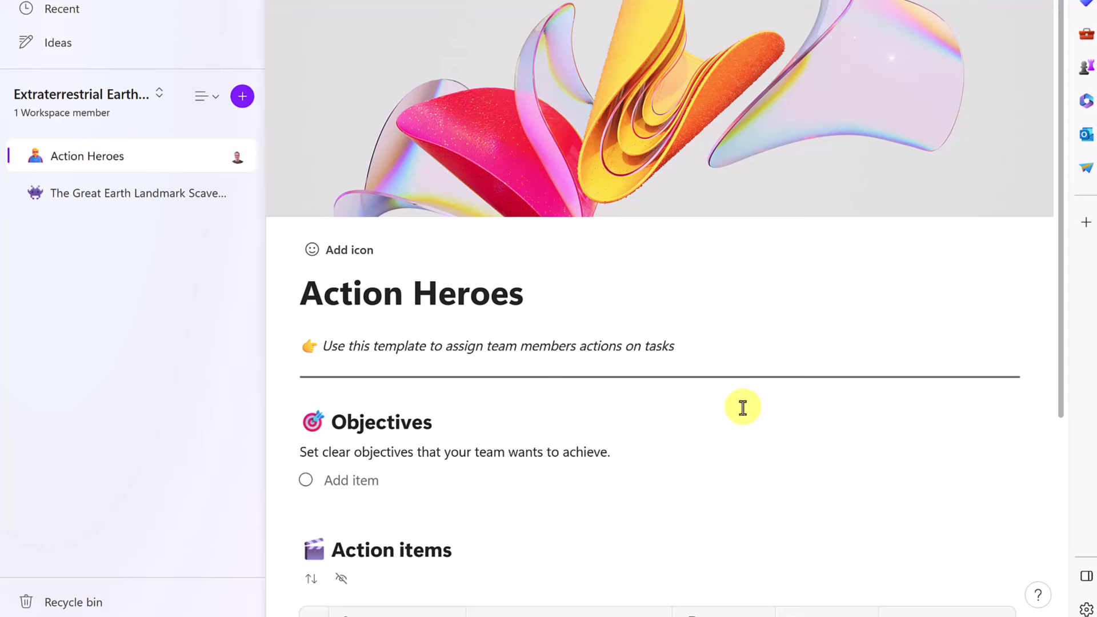
Delete the template's instruction line, divider and entire Objectives section, including the empty checklist item, above Action items.
{"action": "scroll", "coordinate": [739, 407], "scroll_direction": "down", "scroll_amount": 3}
{"action": "left_click_drag", "start_coordinate": [419, 271], "coordinate": [302, 153]}
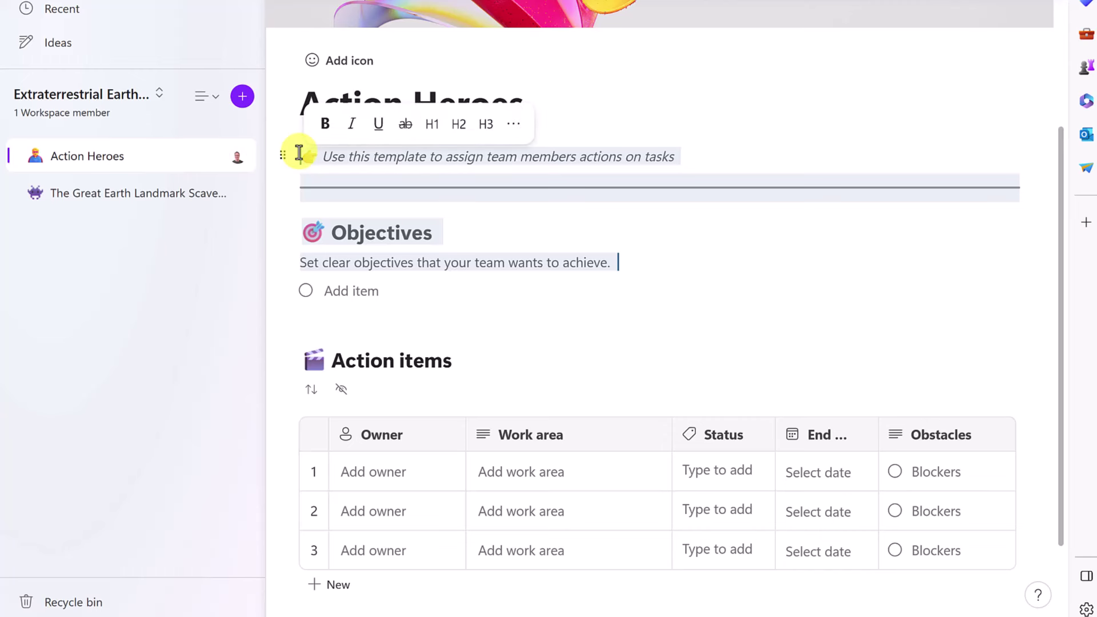
{"action": "key", "text": "BackSpace"}
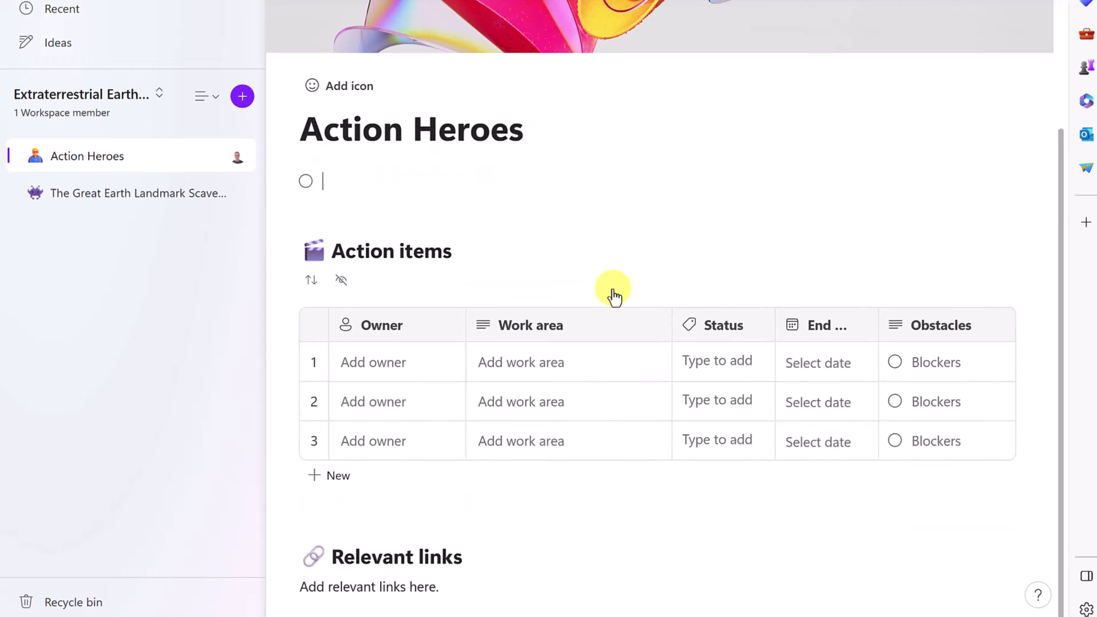
{"action": "key", "text": "Delete"}
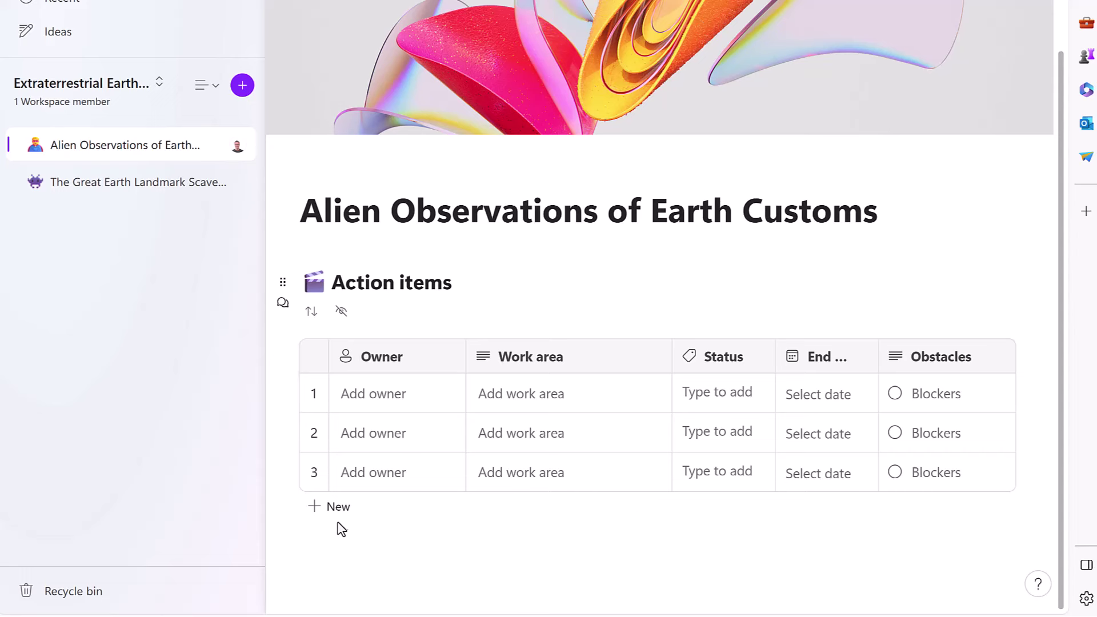
Try inserting a blank table below the Action items table, and undo the insertion.
{"action": "left_click", "coordinate": [320, 529]}
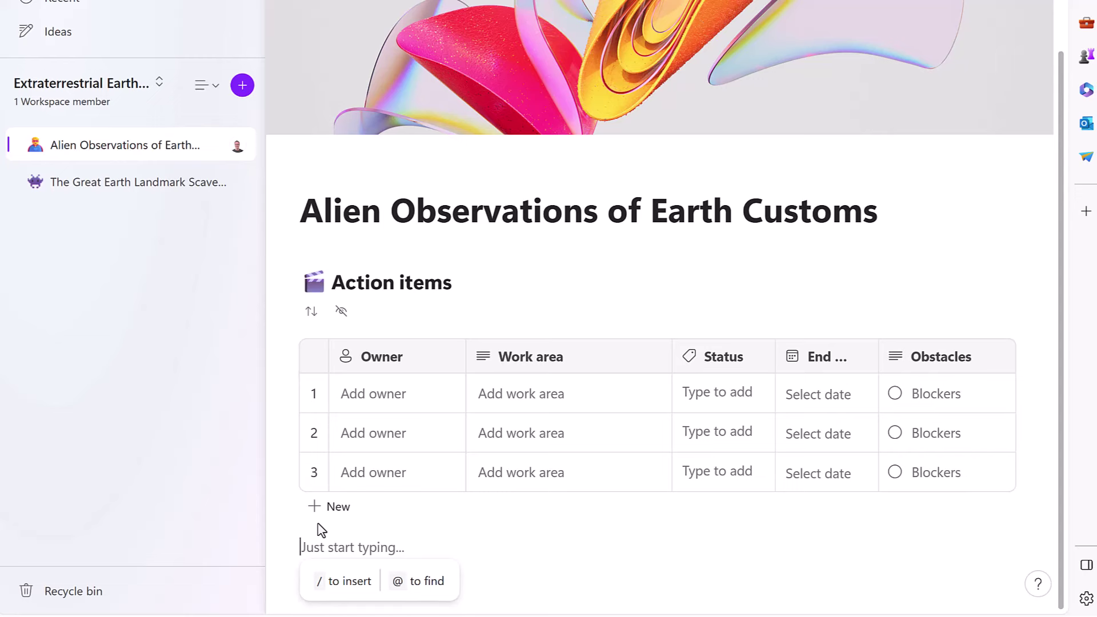
{"action": "type", "text": "/"}
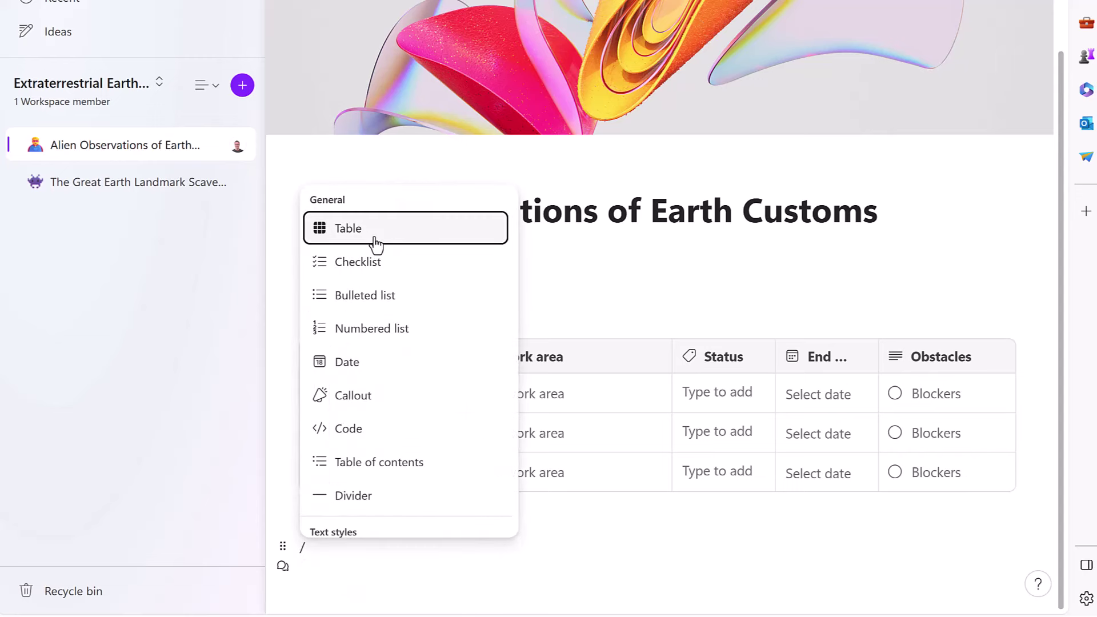
{"action": "left_click", "coordinate": [376, 245]}
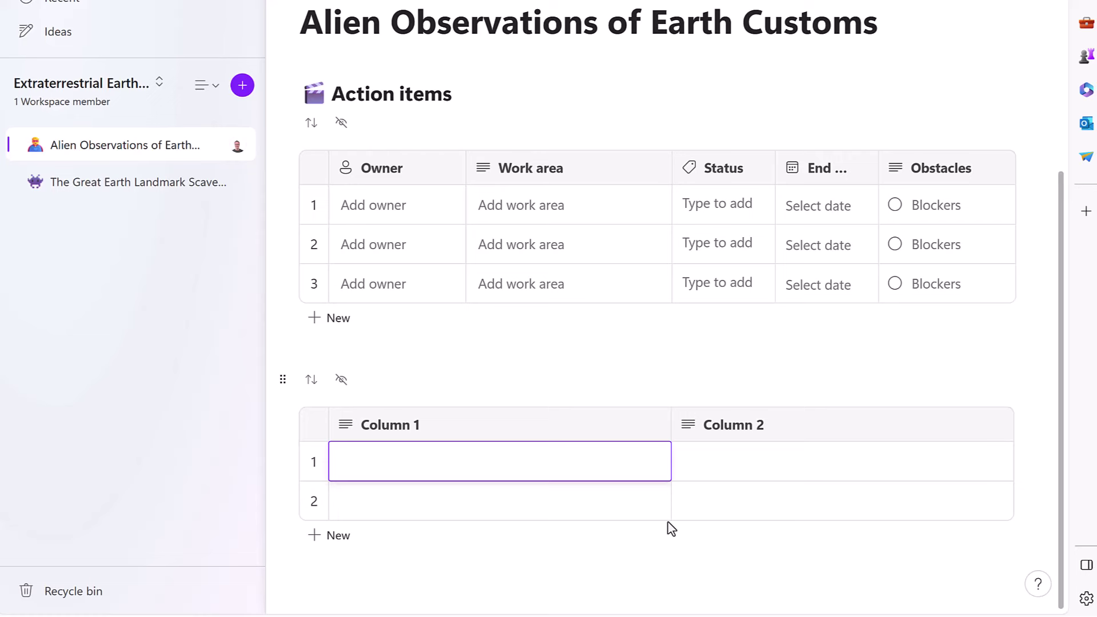
{"action": "key", "text": "ctrl+z"}
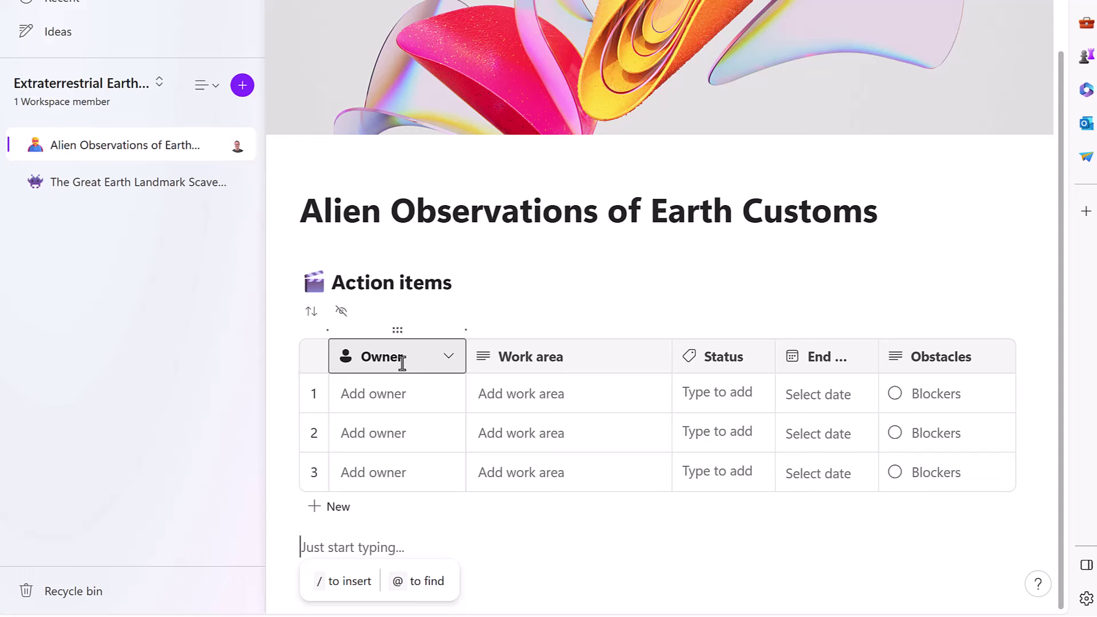
Change the Owner and End date columns of the Action items table to the Text column type.
{"action": "left_click", "coordinate": [449, 358]}
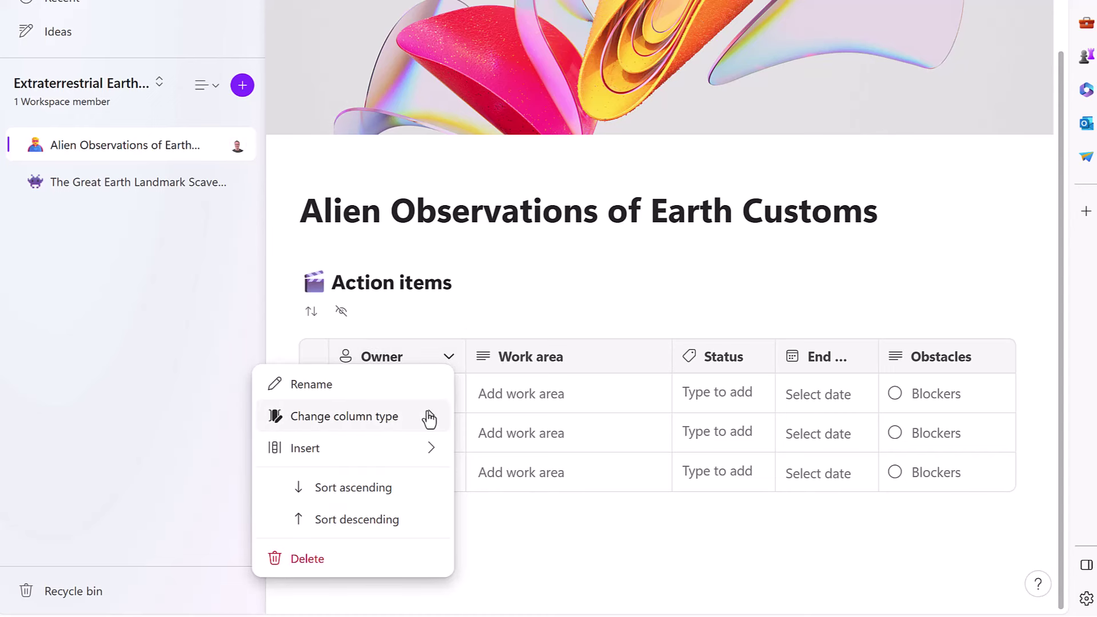
{"action": "mouse_move", "coordinate": [430, 420]}
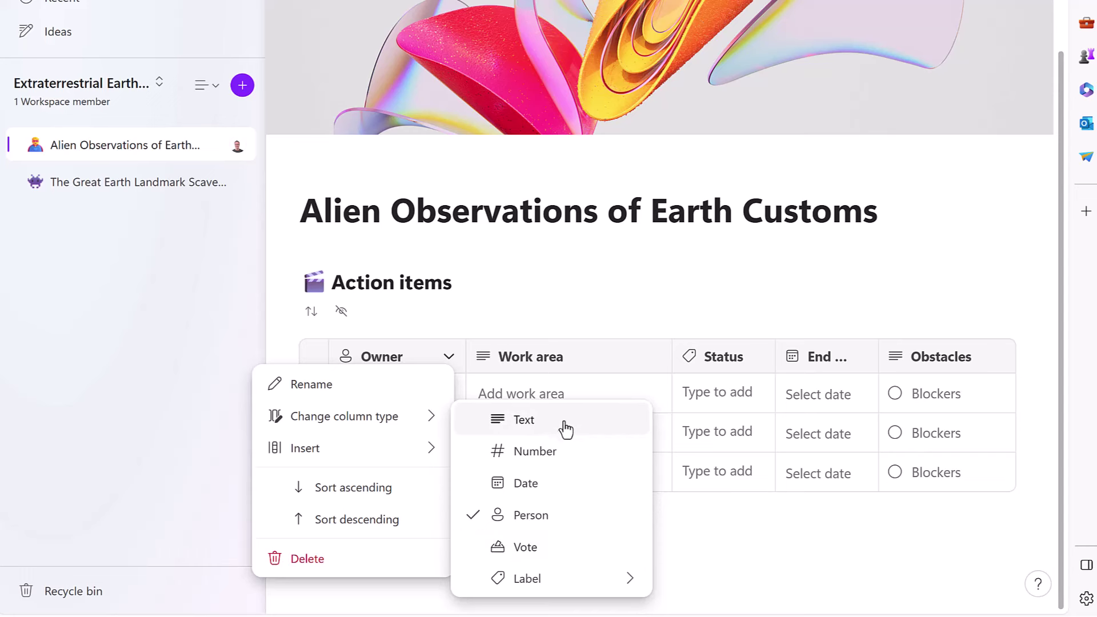
{"action": "left_click", "coordinate": [524, 419]}
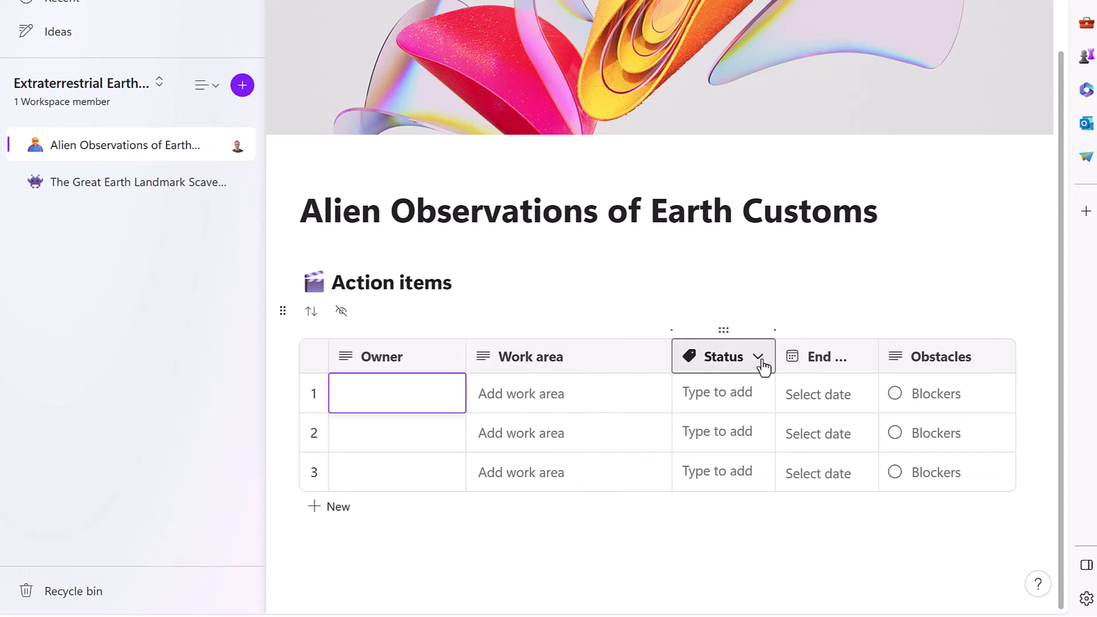
{"action": "left_click", "coordinate": [862, 362]}
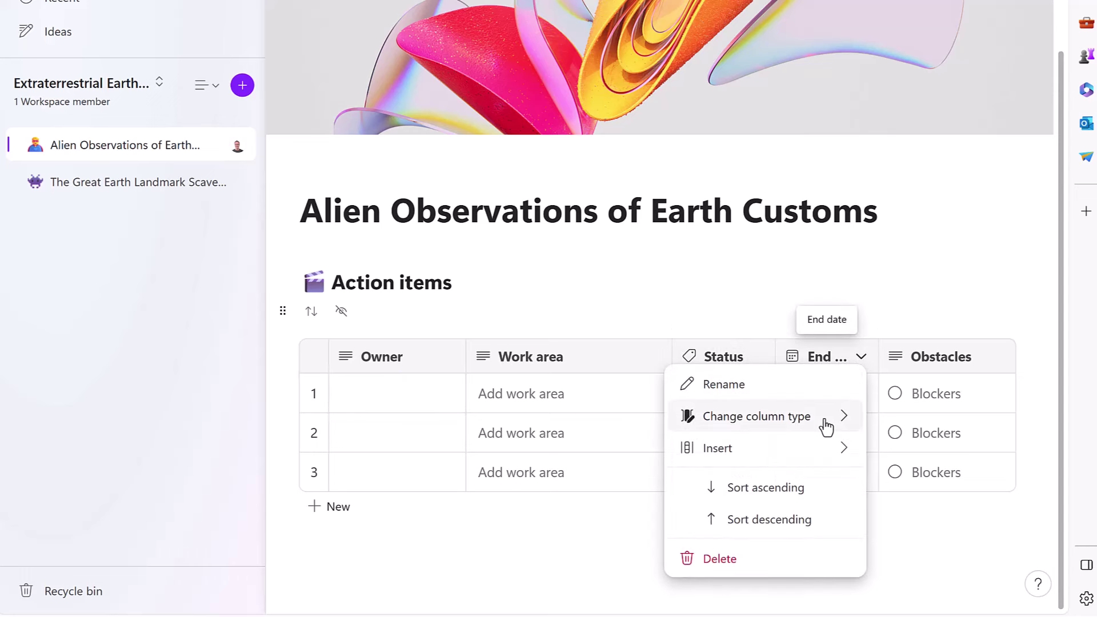
{"action": "mouse_move", "coordinate": [846, 422]}
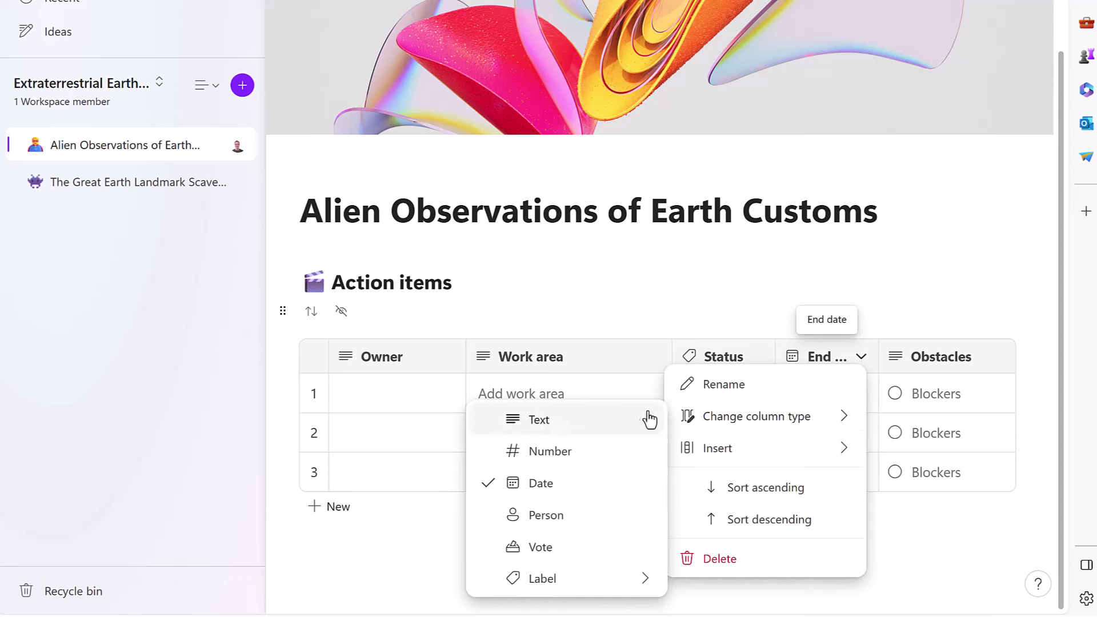
{"action": "left_click", "coordinate": [650, 420]}
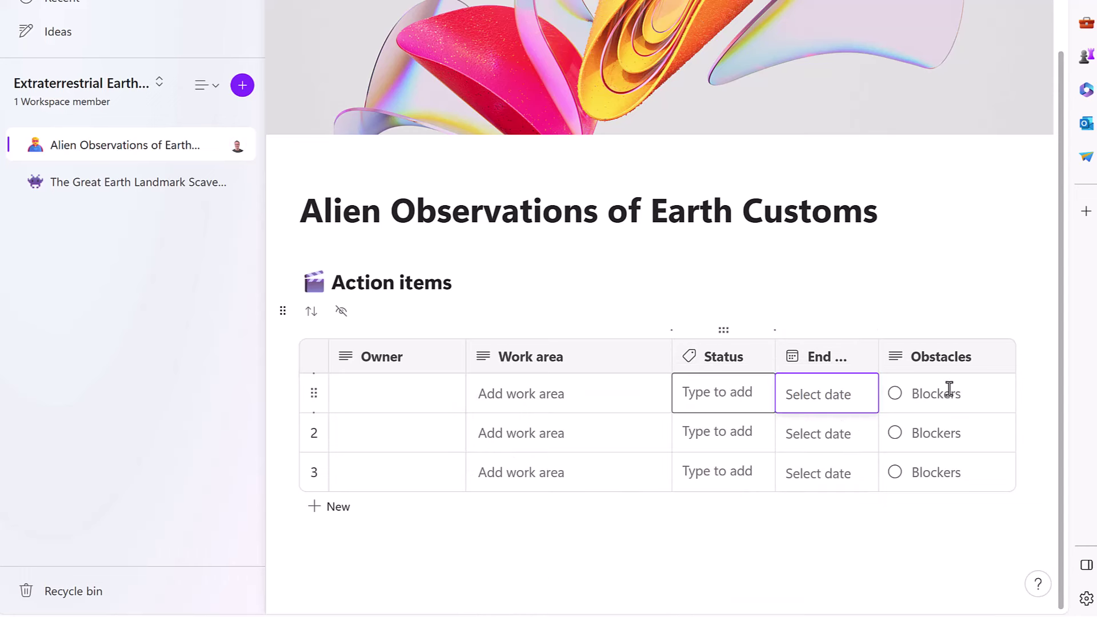
Apply the Text type to the Obstacles column and delete that column from the Action items table.
{"action": "left_click", "coordinate": [1001, 364]}
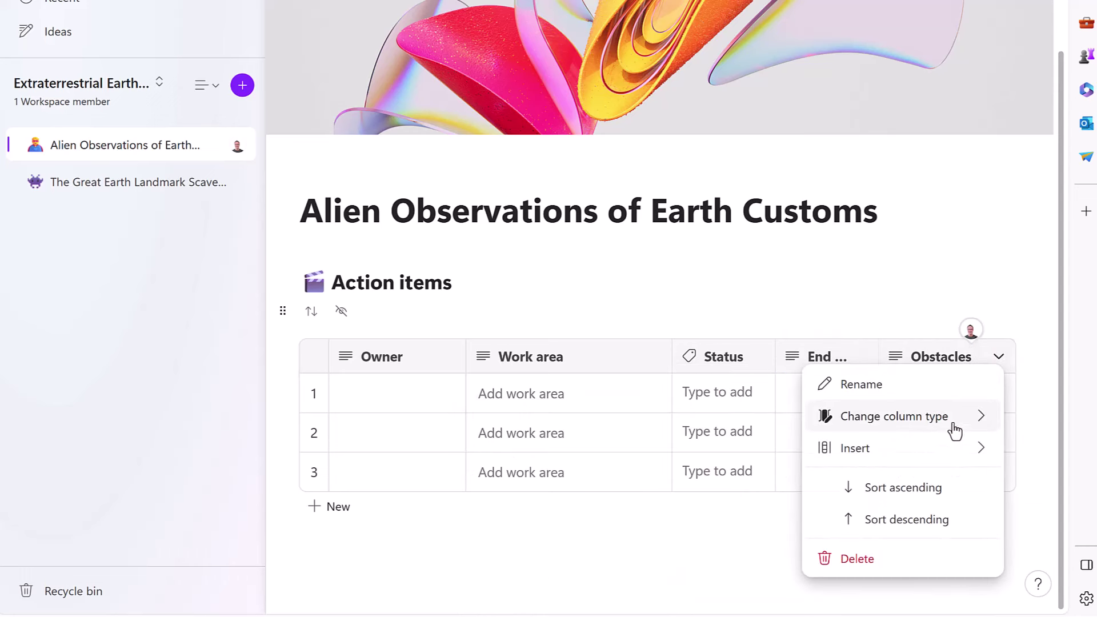
{"action": "mouse_move", "coordinate": [955, 432]}
{"action": "left_click", "coordinate": [733, 421]}
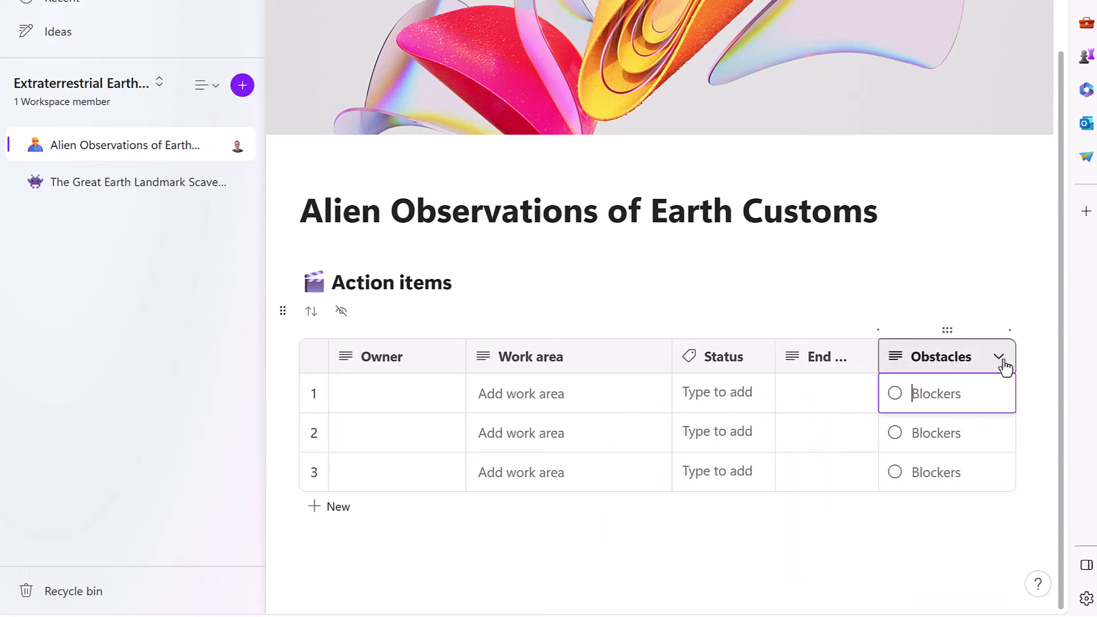
{"action": "left_click", "coordinate": [1001, 360]}
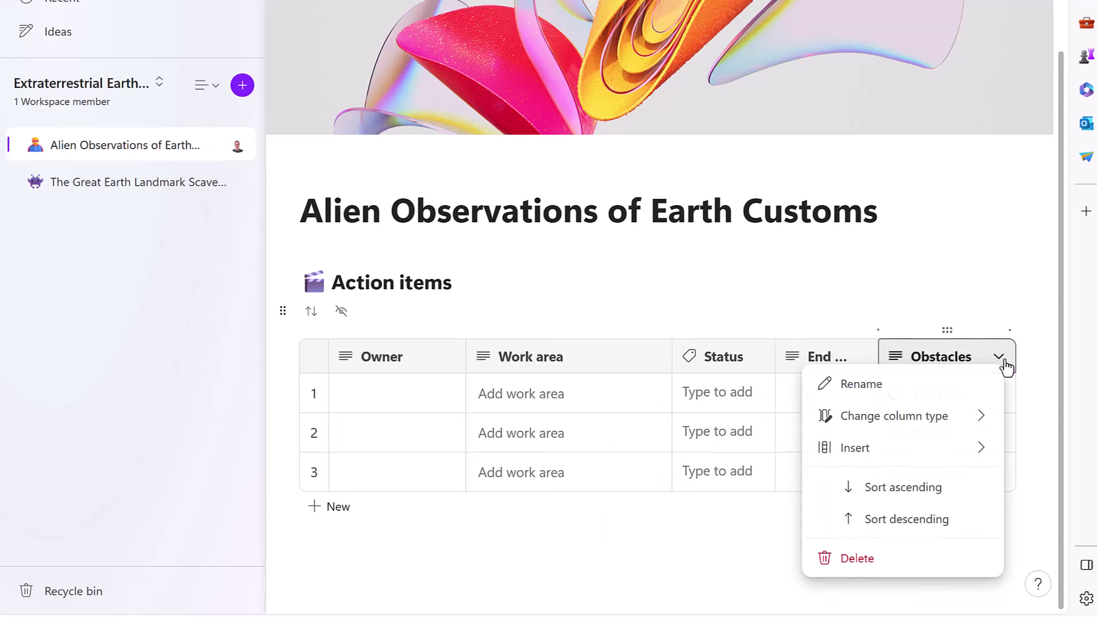
{"action": "left_click", "coordinate": [861, 568]}
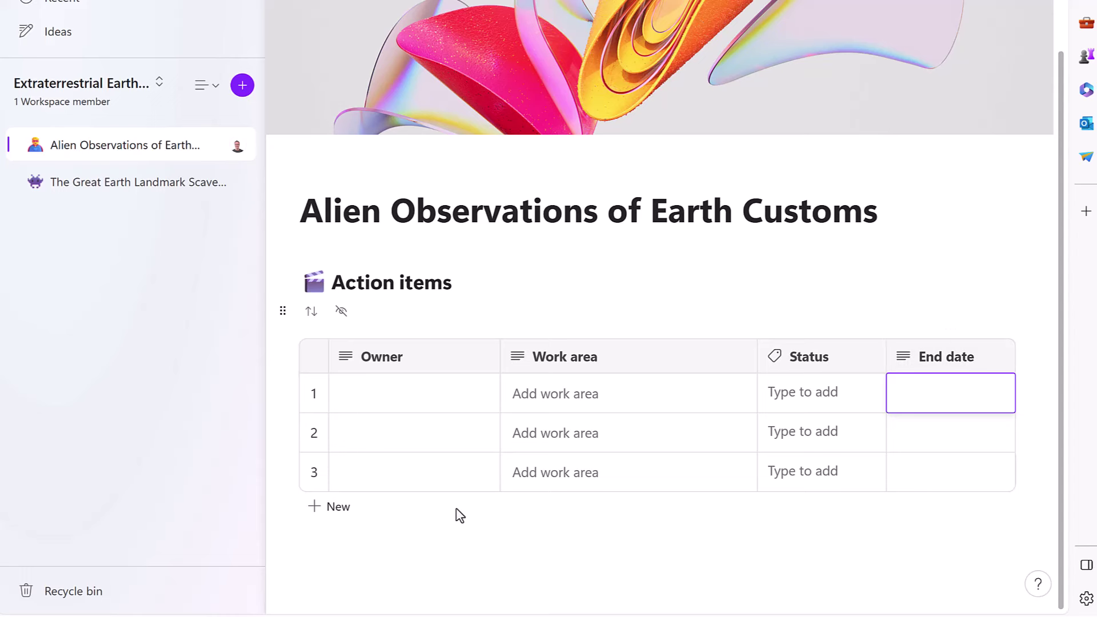
Rename the Owner column of the Action items table to "Earth Custom".
{"action": "left_click", "coordinate": [408, 359]}
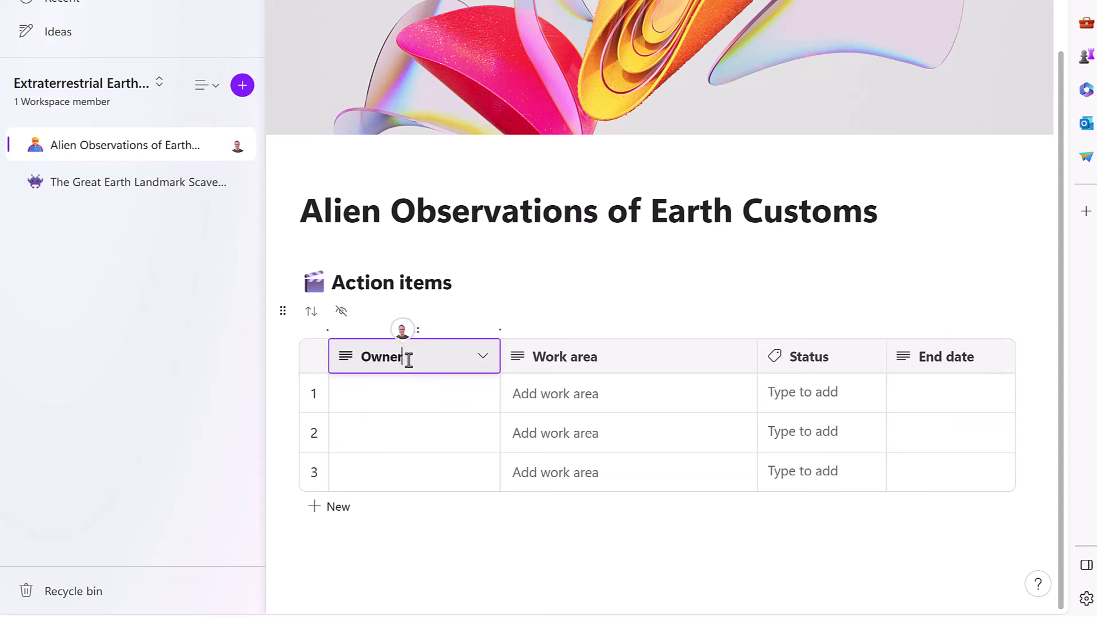
{"action": "double_click", "coordinate": [376, 358]}
{"action": "key", "text": "BackSpace"}
{"action": "type", "text": "Earth Custom"}
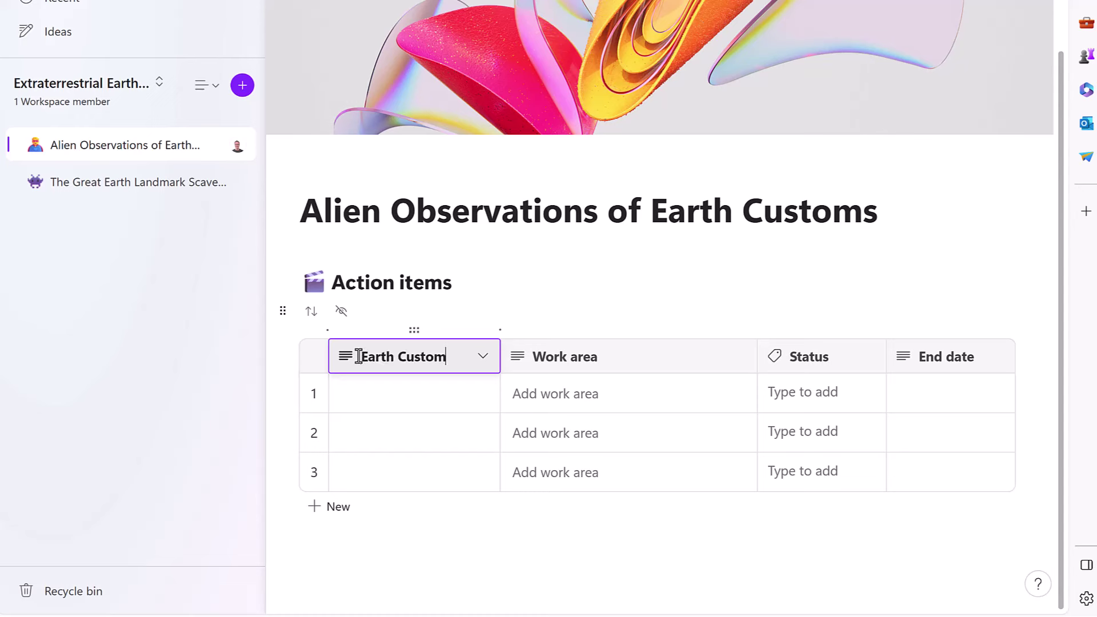
{"action": "key", "text": "Return"}
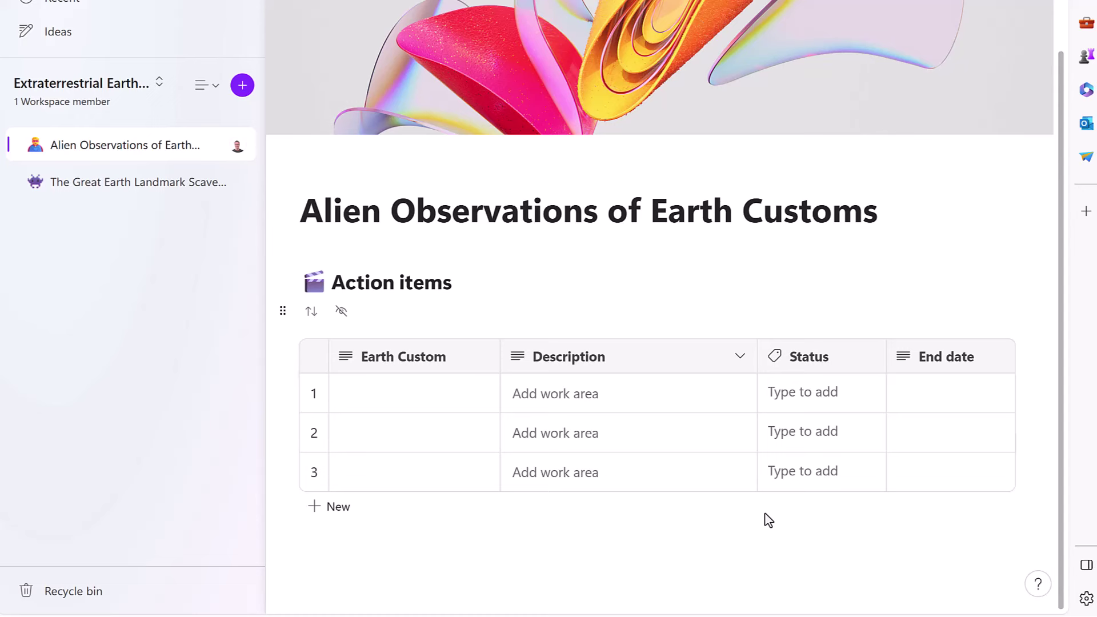
Insert a column named "Alien Interpretation" after the Description column, and move the Status column to the end of the table.
{"action": "left_click", "coordinate": [758, 331]}
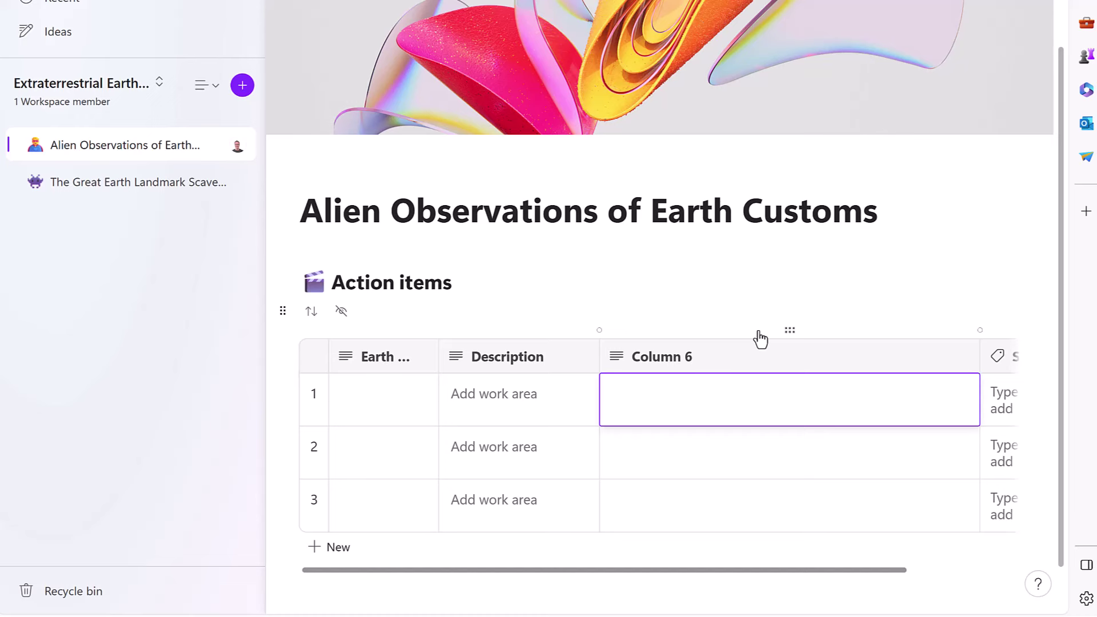
{"action": "left_click", "coordinate": [682, 361]}
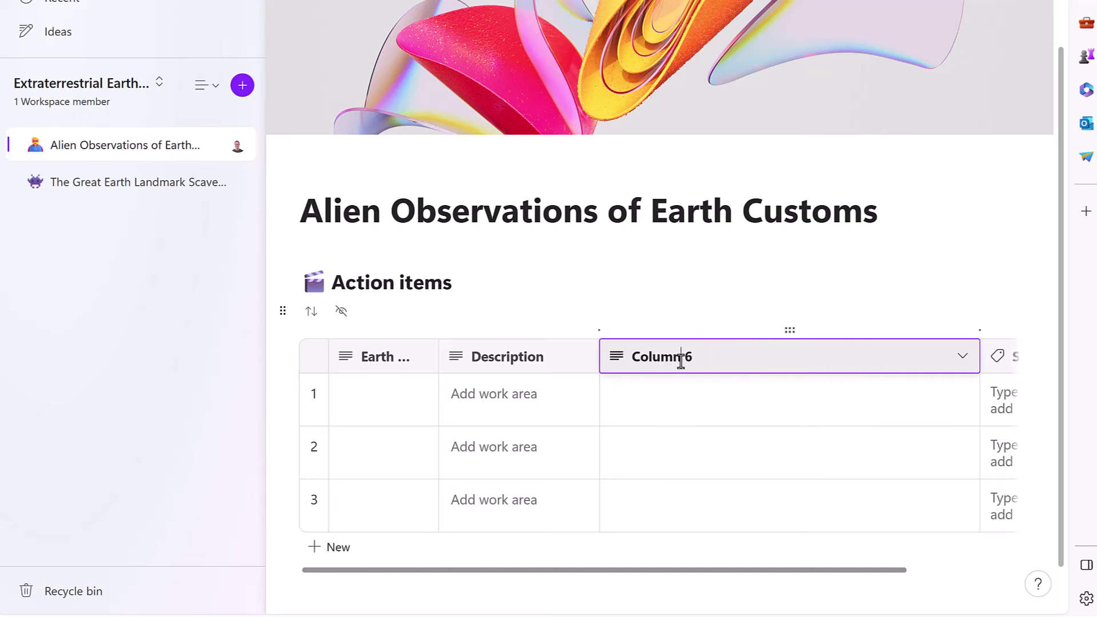
{"action": "triple_click", "coordinate": [659, 359]}
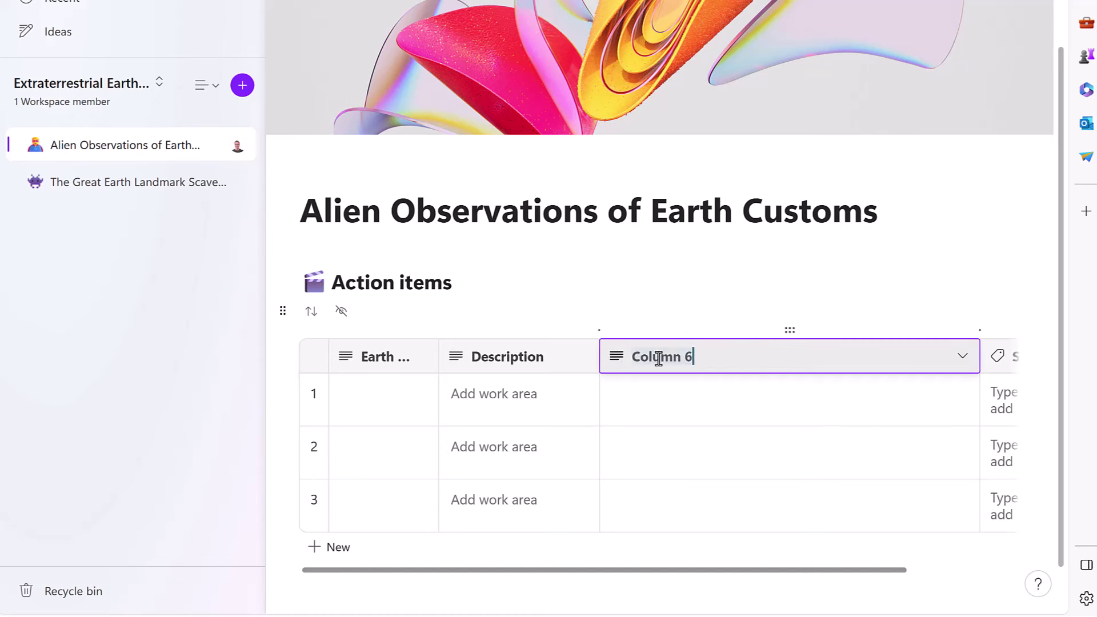
{"action": "type", "text": "Alien Interpretation"}
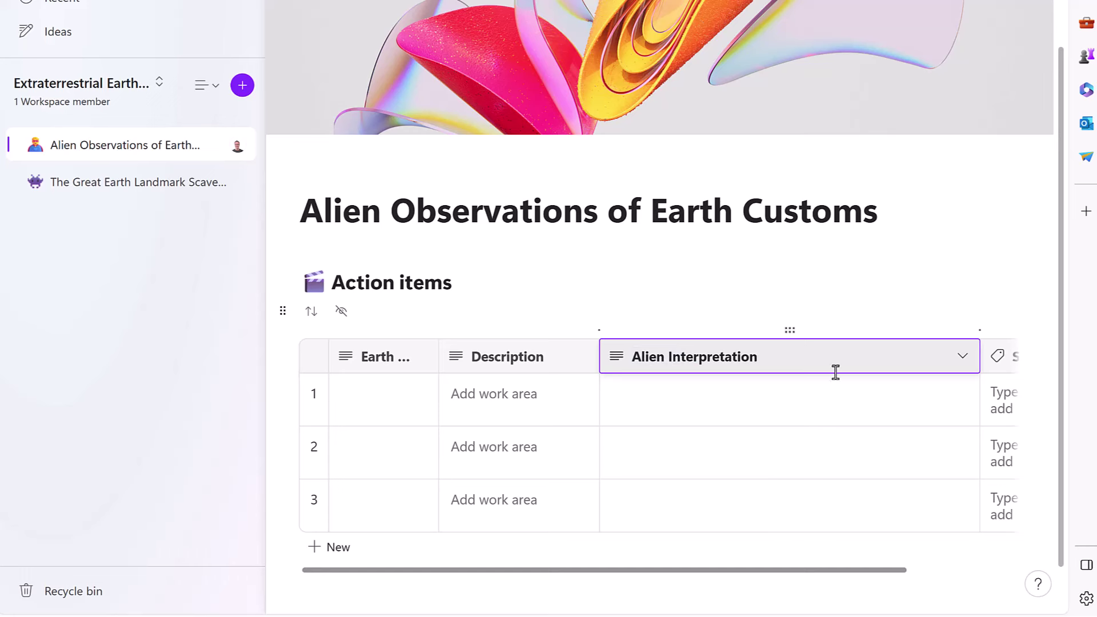
{"action": "left_click", "coordinate": [879, 384]}
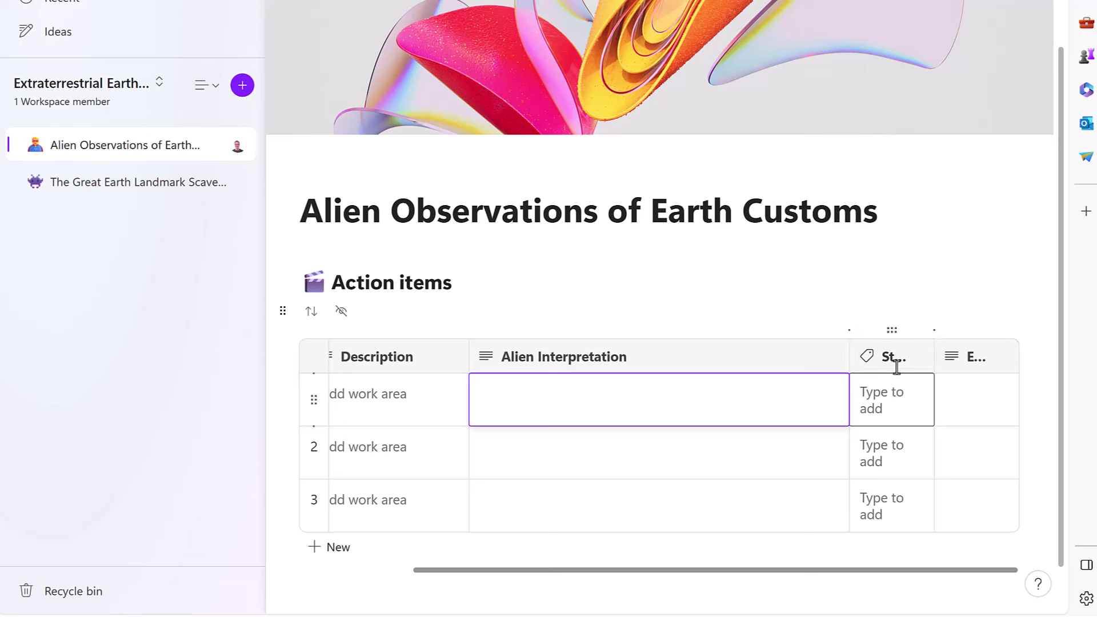
{"action": "left_click_drag", "start_coordinate": [892, 332], "coordinate": [997, 348]}
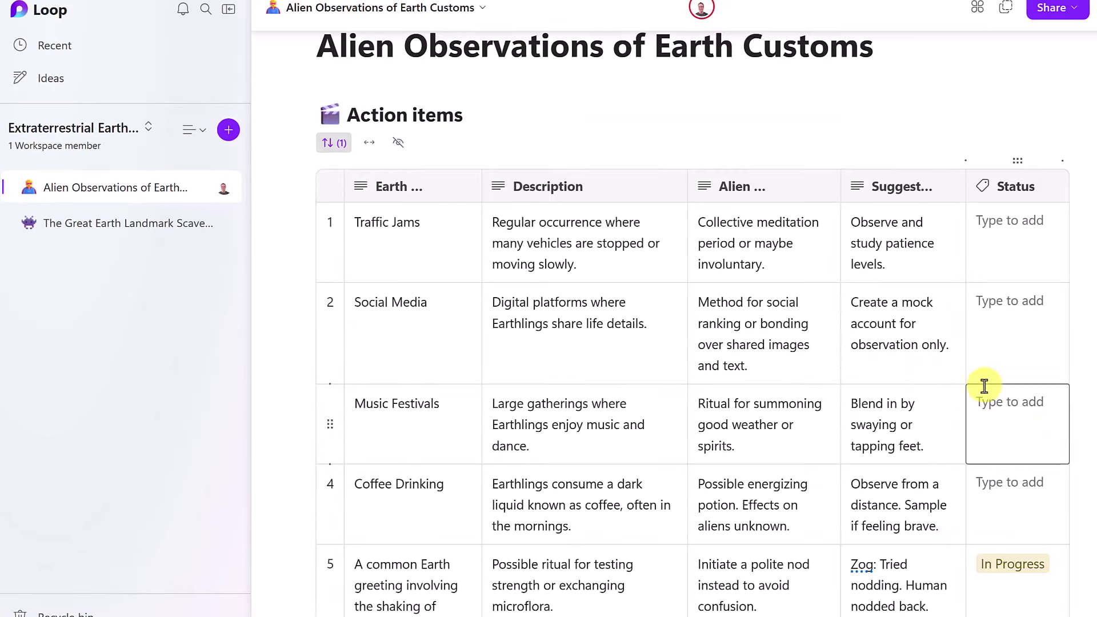
Set the status of the Traffic Jams row to Completed.
{"action": "scroll", "coordinate": [981, 386], "scroll_direction": "down", "scroll_amount": 3}
{"action": "left_click", "coordinate": [1054, 431]}
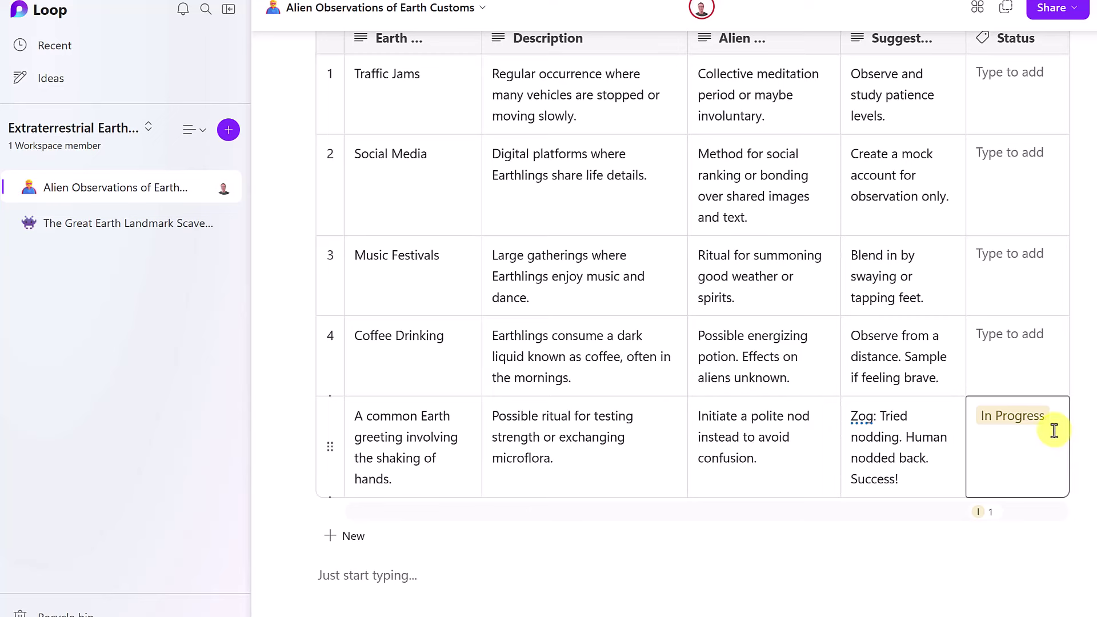
{"action": "scroll", "coordinate": [1054, 429], "scroll_direction": "up", "scroll_amount": 2}
{"action": "left_click", "coordinate": [1012, 154]}
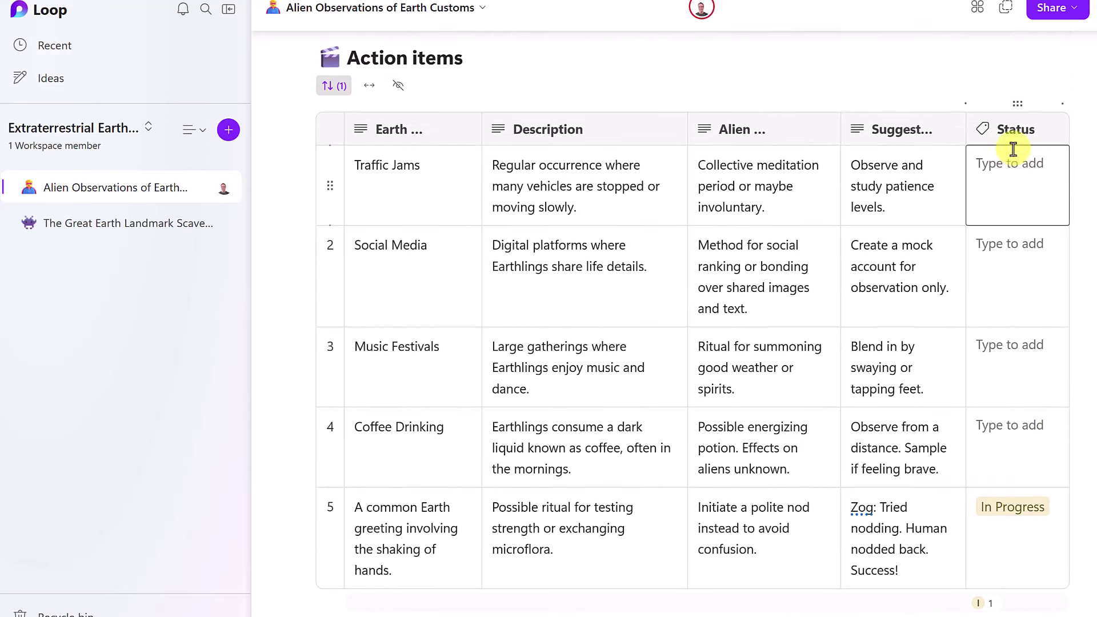
{"action": "left_click", "coordinate": [1030, 177]}
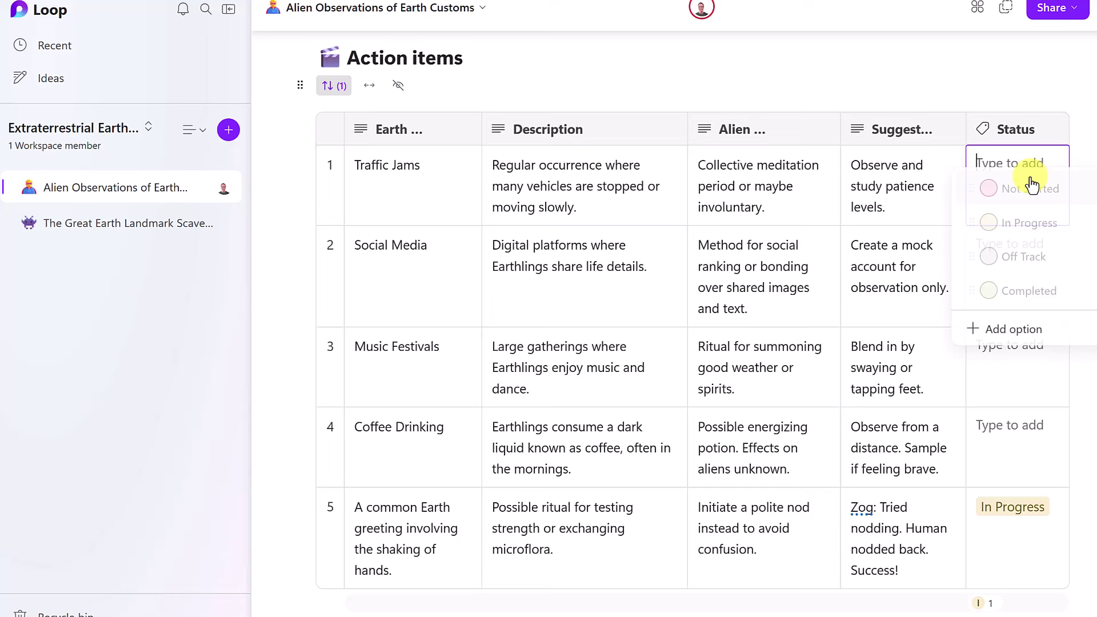
{"action": "left_click", "coordinate": [1025, 309]}
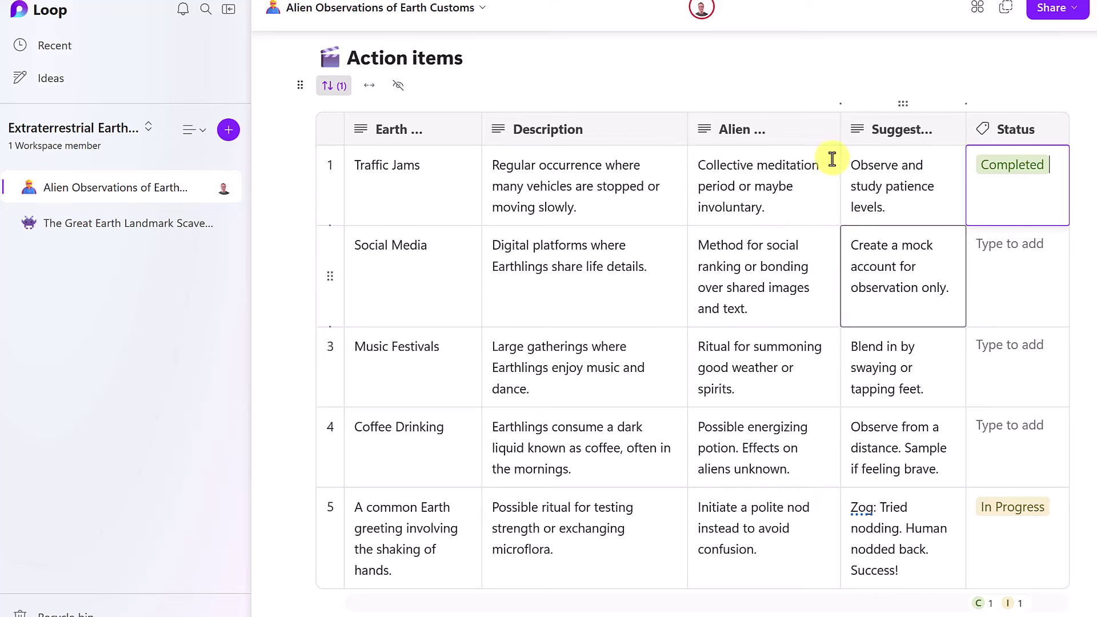
Slightly adjust the Alien Interpretation column's width and sort the table by Earth Custom in ascending order.
{"action": "mouse_move", "coordinate": [835, 139]}
{"action": "left_mouse_down"}
{"action": "mouse_move", "coordinate": [796, 139]}
{"action": "mouse_move", "coordinate": [838, 142]}
{"action": "left_mouse_up"}
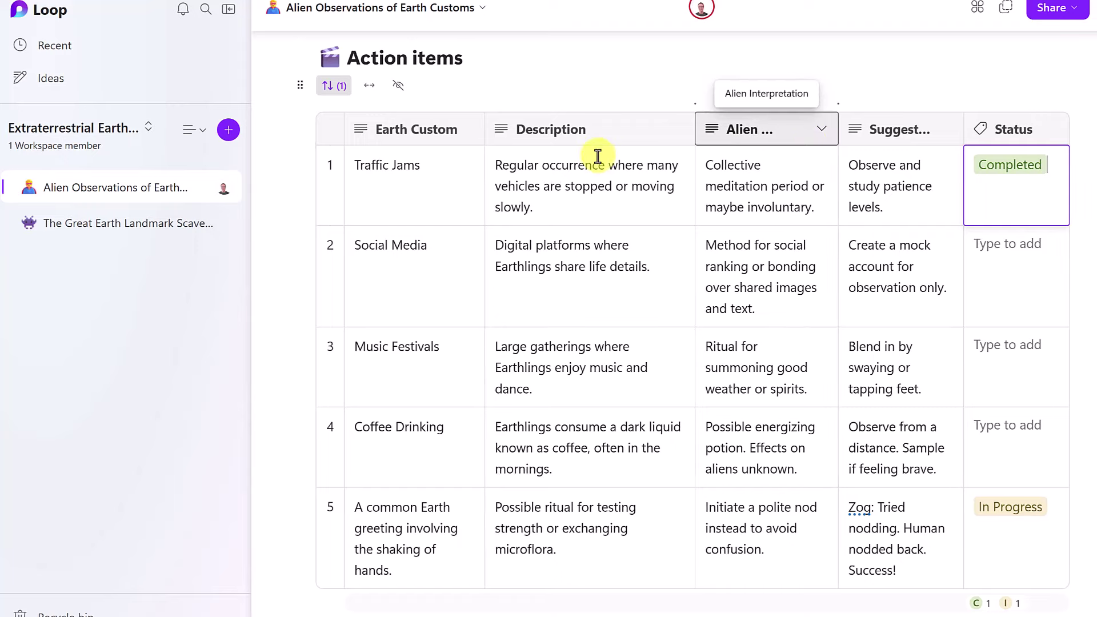
{"action": "left_click", "coordinate": [470, 130]}
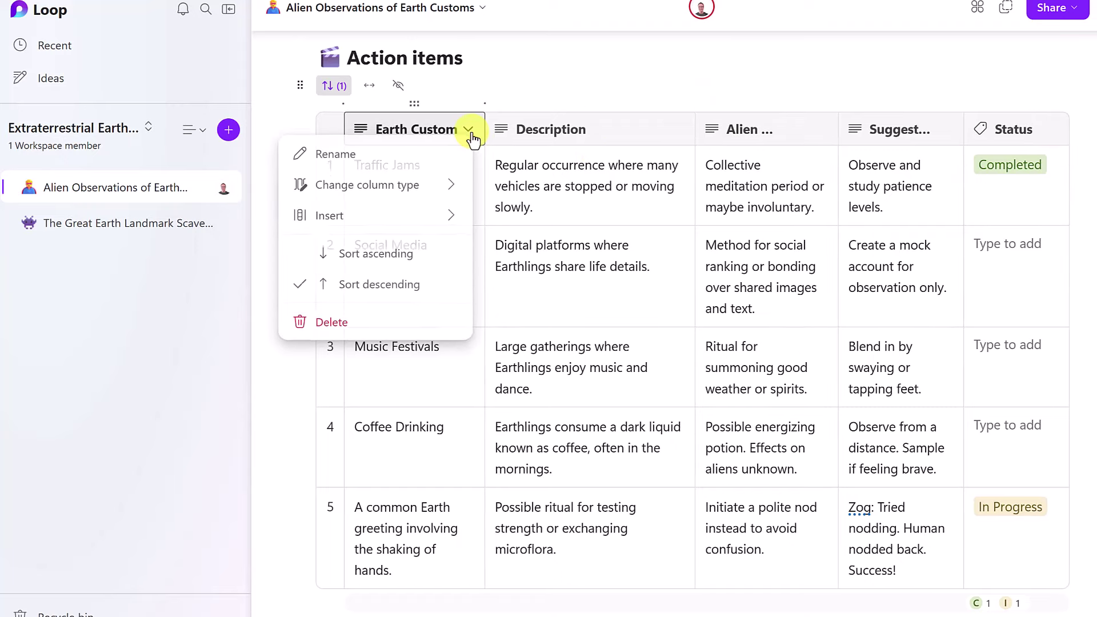
{"action": "left_click", "coordinate": [413, 254]}
{"action": "scroll", "coordinate": [566, 332], "scroll_direction": "down", "scroll_amount": 5}
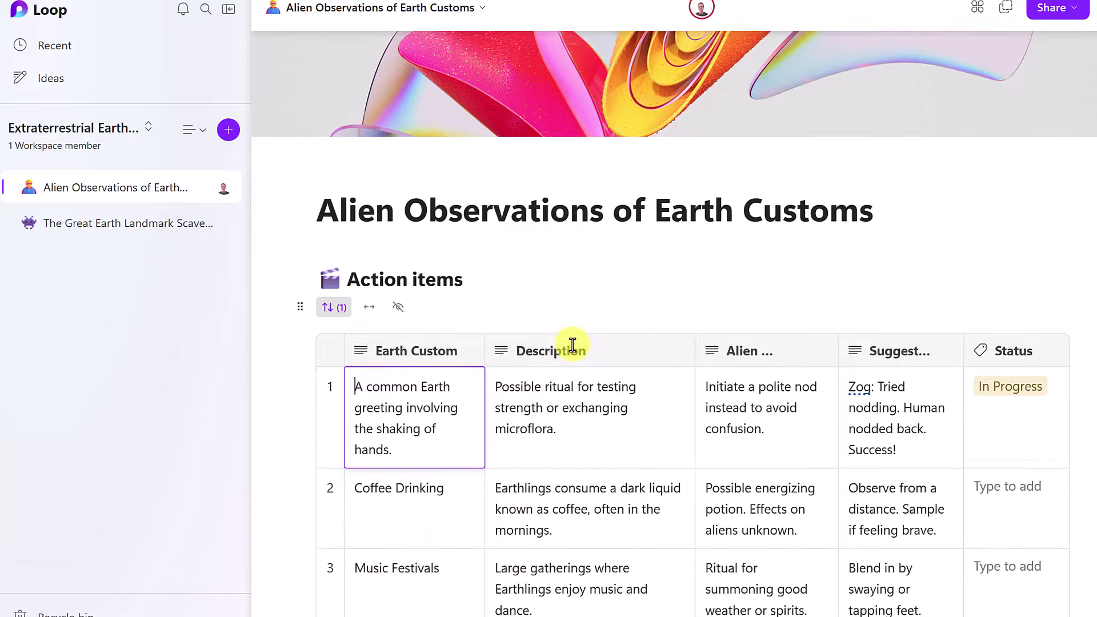
{"action": "scroll", "coordinate": [580, 336], "scroll_direction": "up", "scroll_amount": 2}
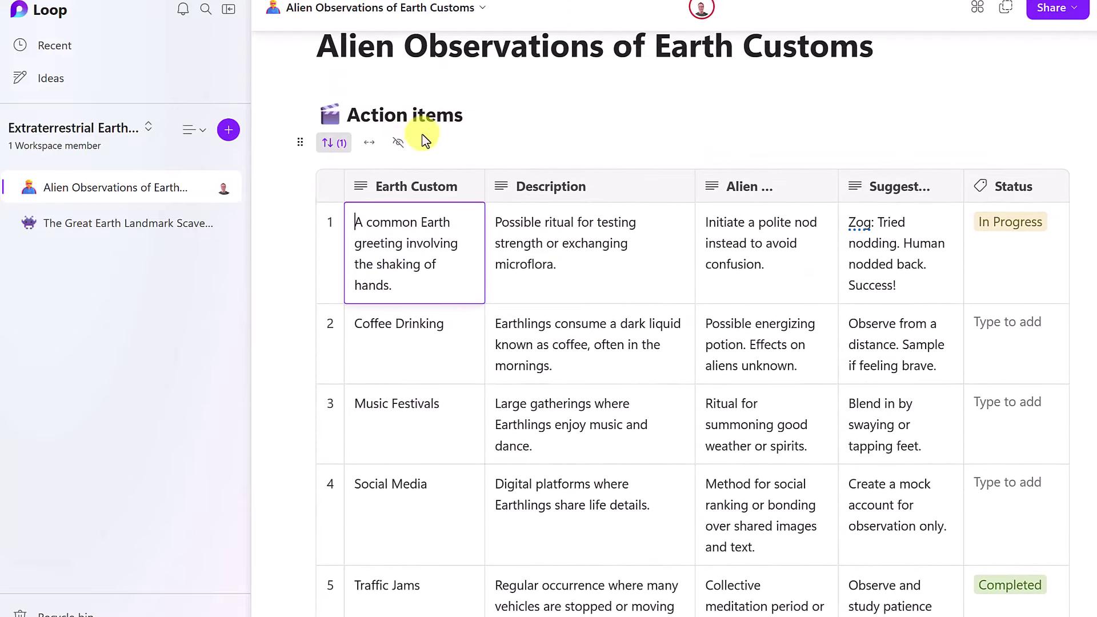
{"action": "left_click", "coordinate": [300, 146]}
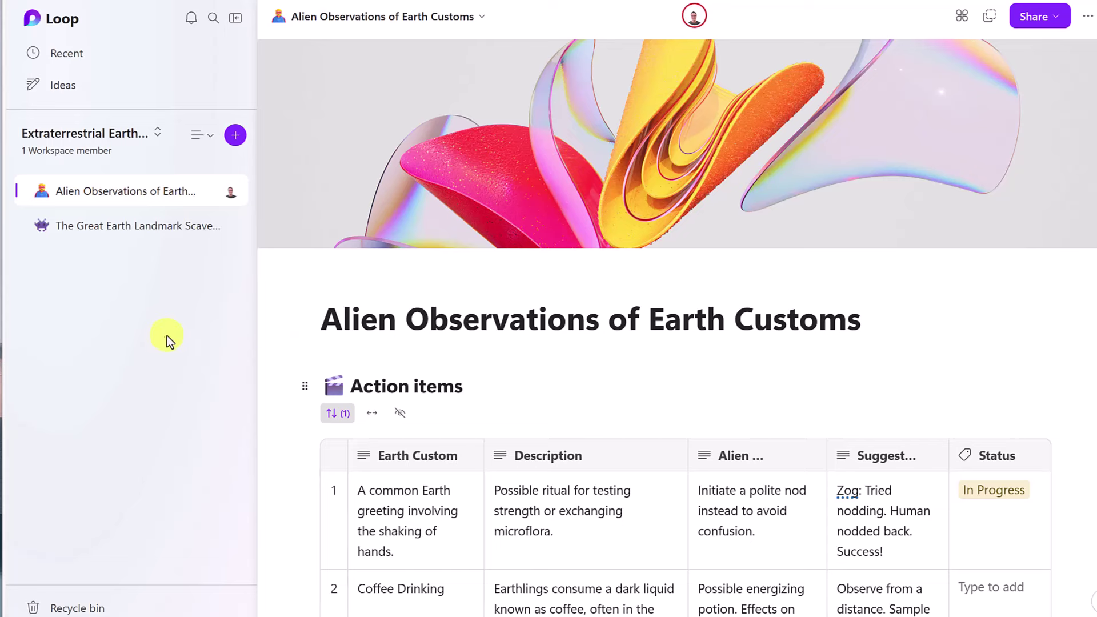
Collapse and restore the workspace sidebar, and select the Alien Observations of Earth Customs page.
{"action": "left_click", "coordinate": [234, 19]}
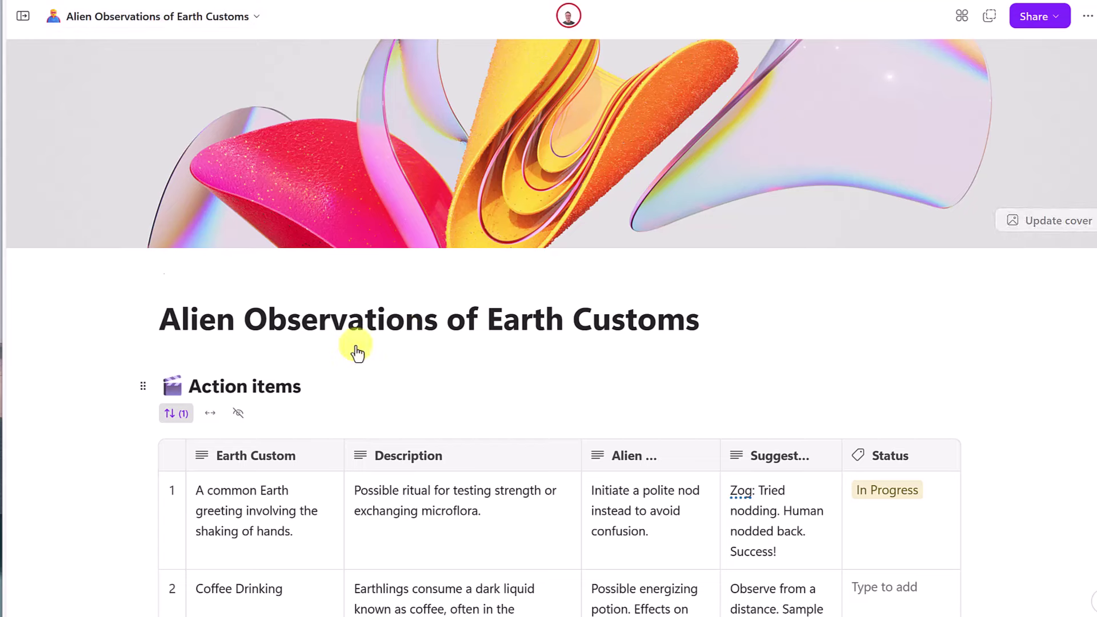
{"action": "left_click", "coordinate": [22, 17]}
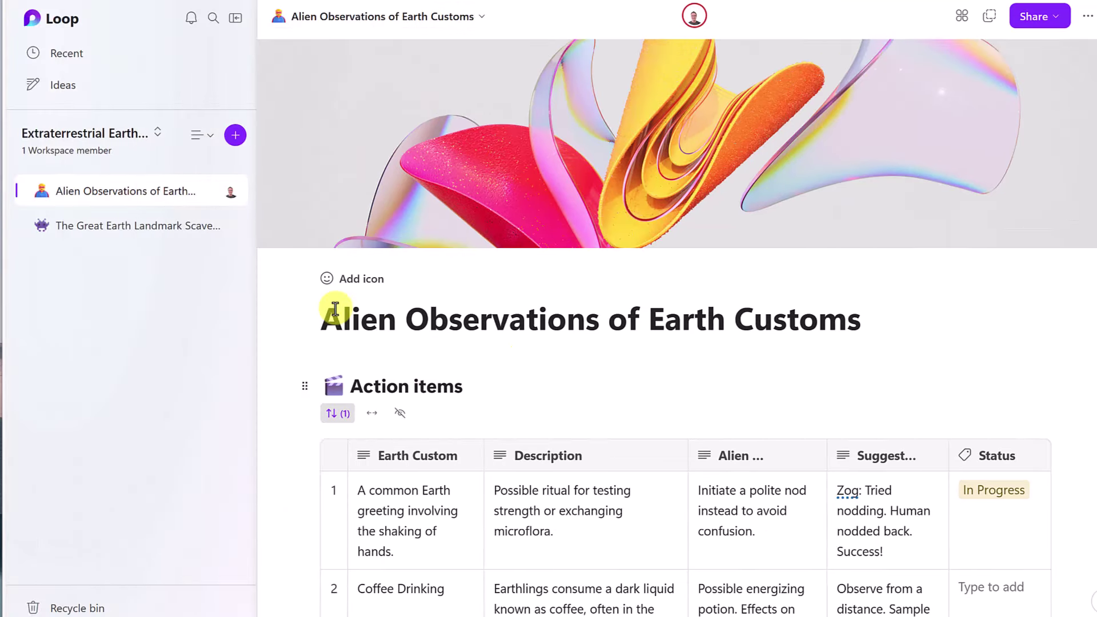
{"action": "left_click", "coordinate": [130, 231]}
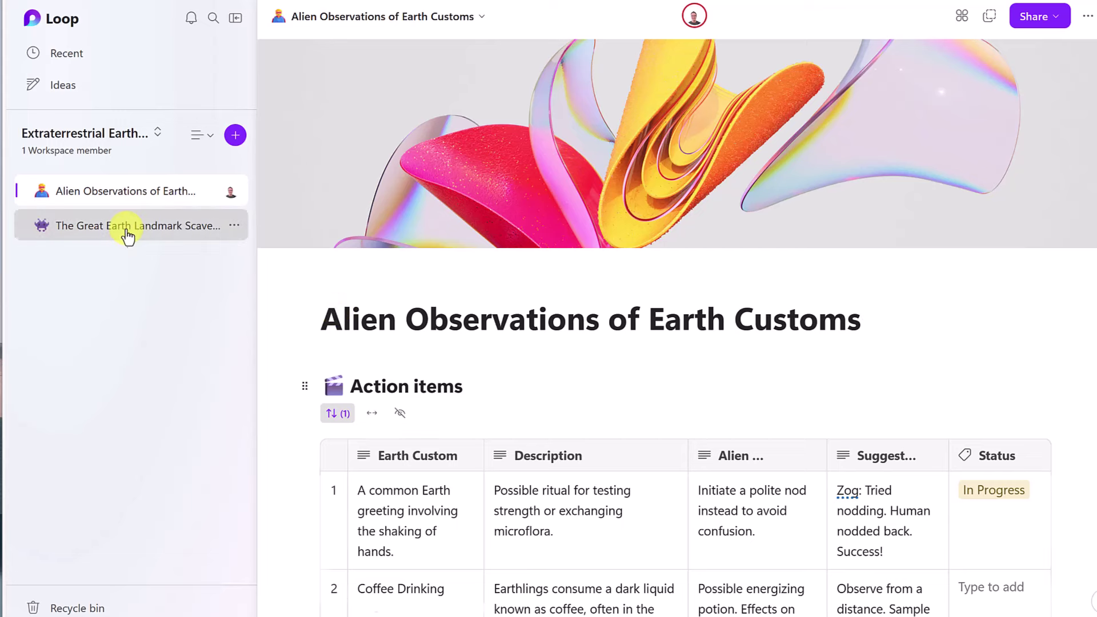
{"action": "left_click", "coordinate": [135, 195]}
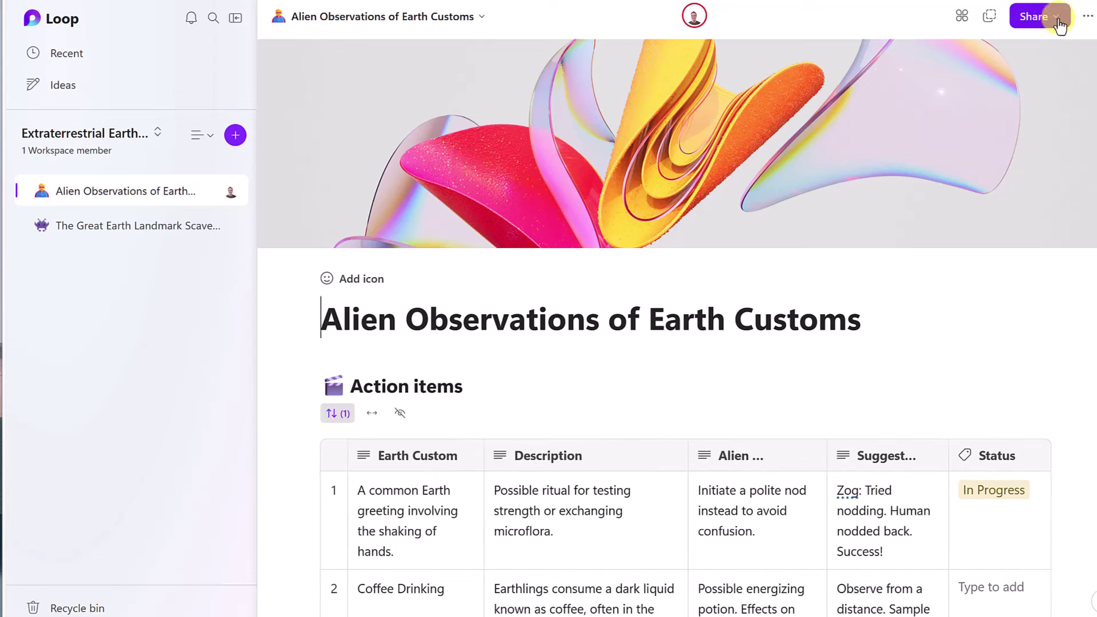
Invite two new members by name to the Extraterrestrial Earth Expedition Team workspace, giving them access to all its pages.
{"action": "left_click", "coordinate": [1057, 17]}
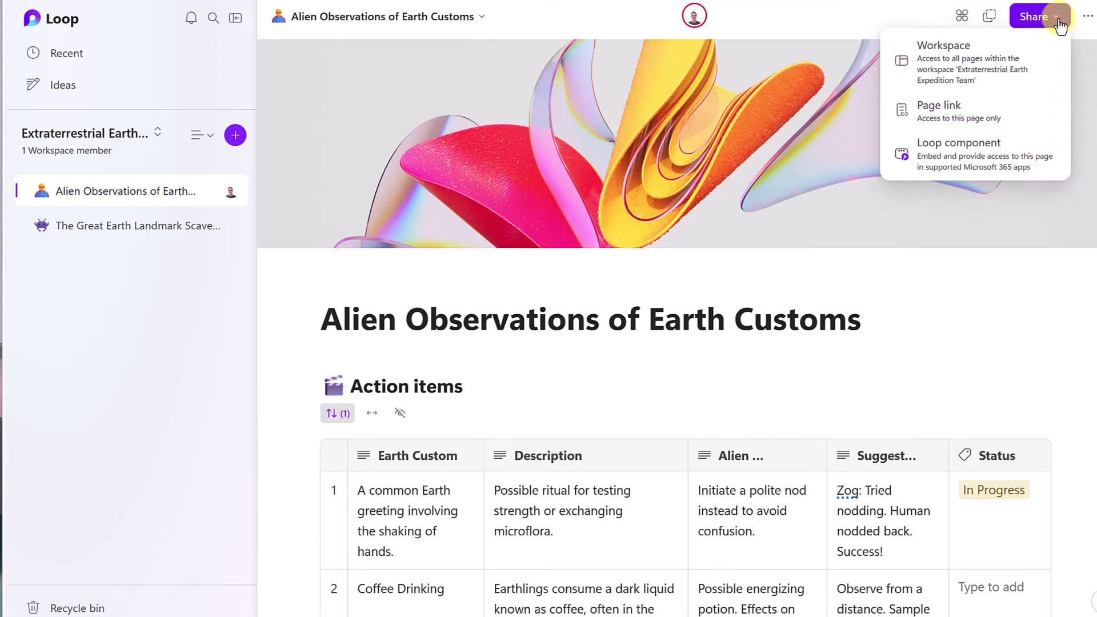
{"action": "left_click", "coordinate": [979, 78]}
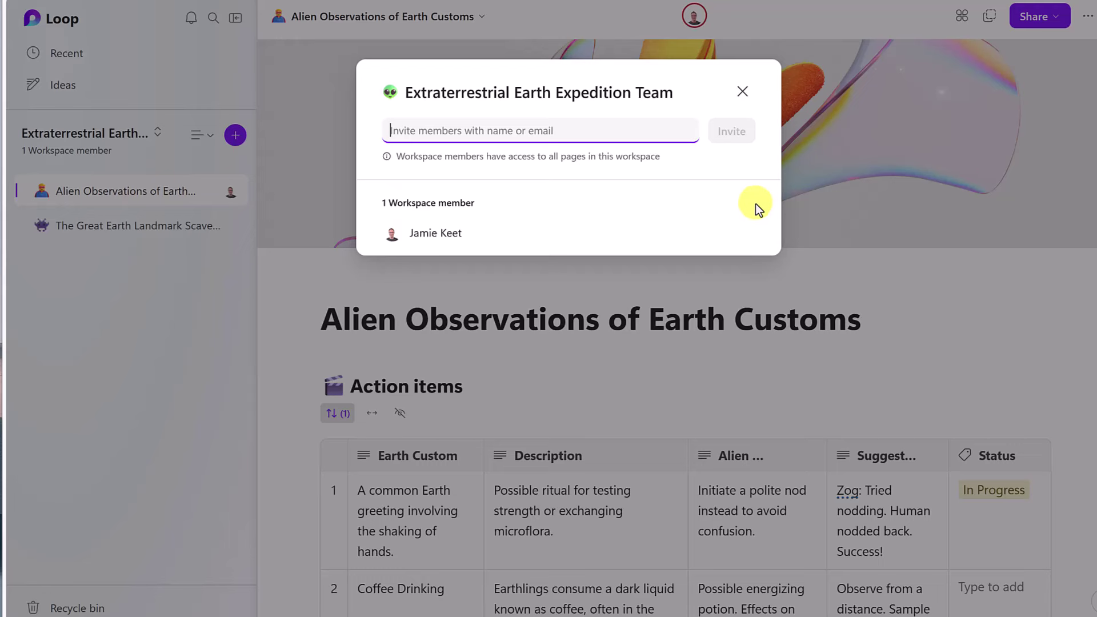
{"action": "type", "text": "Kathy"}
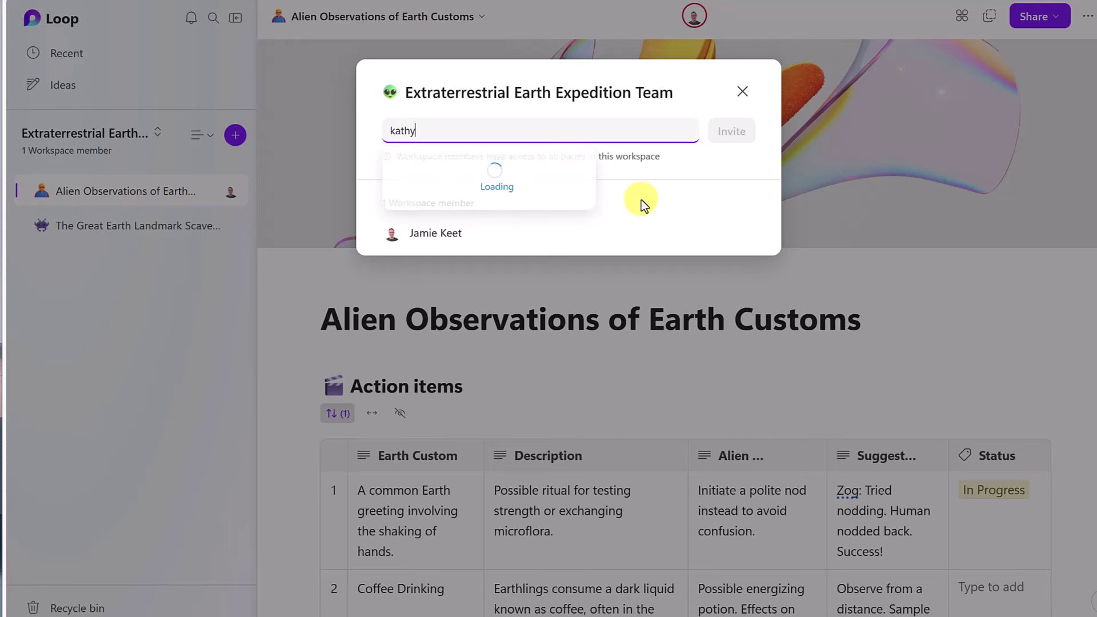
{"action": "left_click", "coordinate": [430, 175]}
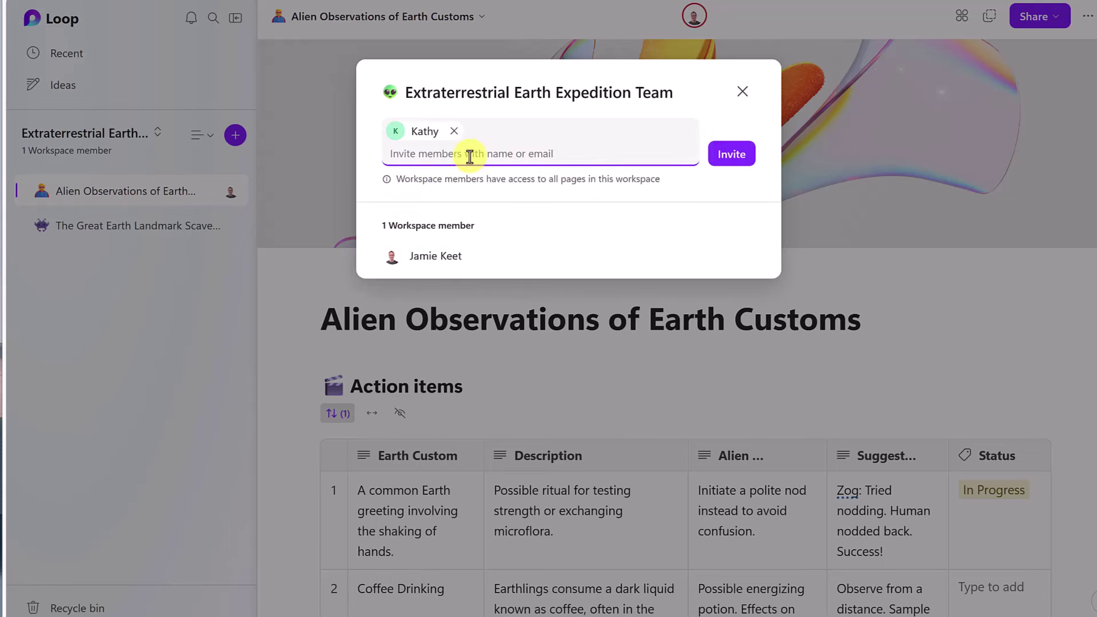
{"action": "type", "text": "ashton"}
{"action": "left_click", "coordinate": [487, 207]}
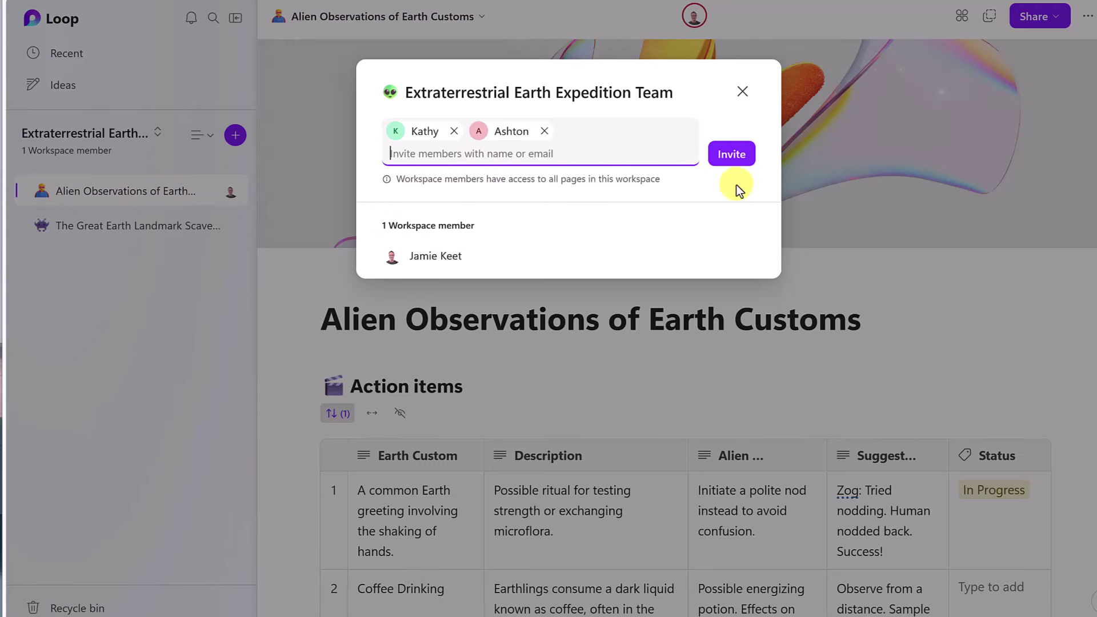
{"action": "left_click", "coordinate": [732, 153]}
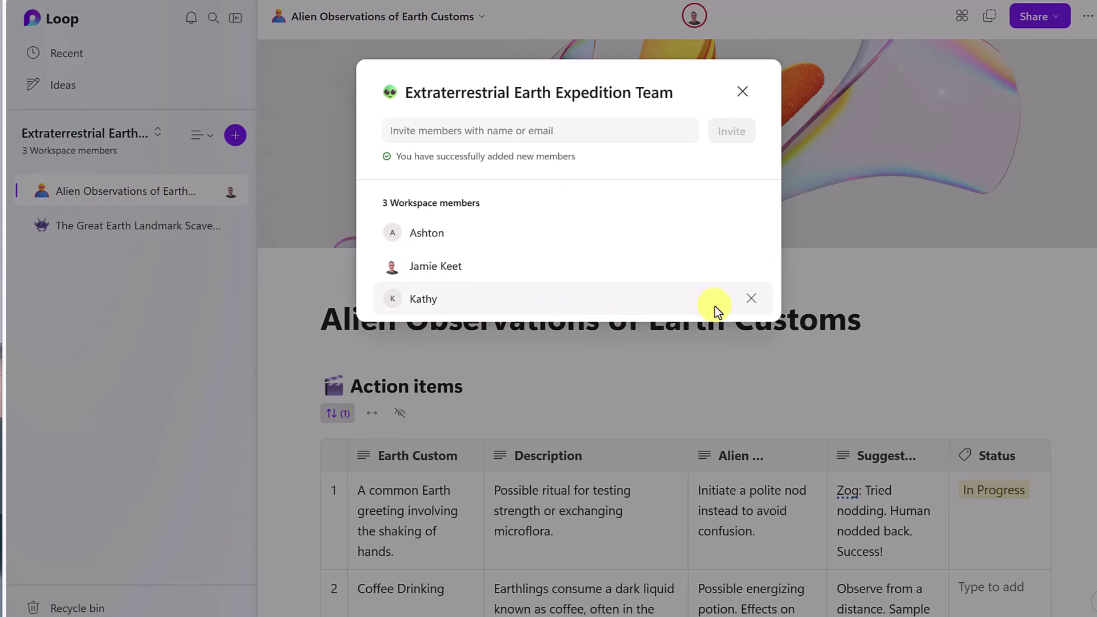
Inspect the option for removing a member without applying it, and review the workspace's member list.
{"action": "left_click", "coordinate": [751, 299]}
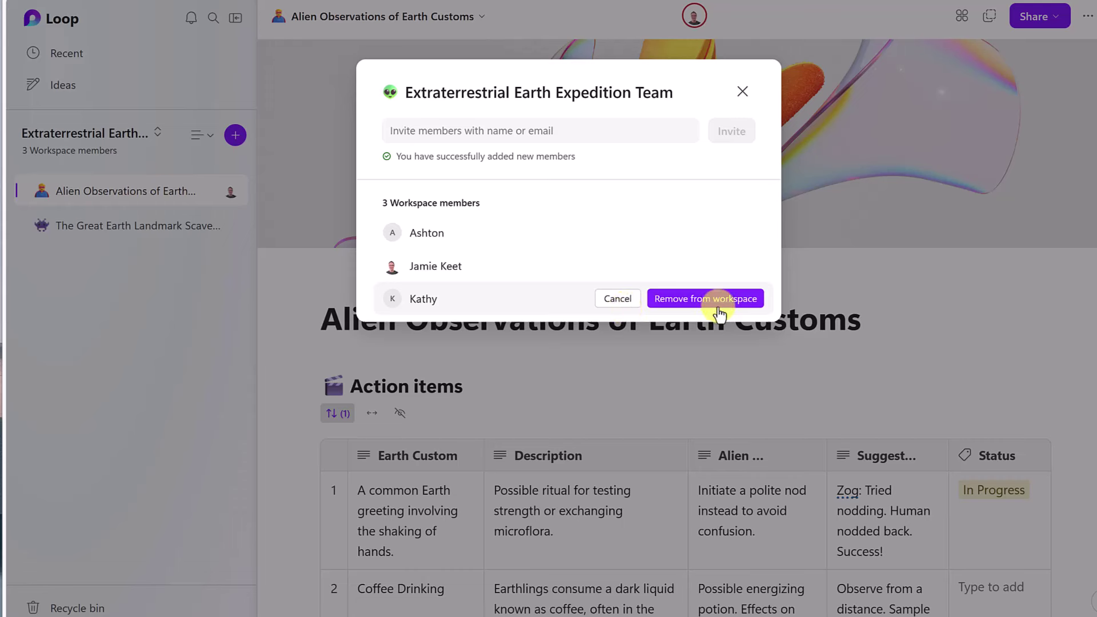
{"action": "left_click", "coordinate": [609, 298]}
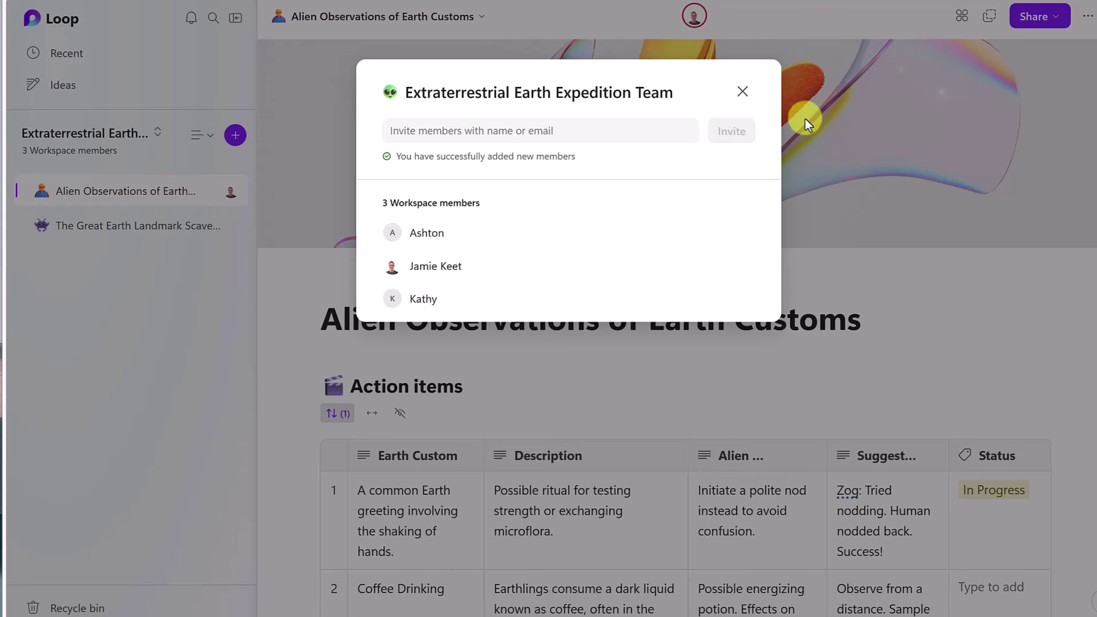
{"action": "left_click", "coordinate": [742, 92]}
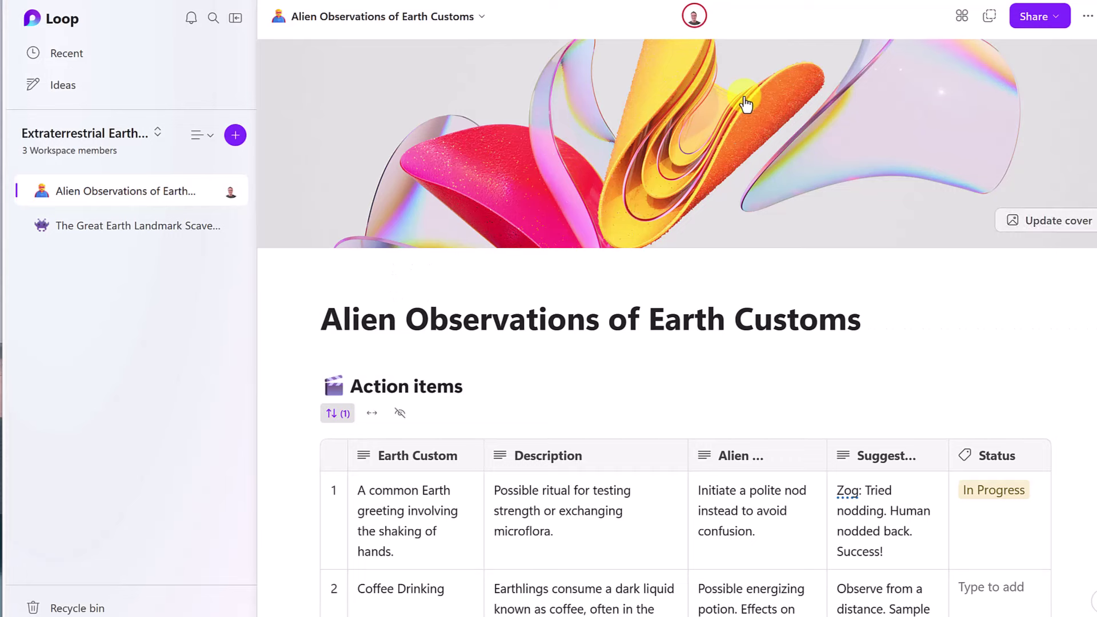
{"action": "left_click", "coordinate": [87, 152]}
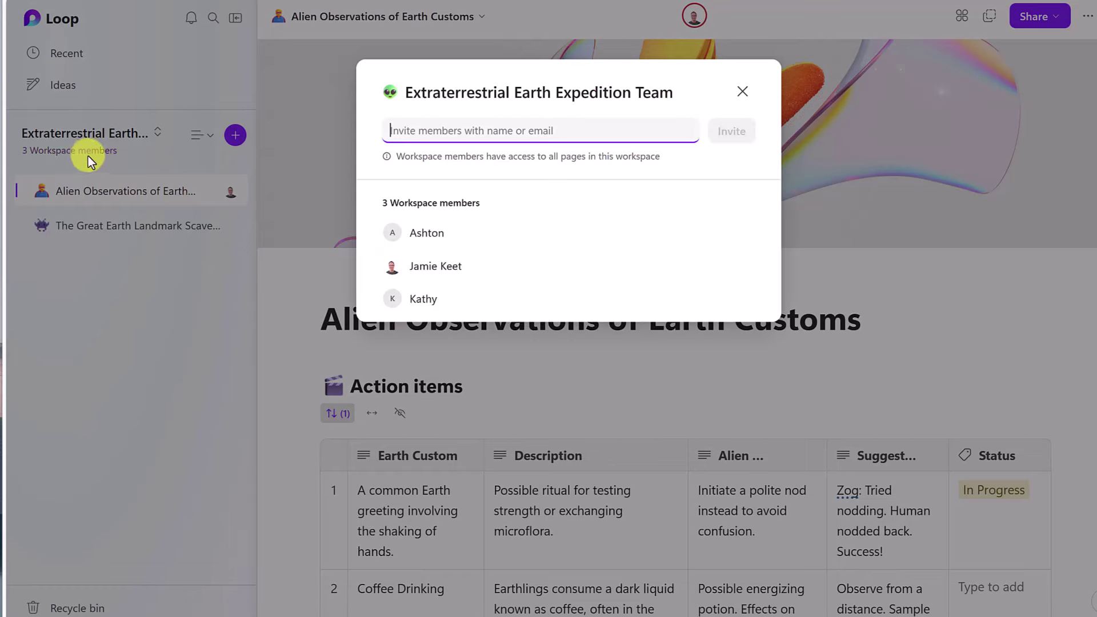
{"action": "left_click", "coordinate": [742, 93]}
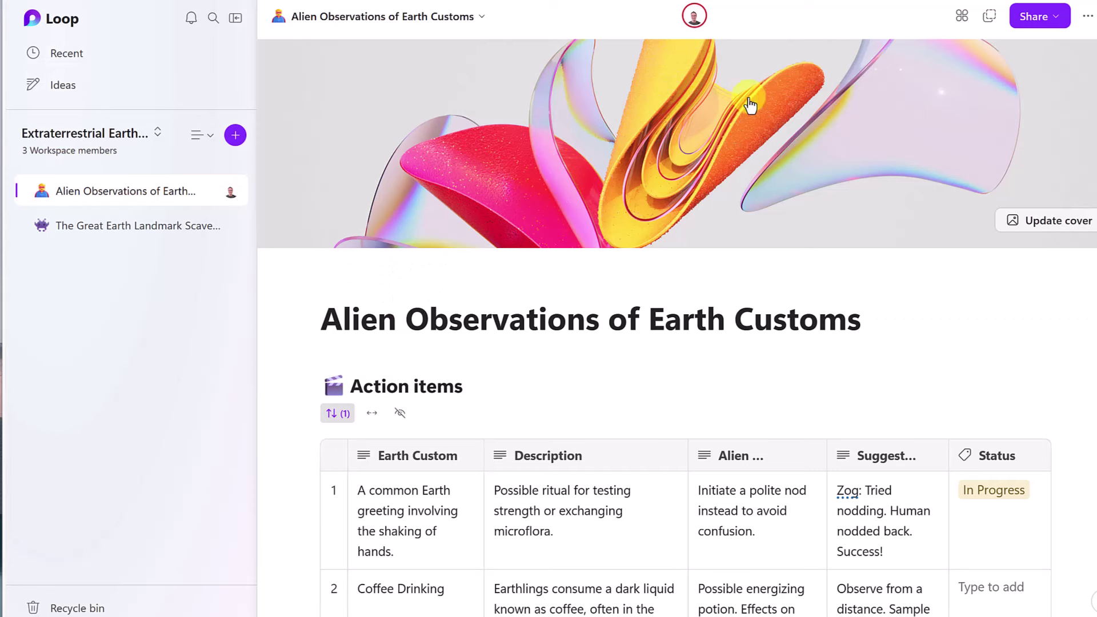
Copy a sharing link that gives access to the Alien Observations of Earth Customs page only.
{"action": "left_click", "coordinate": [1055, 18]}
{"action": "left_click", "coordinate": [947, 123]}
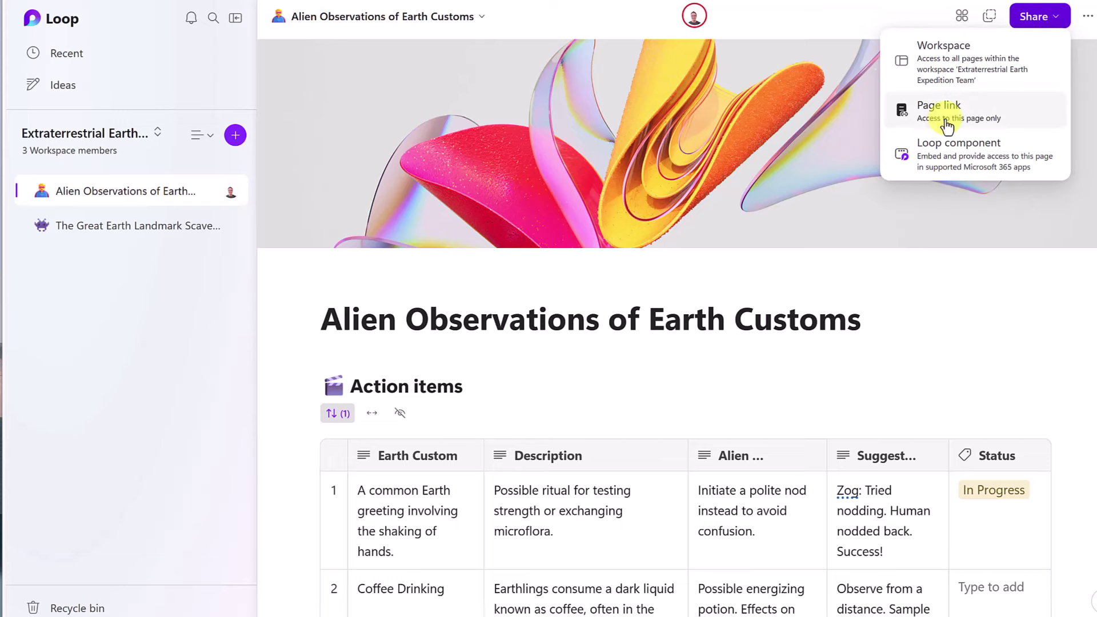
{"action": "left_click", "coordinate": [947, 123]}
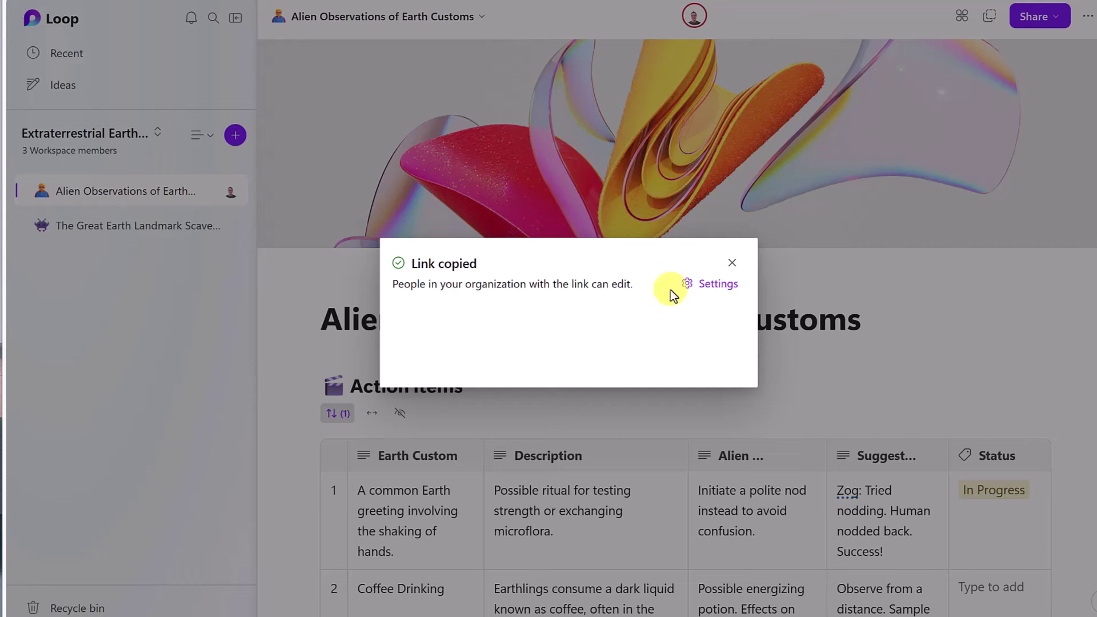
Examine the page link's sharing settings, including the audience and the edit or view permissions, without applying changes.
{"action": "left_click", "coordinate": [720, 285]}
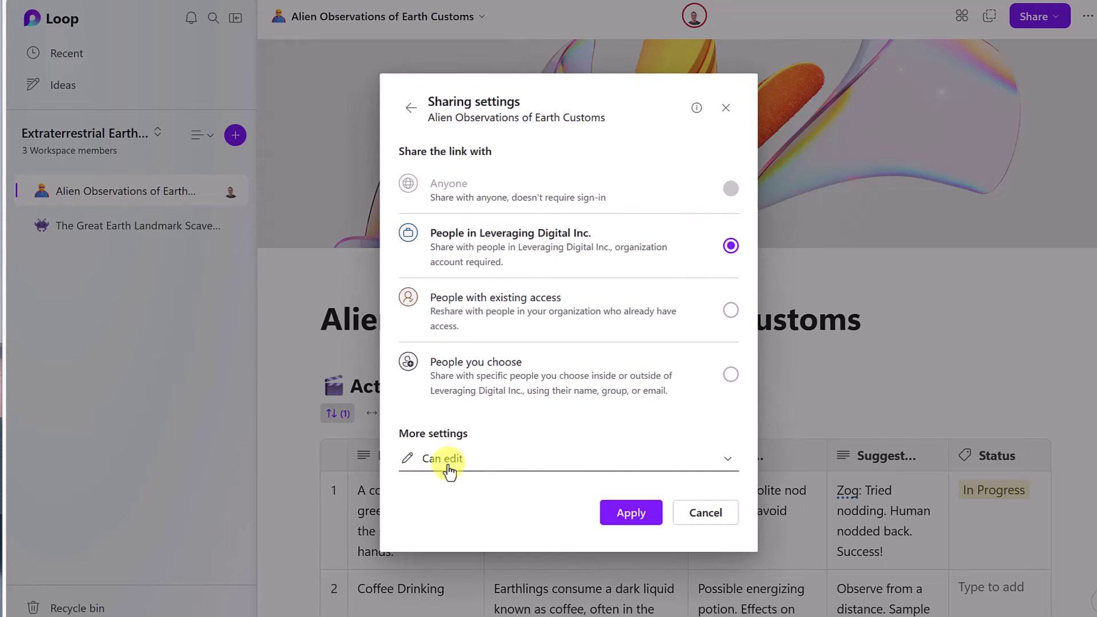
{"action": "left_click", "coordinate": [724, 468]}
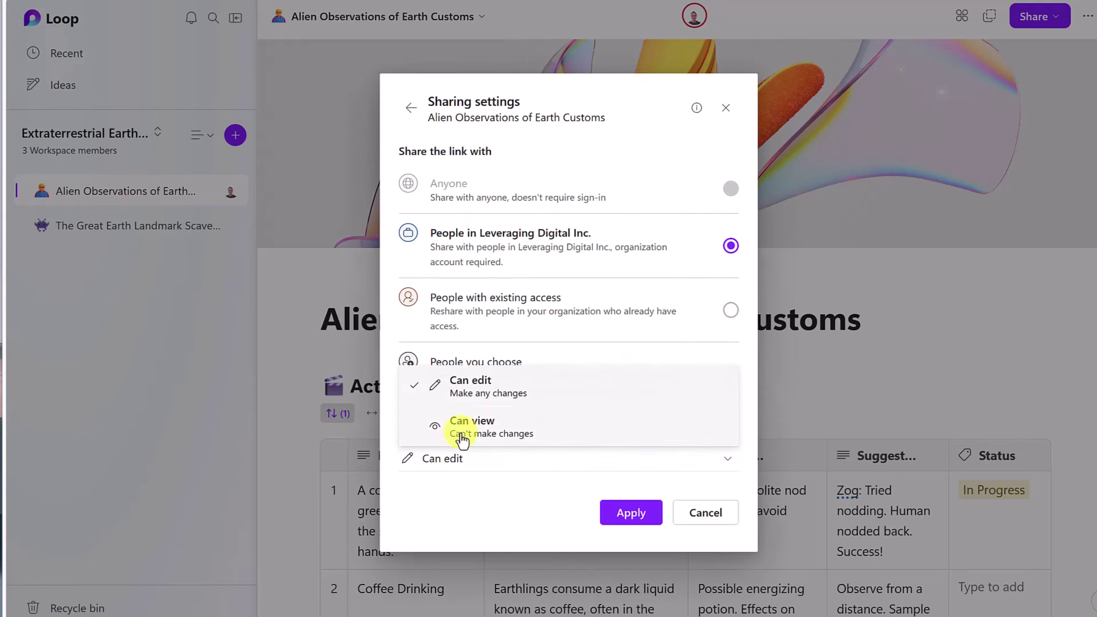
{"action": "left_click", "coordinate": [478, 493]}
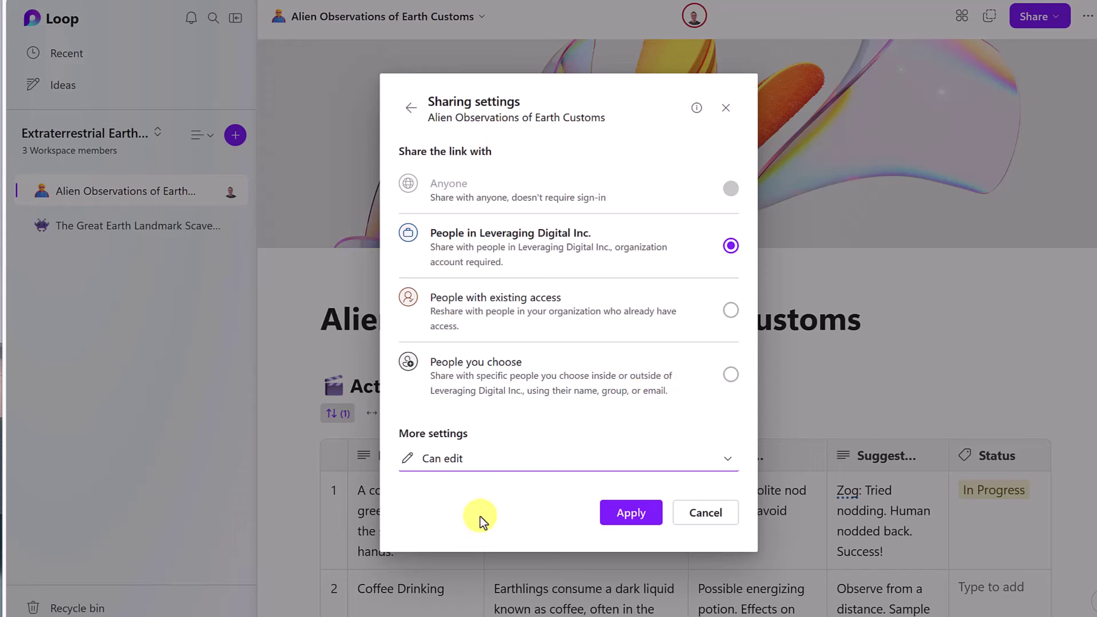
{"action": "left_click", "coordinate": [717, 521]}
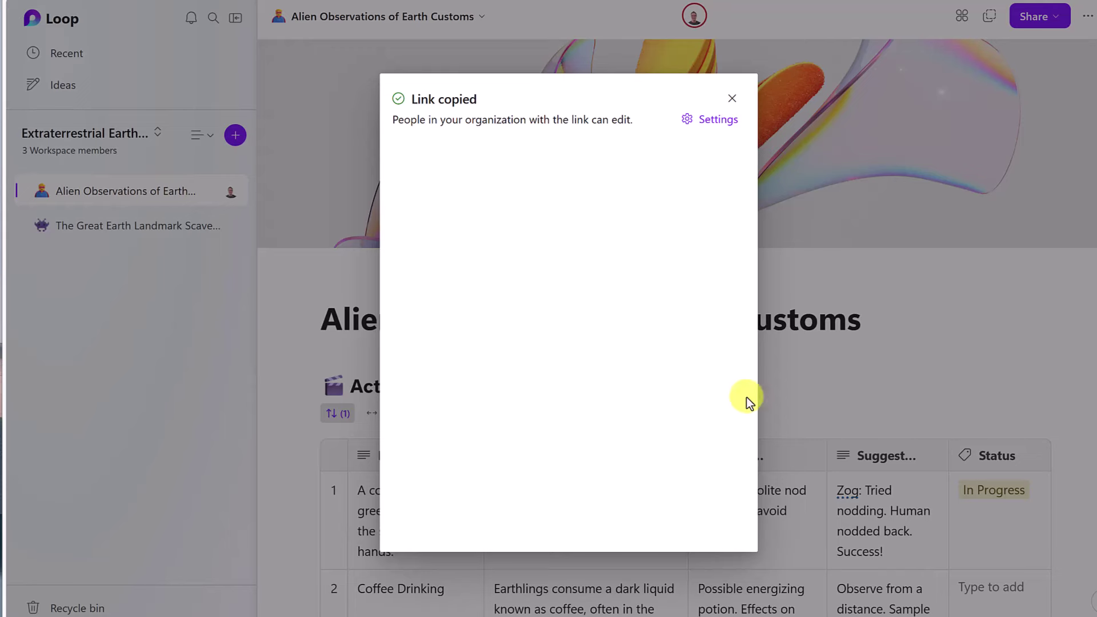
{"action": "left_click", "coordinate": [733, 101]}
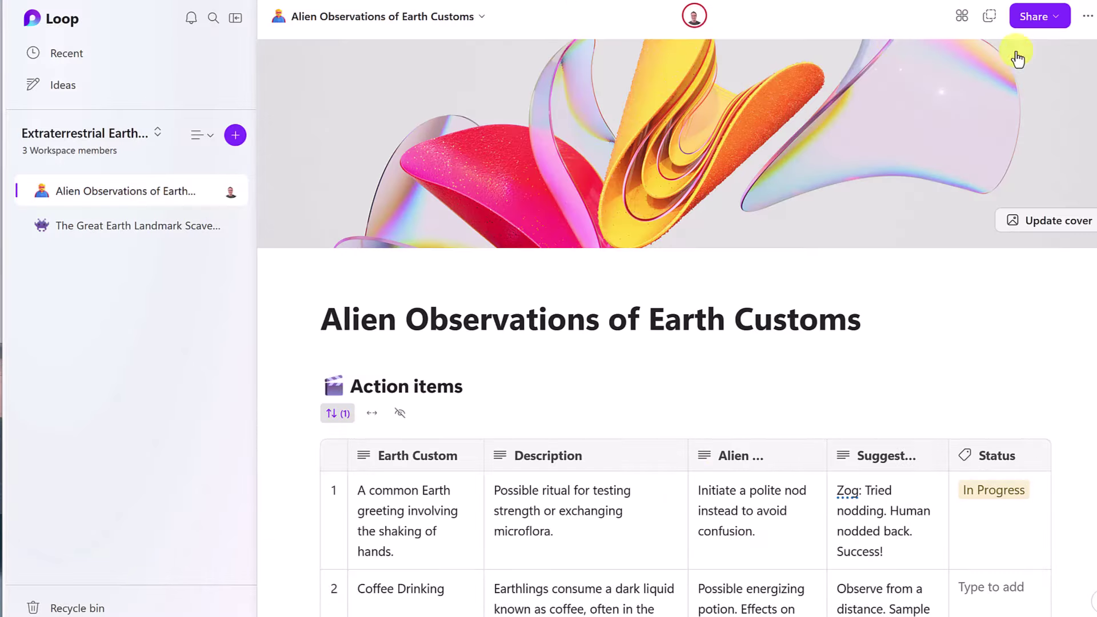
Turn the Action items table into a Loop component.
{"action": "left_click", "coordinate": [1035, 16]}
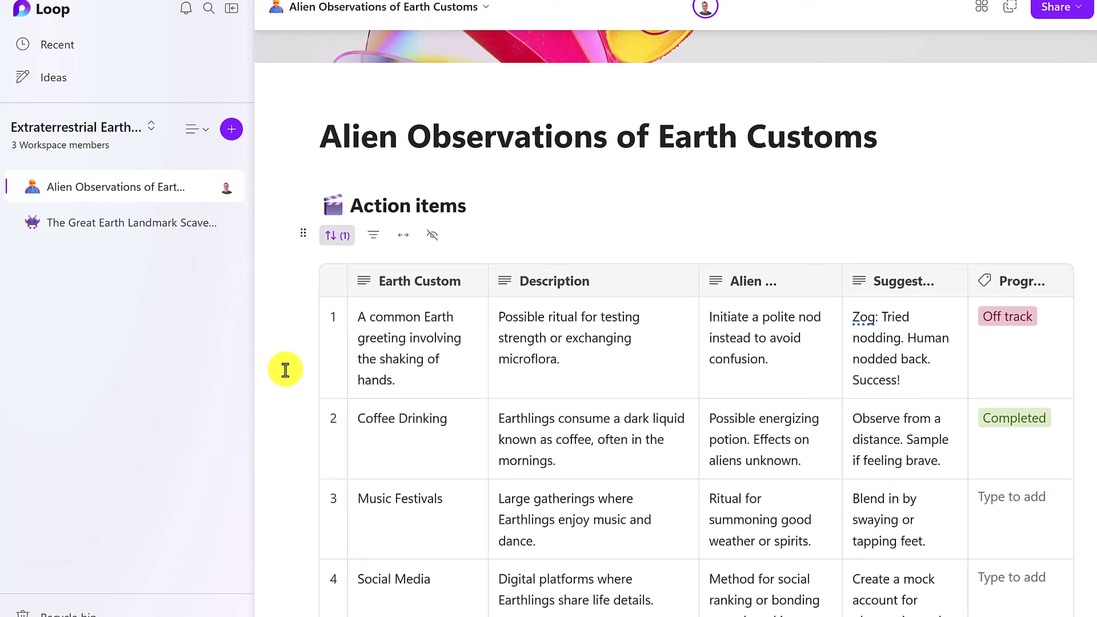
{"action": "left_click", "coordinate": [412, 385]}
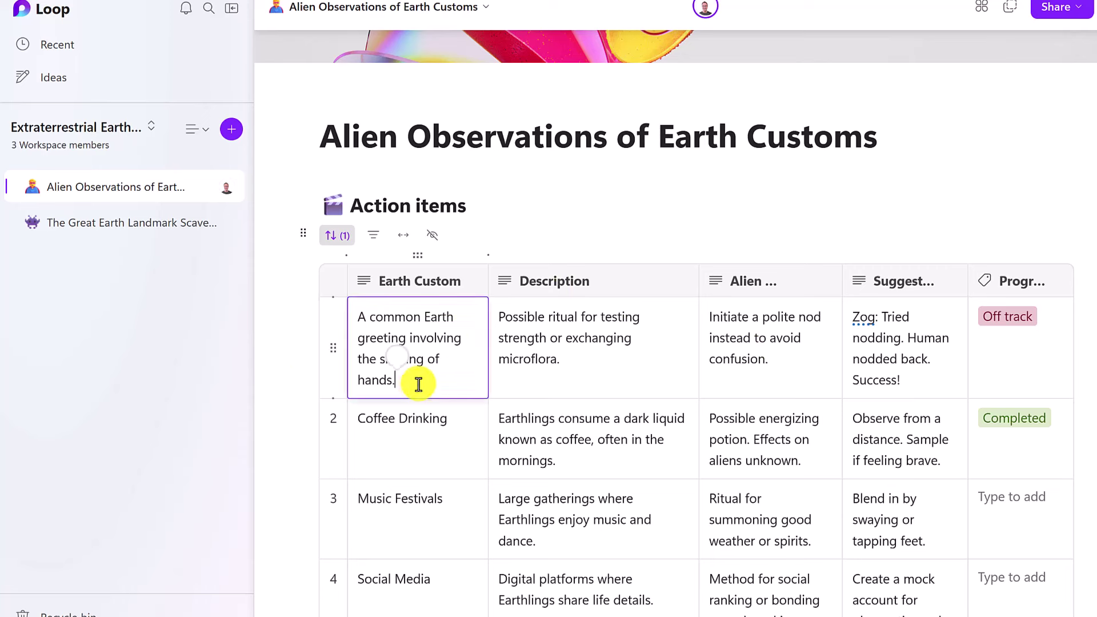
{"action": "left_click", "coordinate": [304, 239]}
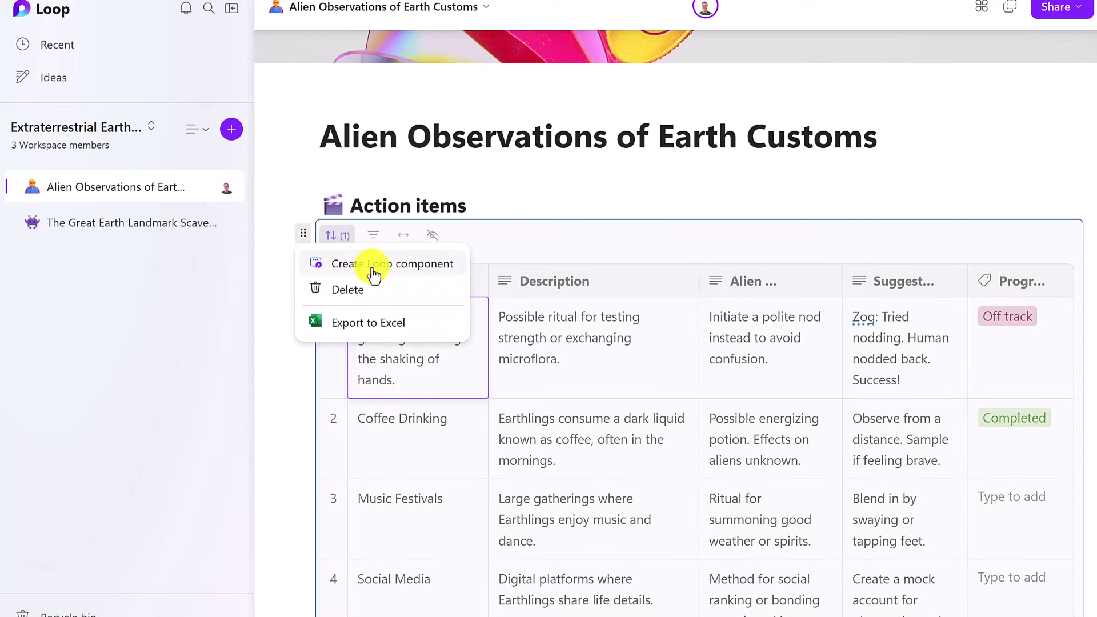
{"action": "left_click", "coordinate": [374, 264]}
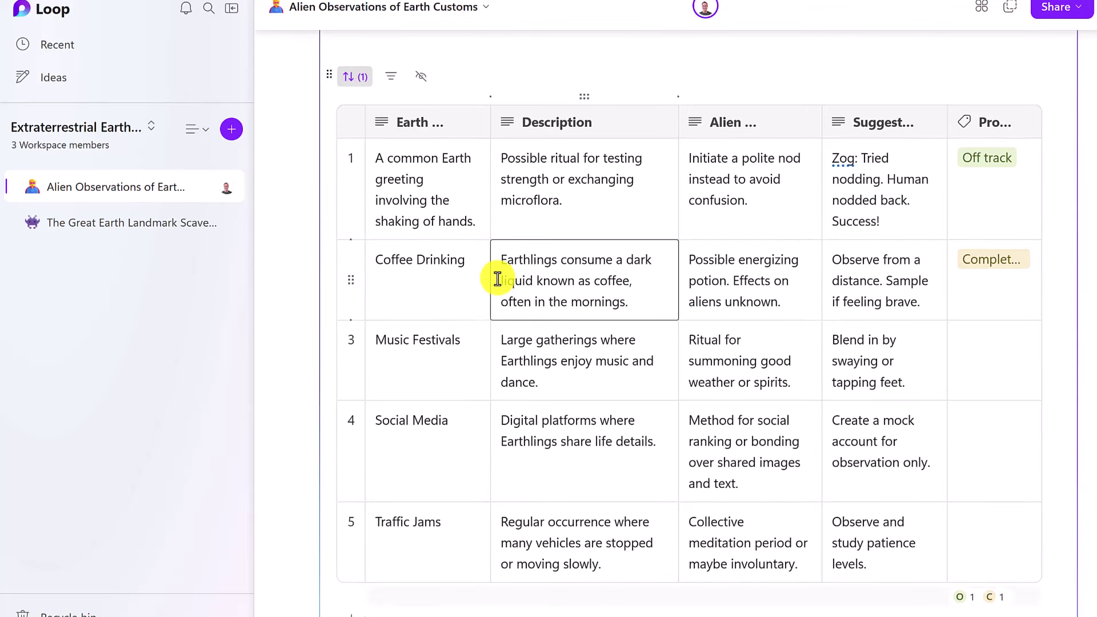
{"action": "left_click", "coordinate": [727, 219]}
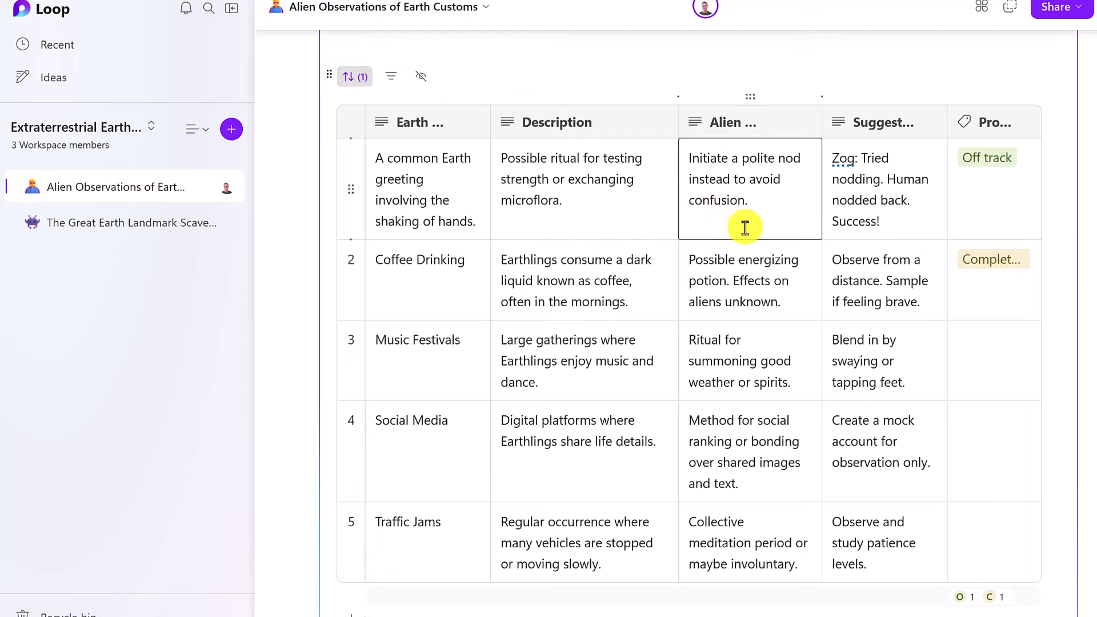
Copy the whole Alien Observations of Earth Customs page as a Loop component link.
{"action": "scroll", "coordinate": [745, 229], "scroll_direction": "up", "scroll_amount": 5}
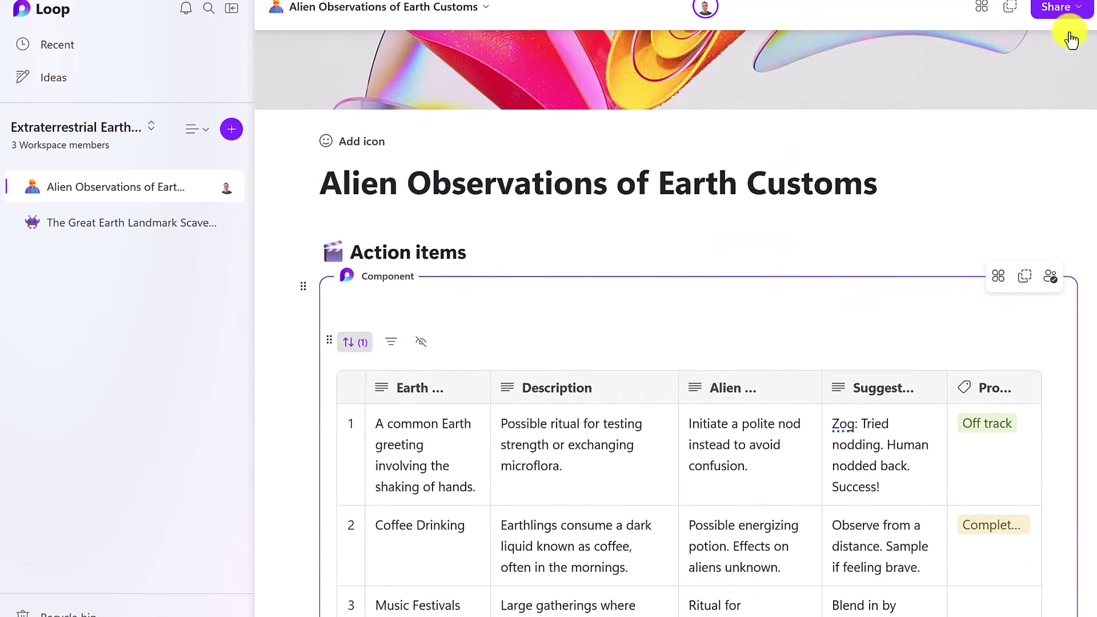
{"action": "left_click", "coordinate": [1075, 11]}
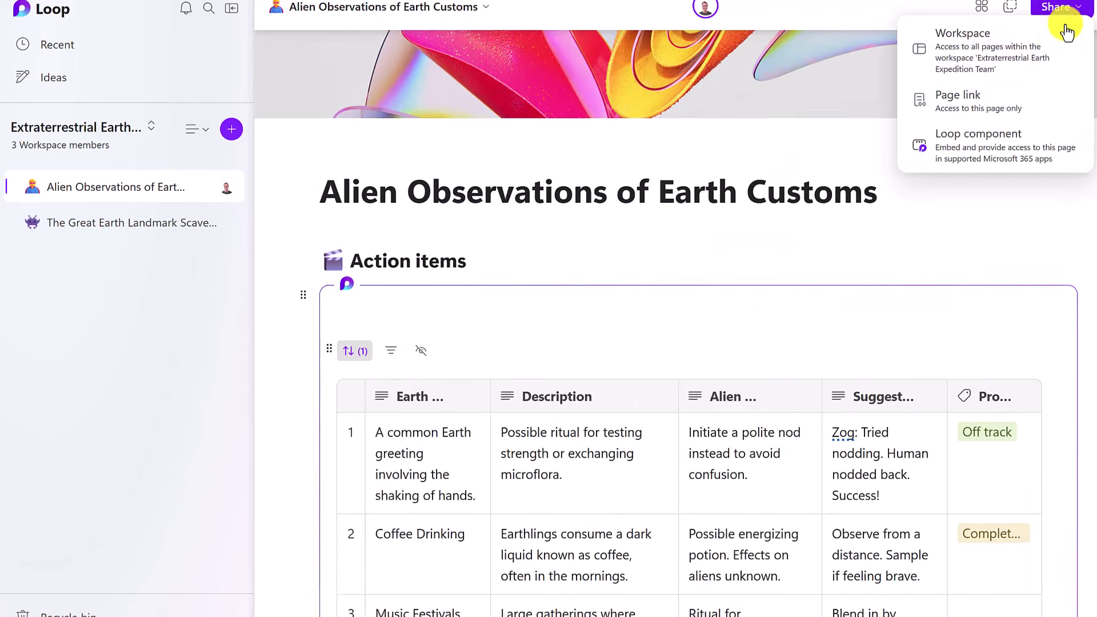
{"action": "left_click", "coordinate": [998, 159]}
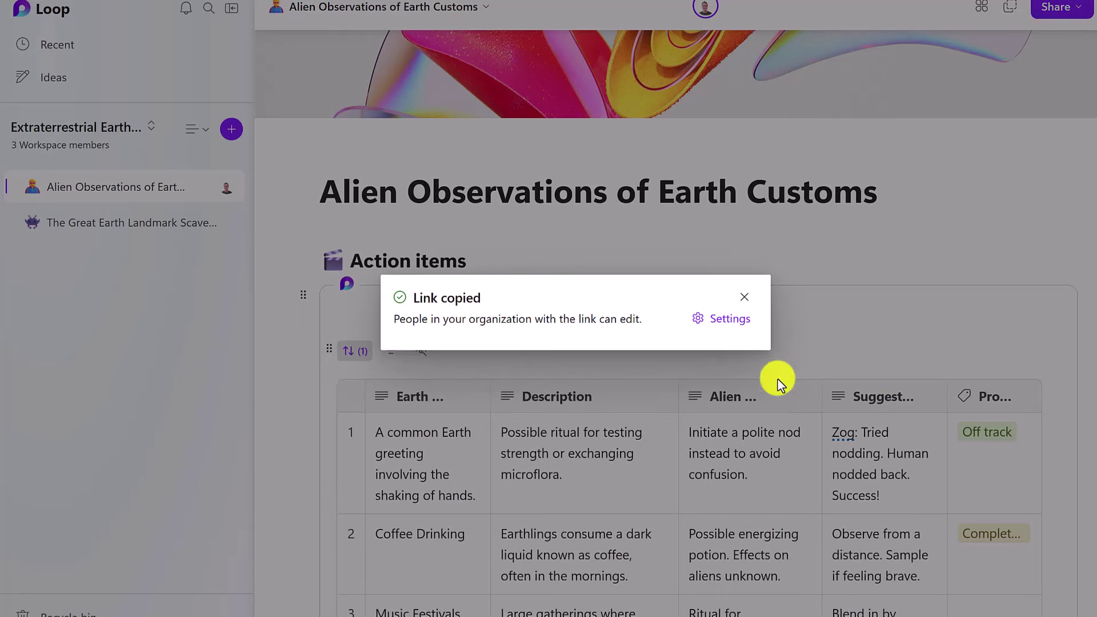
{"action": "left_click", "coordinate": [745, 297]}
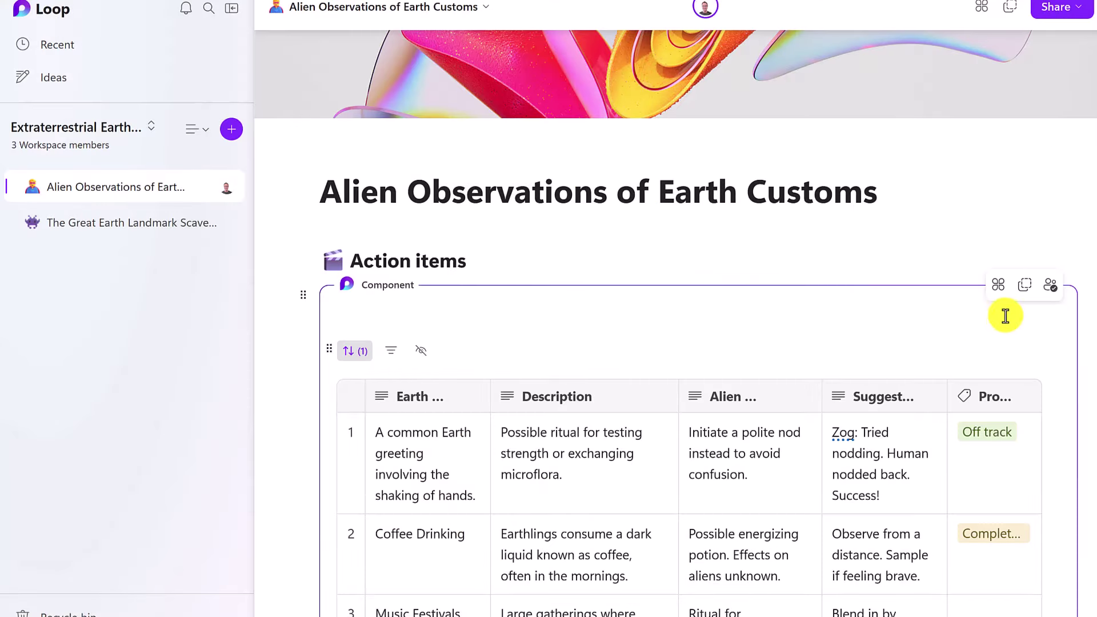
Copy the Action items table component, switch to Outlook, and paste it into the body of the "Update Please!" email draft.
{"action": "left_click", "coordinate": [1026, 292]}
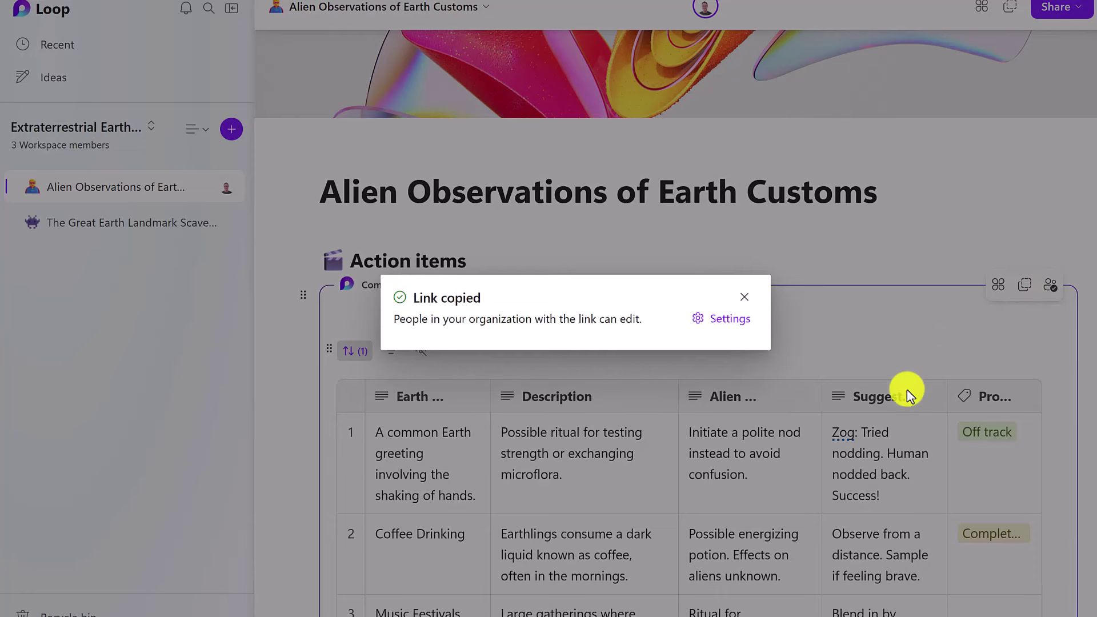
{"action": "left_click", "coordinate": [704, 603]}
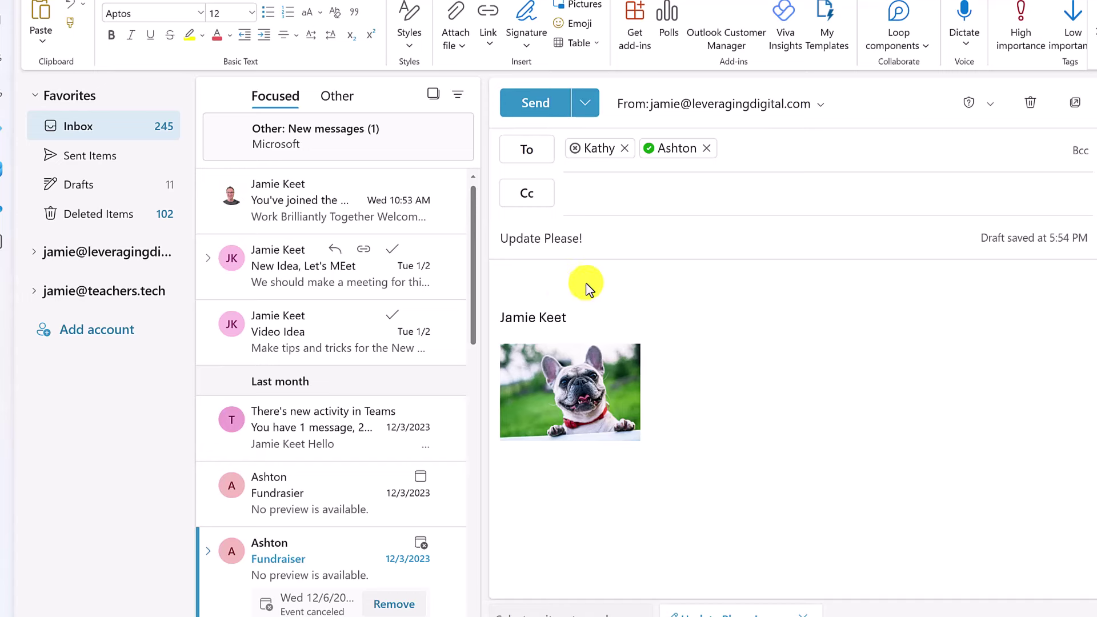
{"action": "key", "text": "ctrl+v"}
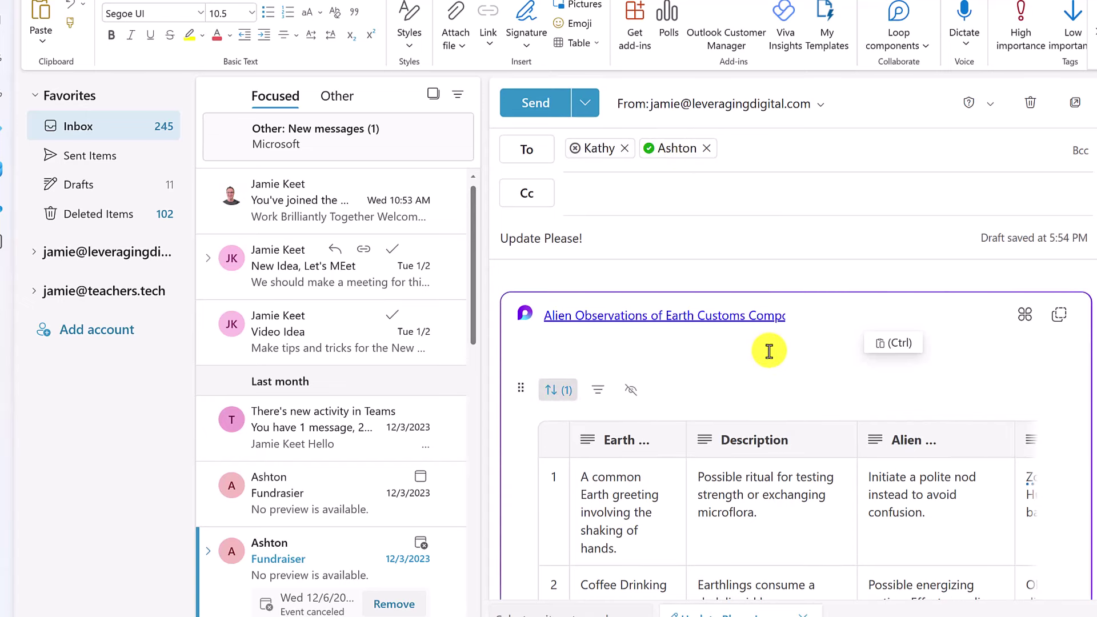
{"action": "scroll", "coordinate": [770, 351], "scroll_direction": "down", "scroll_amount": 1}
{"action": "left_click", "coordinate": [863, 459]}
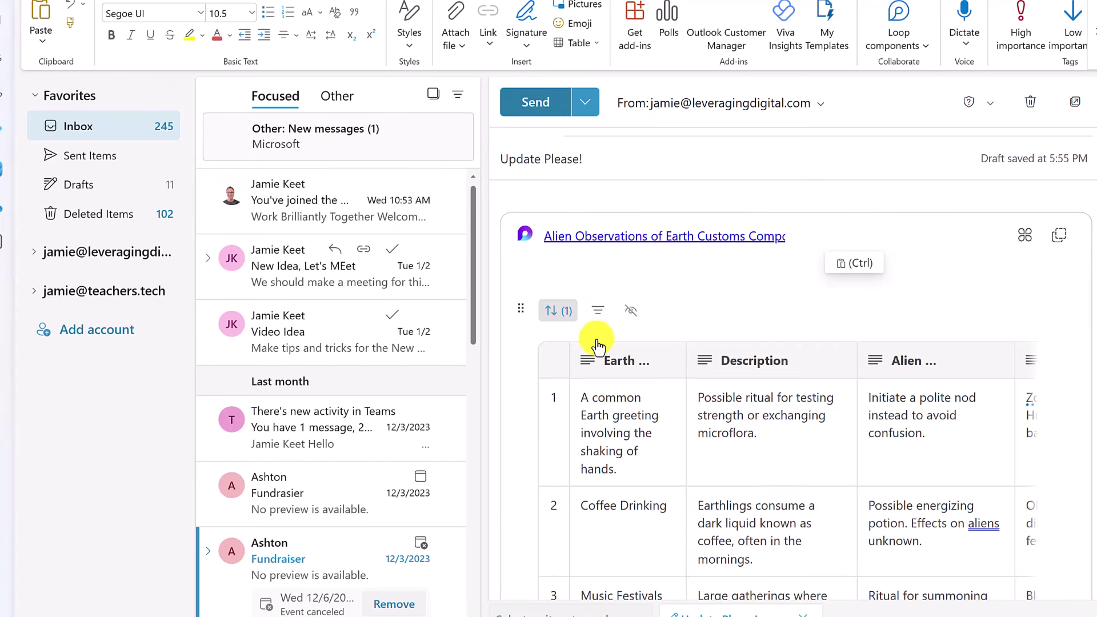
Send the "Update Please!" email and check on the Loop page who has the shared Action items component open.
{"action": "key", "text": "ctrl+Return"}
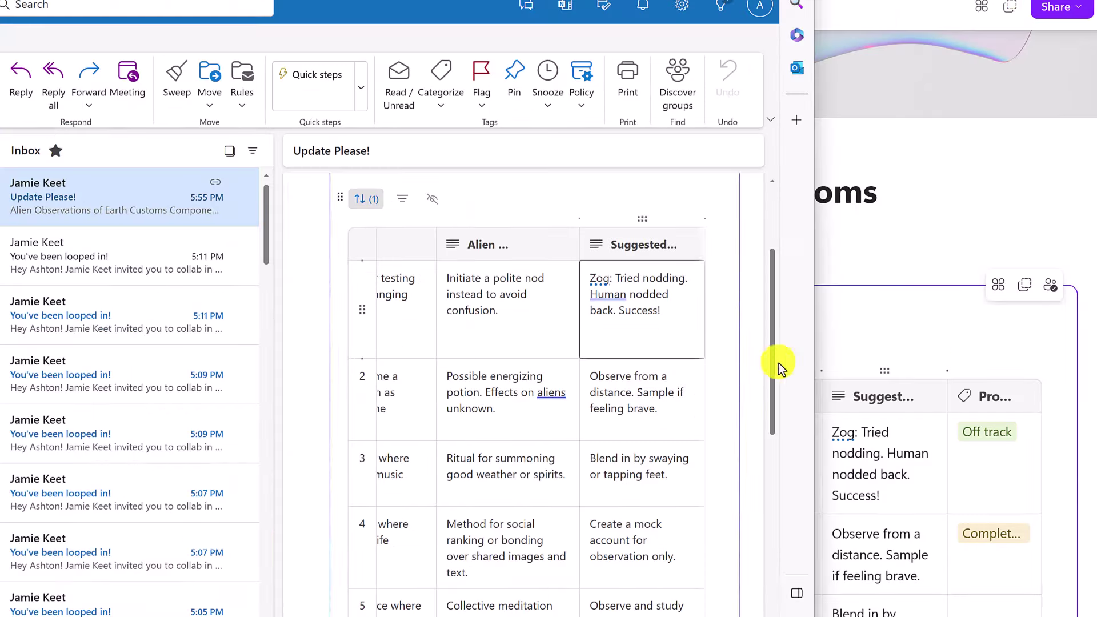
{"action": "left_click", "coordinate": [503, 311]}
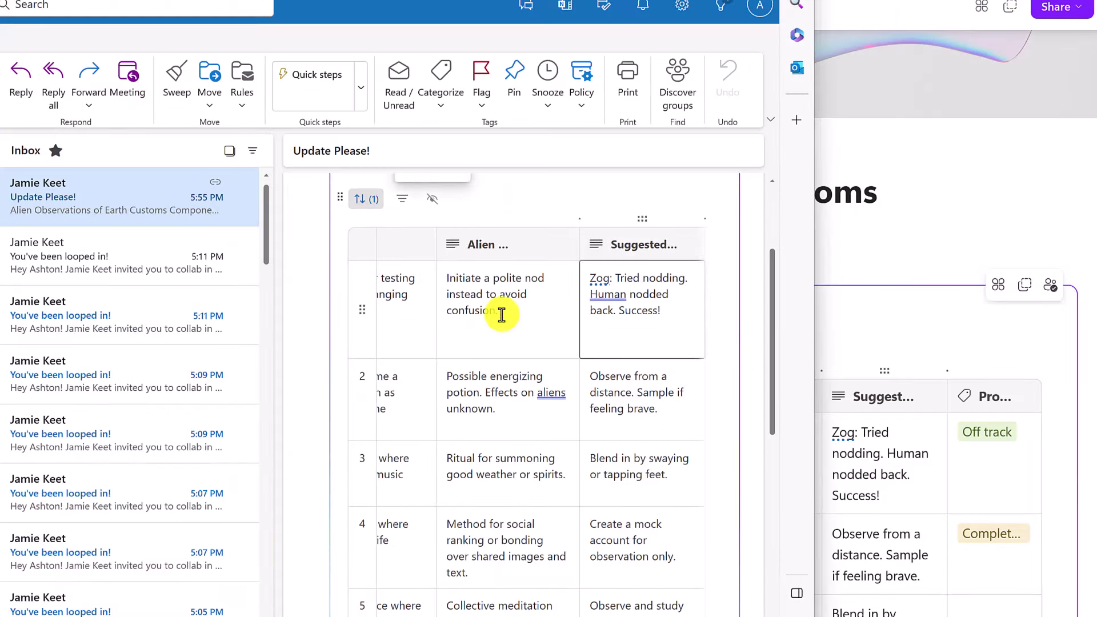
{"action": "left_click", "coordinate": [1053, 213]}
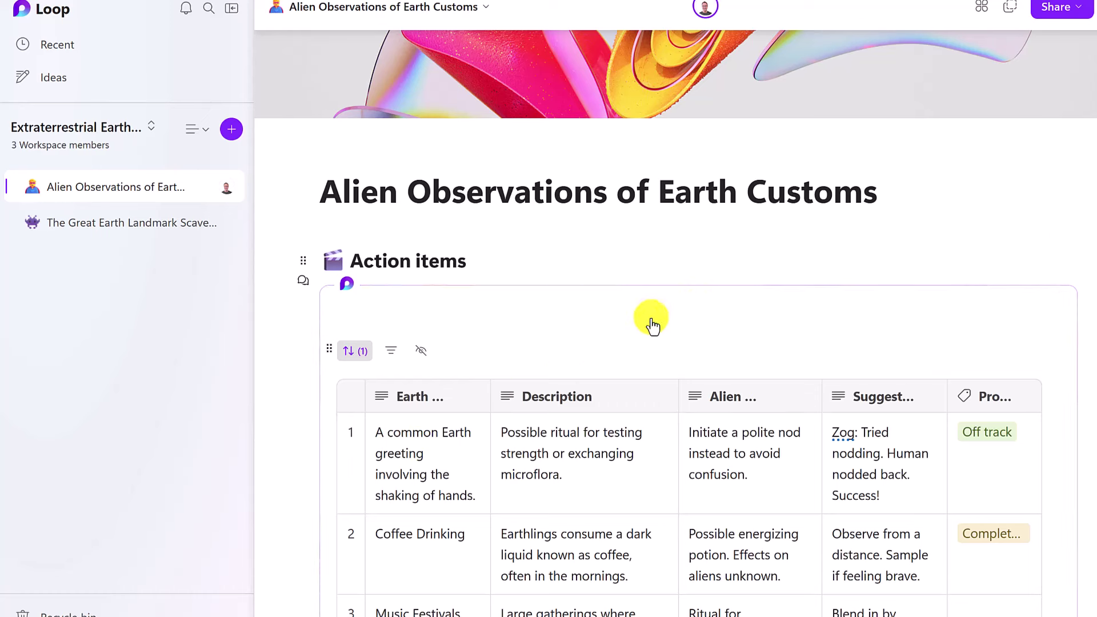
{"action": "mouse_move", "coordinate": [700, 291]}
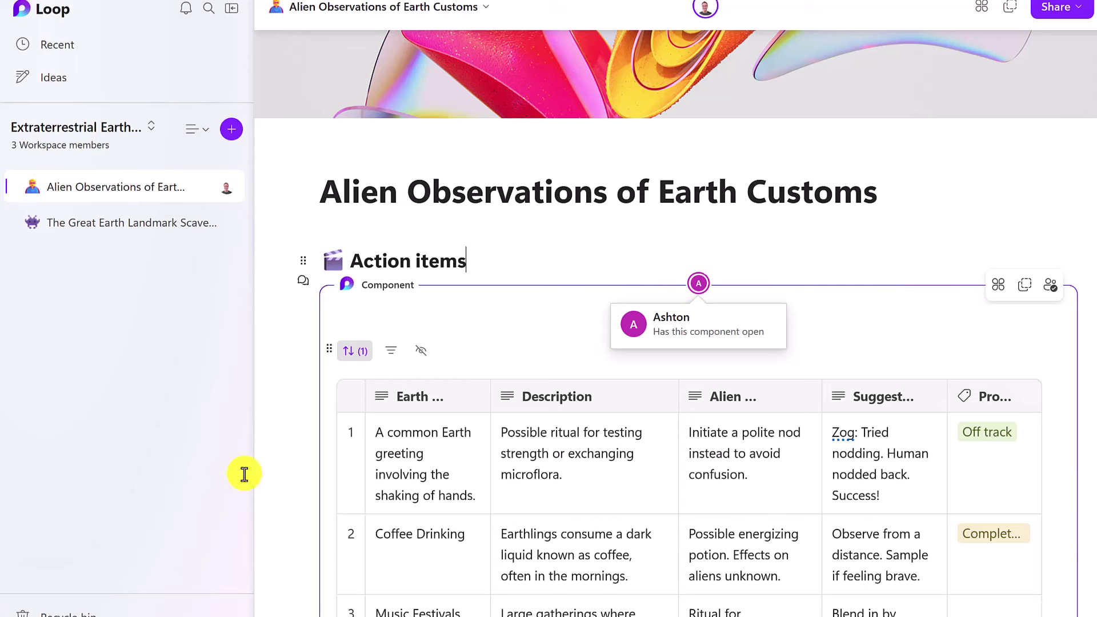
Switch to the recipient's Outlook and set the Coffee Drinking row's progress label to Off track in the received email's table.
{"action": "key", "text": "alt+Tab"}
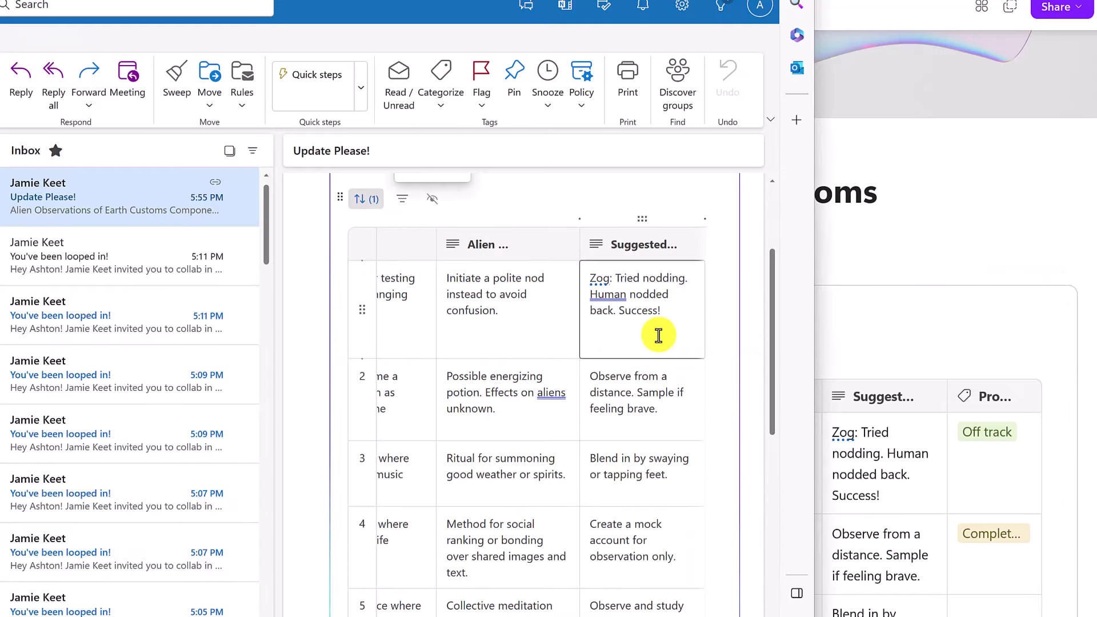
{"action": "left_click", "coordinate": [557, 611]}
{"action": "scroll", "coordinate": [549, 603], "scroll_direction": "down", "scroll_amount": 3}
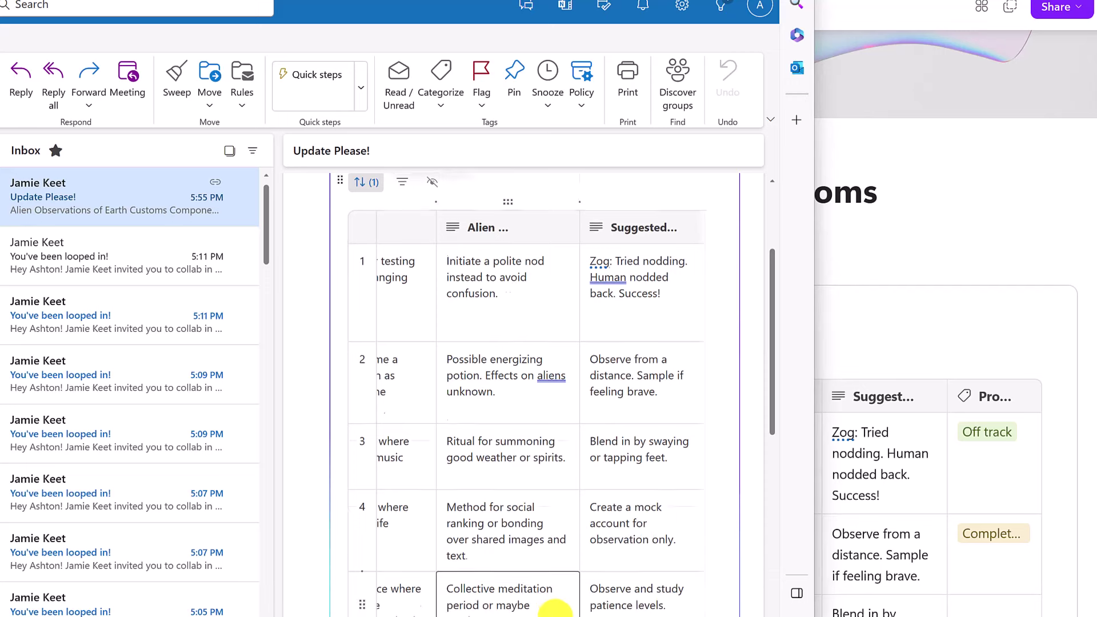
{"action": "left_click_drag", "start_coordinate": [578, 575], "coordinate": [715, 572]}
{"action": "left_click", "coordinate": [674, 333]}
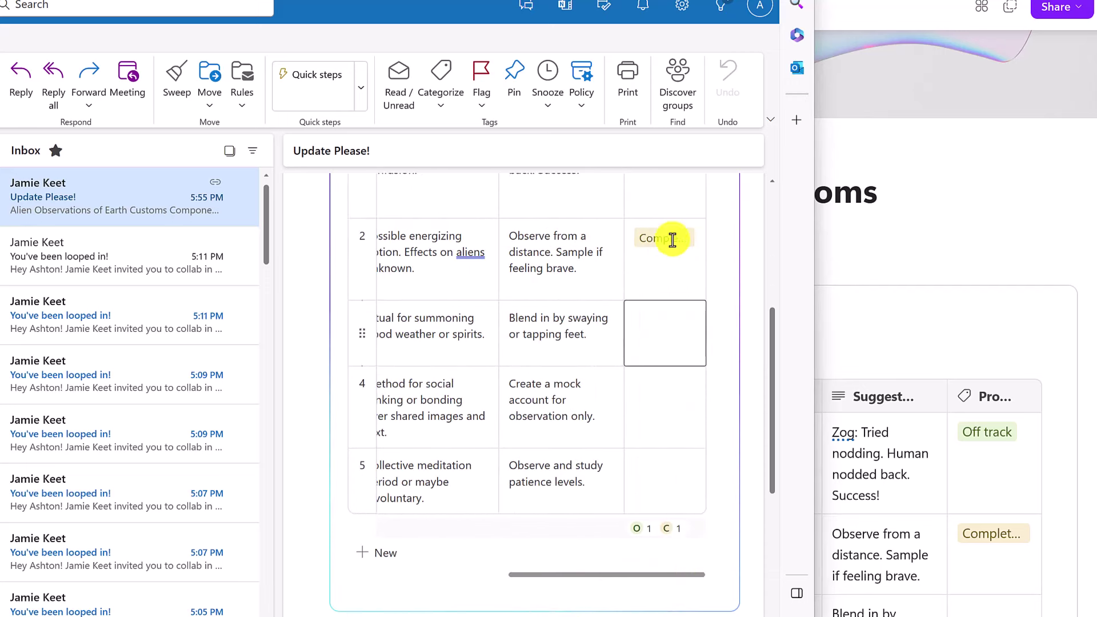
{"action": "left_click", "coordinate": [663, 324]}
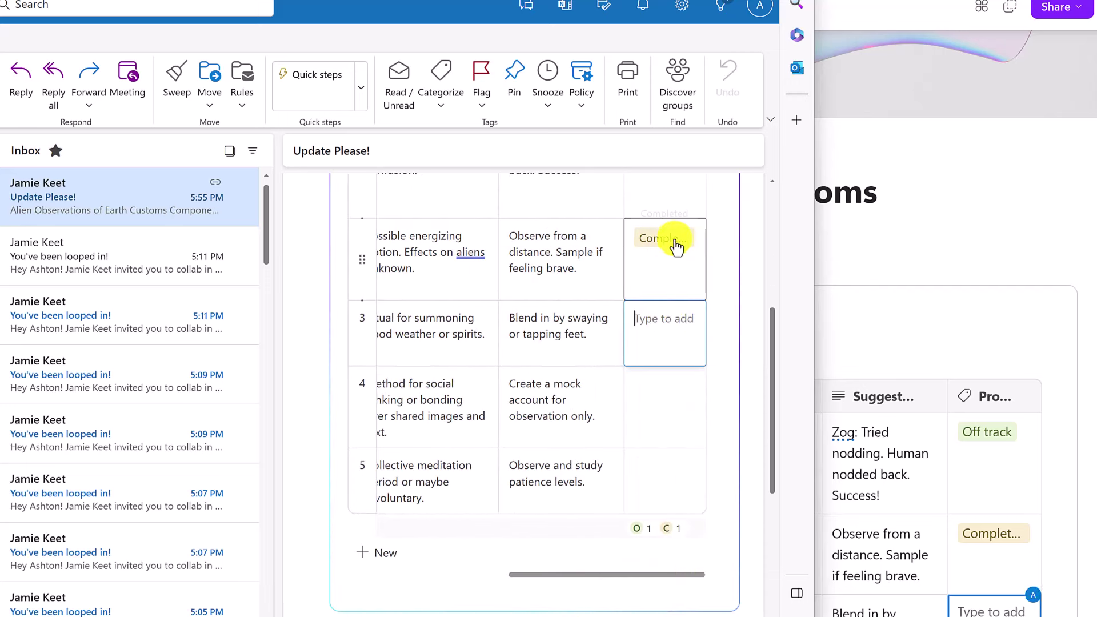
{"action": "left_click", "coordinate": [672, 246]}
{"action": "left_click", "coordinate": [610, 284]}
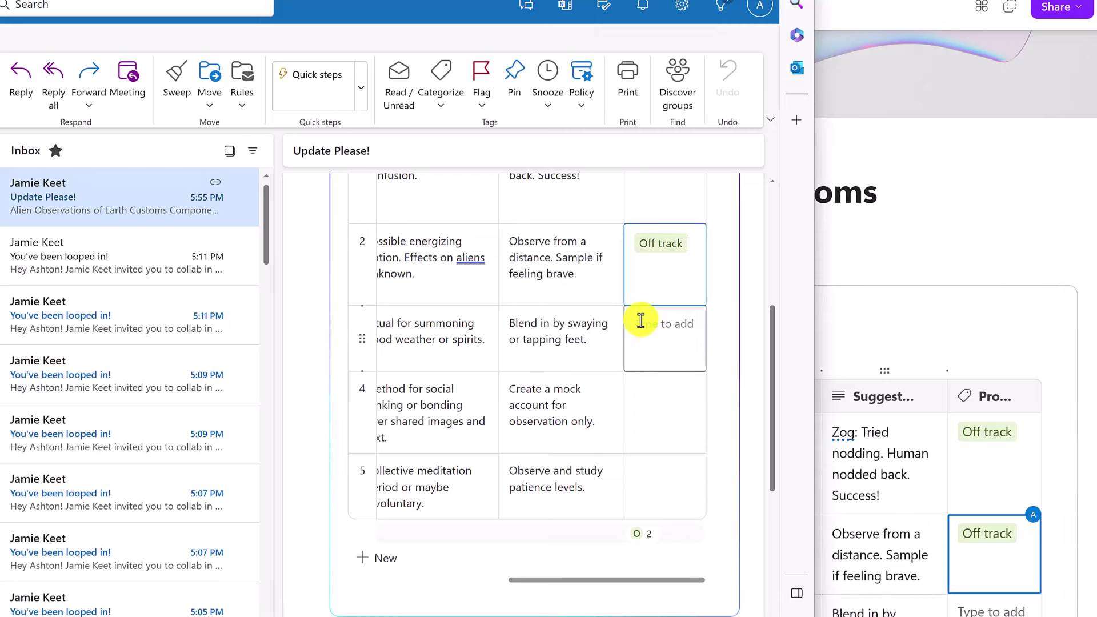
Add "Hello" after "Success!" in the first row's Suggested column of the emailed table.
{"action": "scroll", "coordinate": [571, 268], "scroll_direction": "up", "scroll_amount": 2}
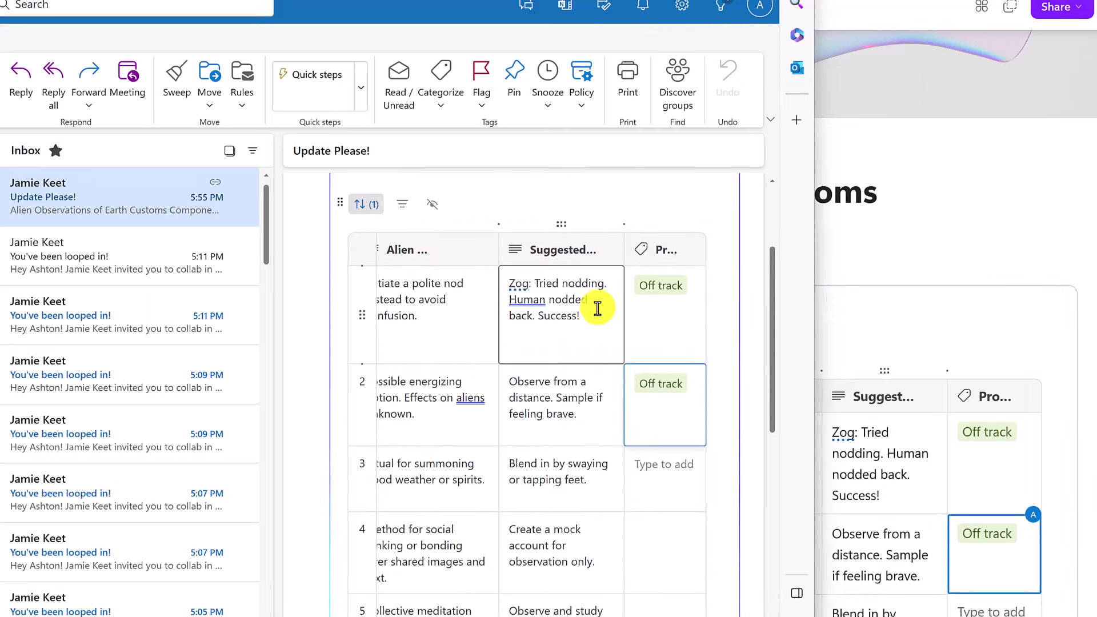
{"action": "left_click", "coordinate": [588, 315]}
{"action": "type", "text": "He"}
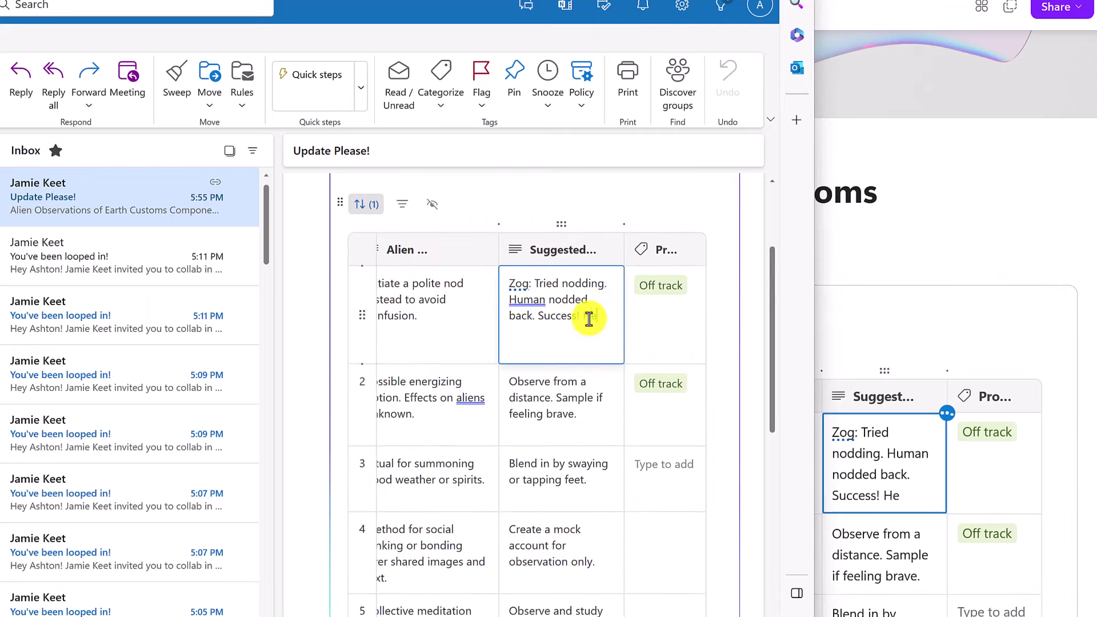
{"action": "type", "text": "llo"}
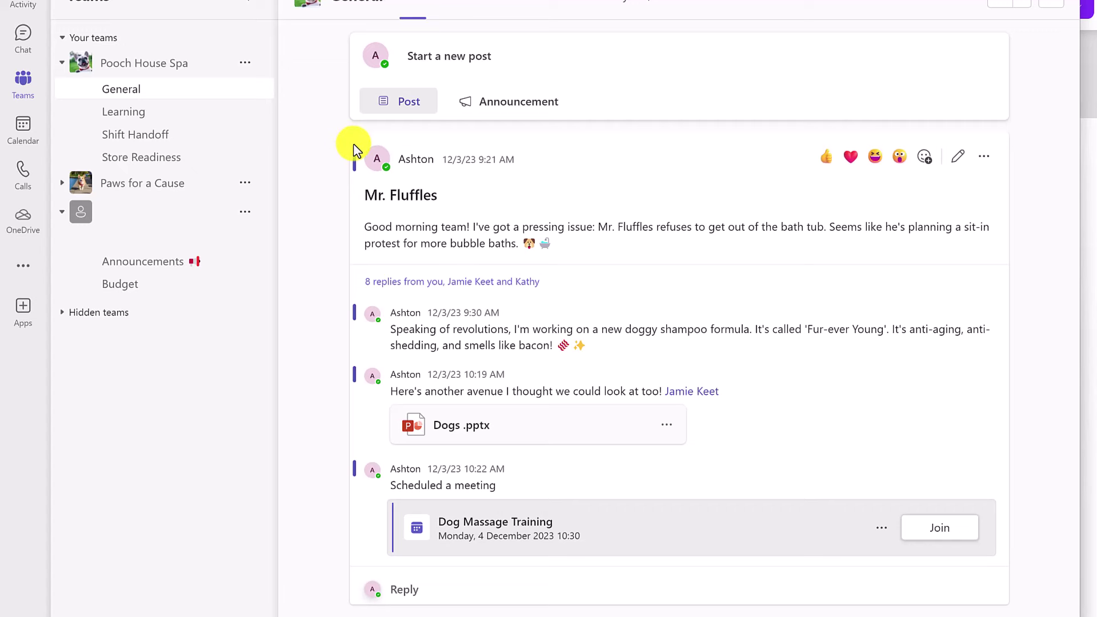
In Teams, start a new post in Pooch House Spa's General channel, paste the copied Loop table component, and publish it.
{"action": "left_click", "coordinate": [469, 57]}
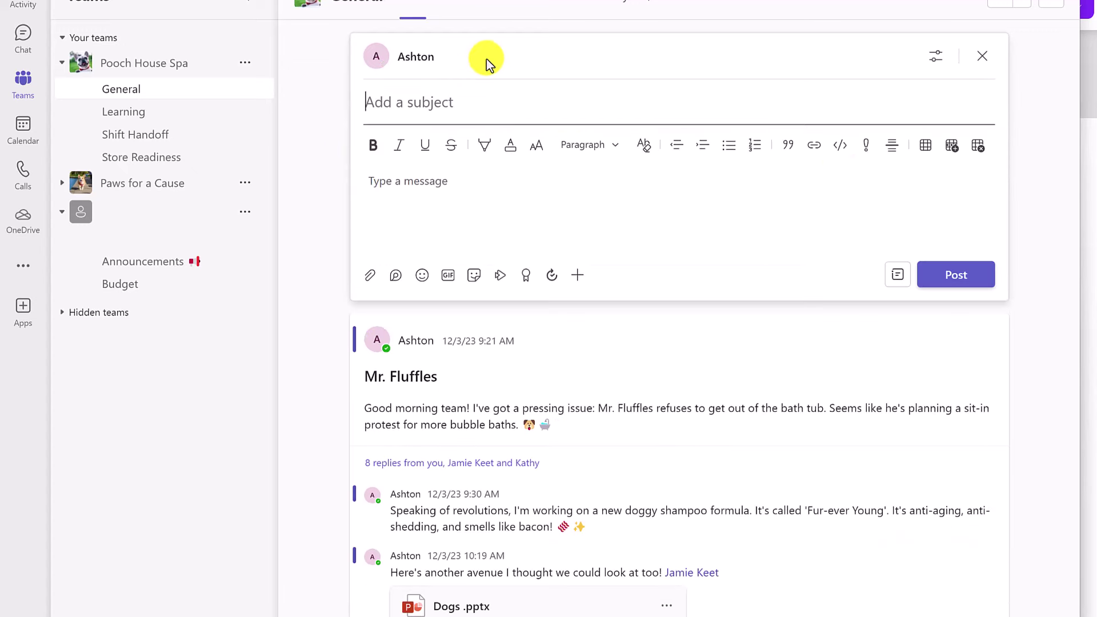
{"action": "left_click", "coordinate": [446, 184]}
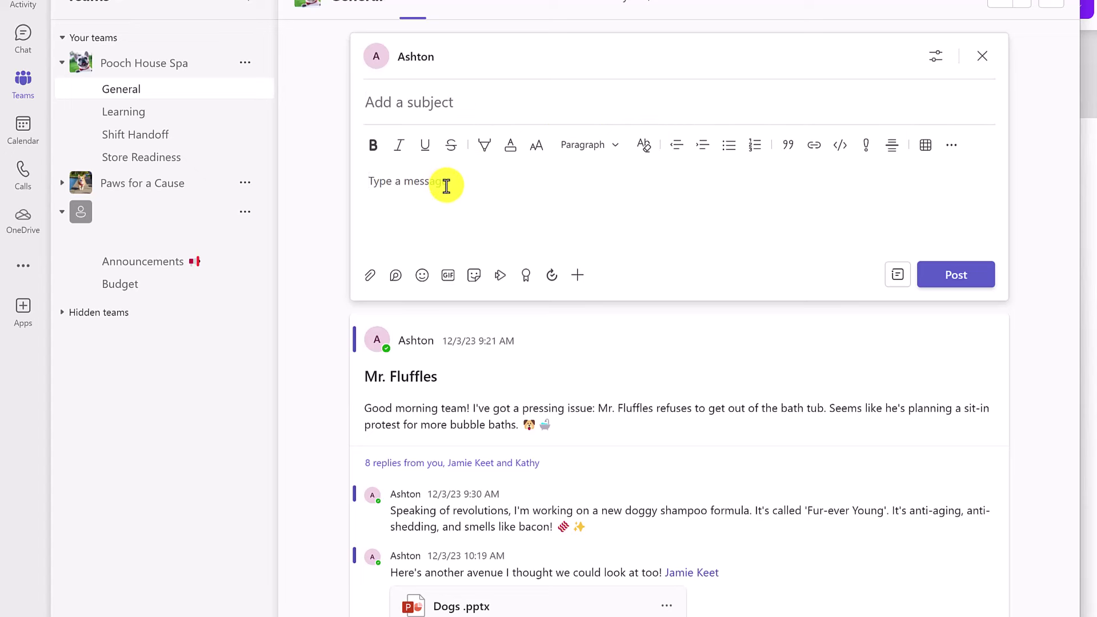
{"action": "key", "text": "ctrl+v"}
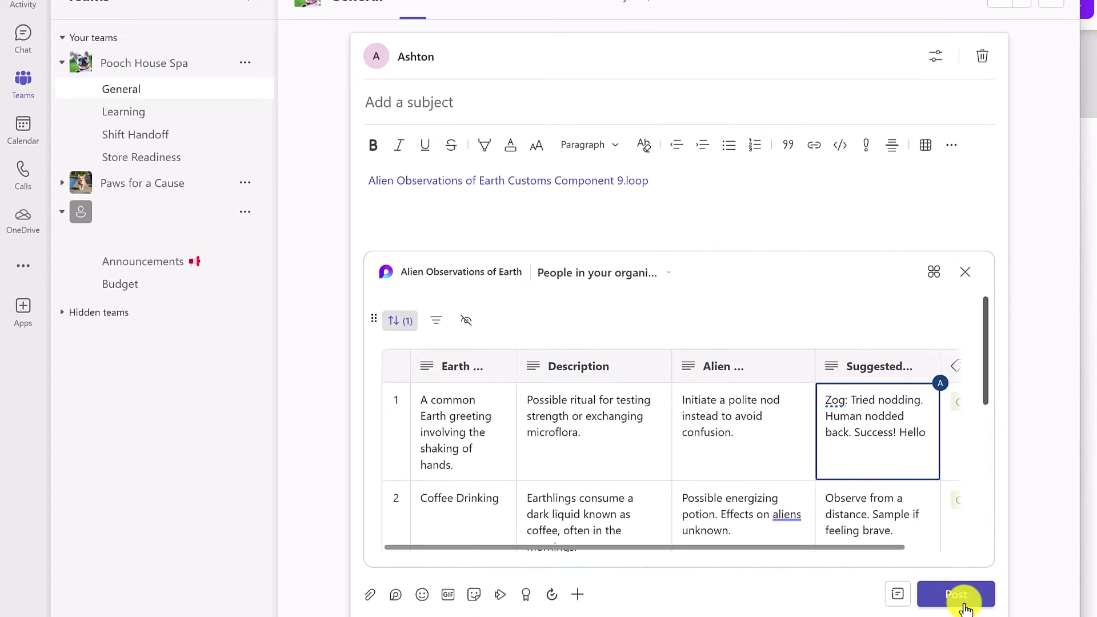
{"action": "left_click", "coordinate": [964, 605]}
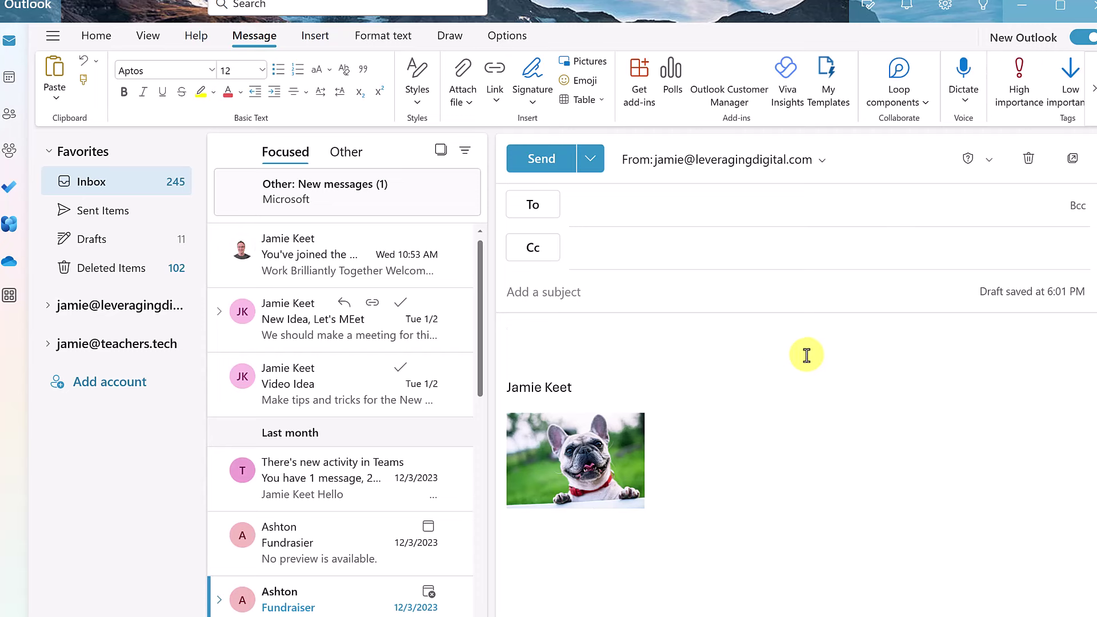
Insert a Progress tracker Loop component into the new Outlook email and open the Work area column's options.
{"action": "left_click", "coordinate": [926, 106]}
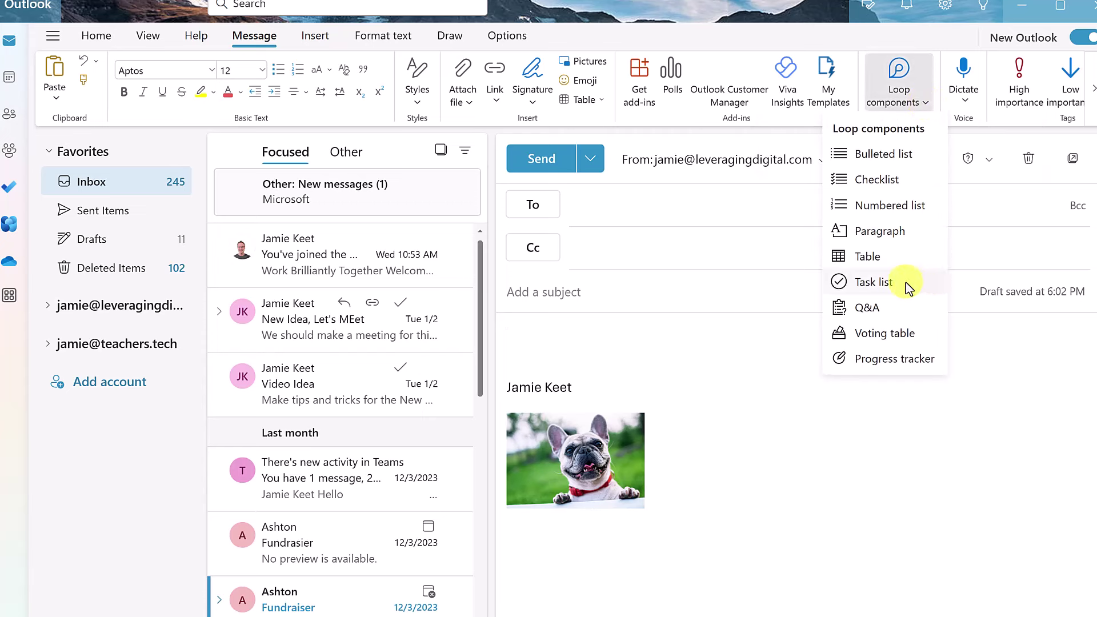
{"action": "left_click", "coordinate": [893, 362]}
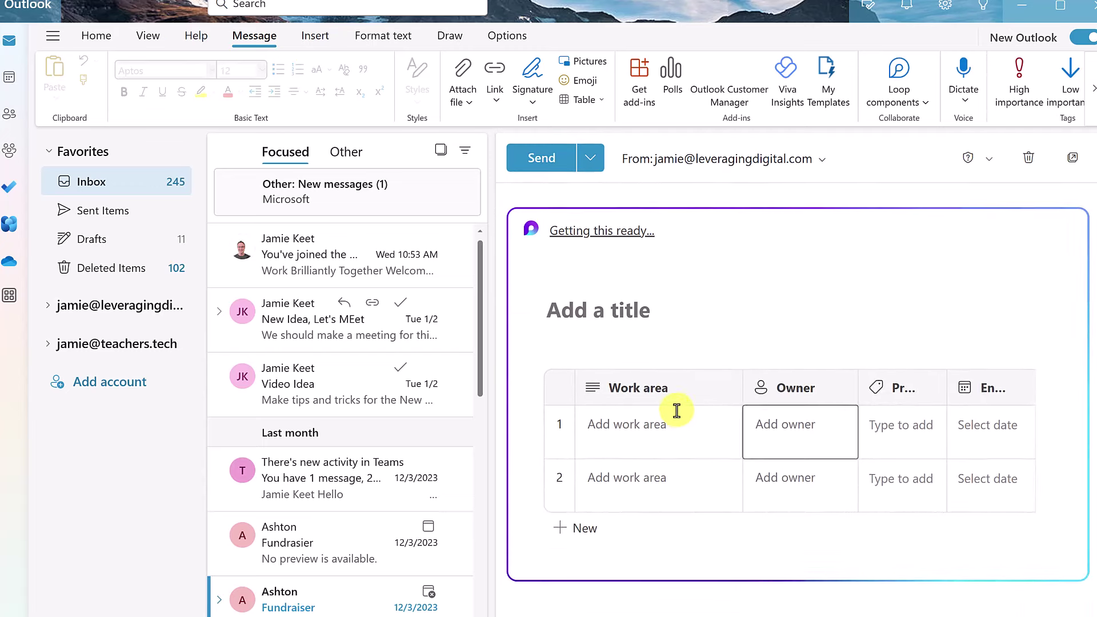
{"action": "left_click", "coordinate": [673, 387]}
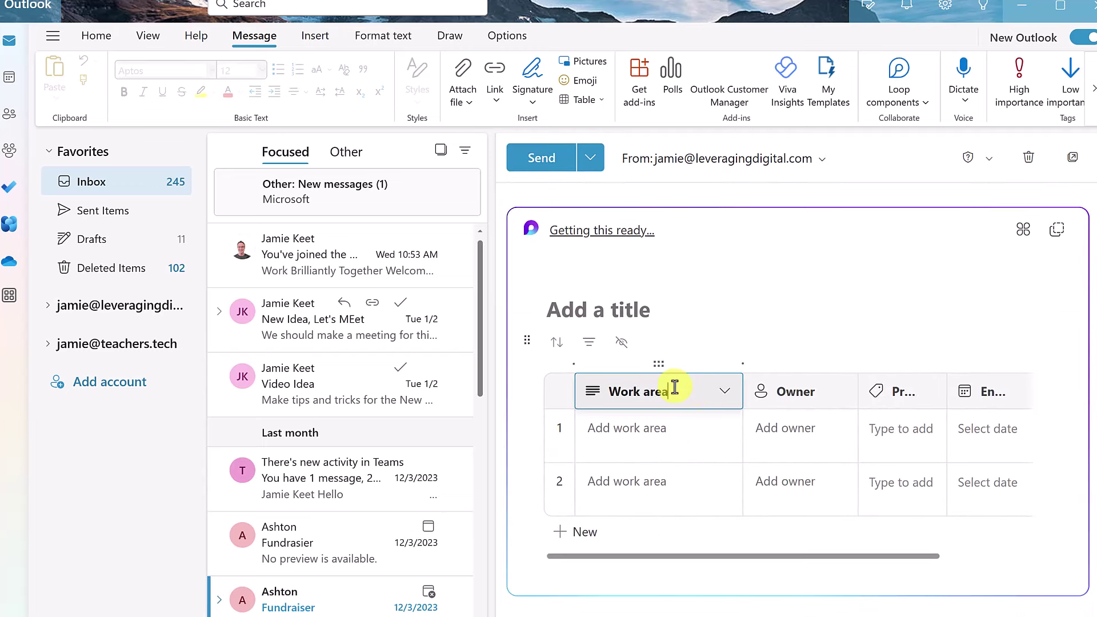
{"action": "left_click", "coordinate": [725, 392]}
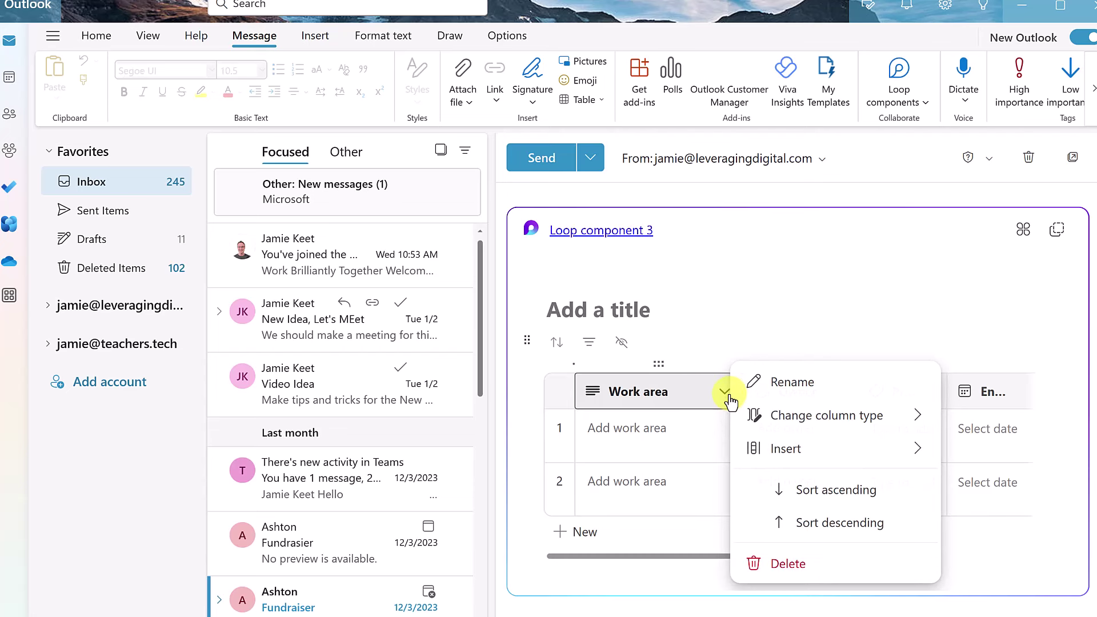